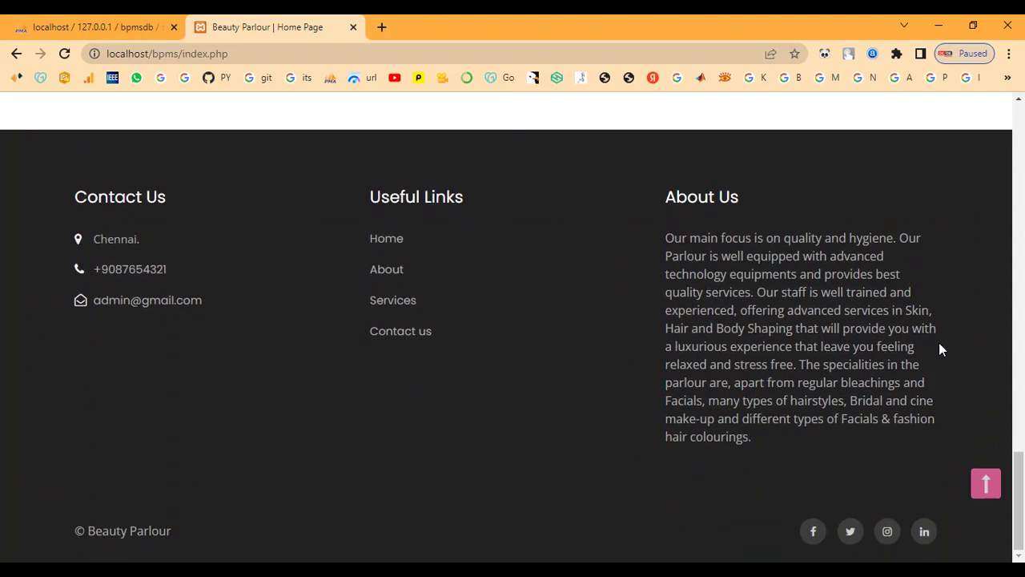
Step: Scroll back to the top and browse the About Us page
scroll(941, 347, "up", 5)
scroll(942, 349, "up", 12)
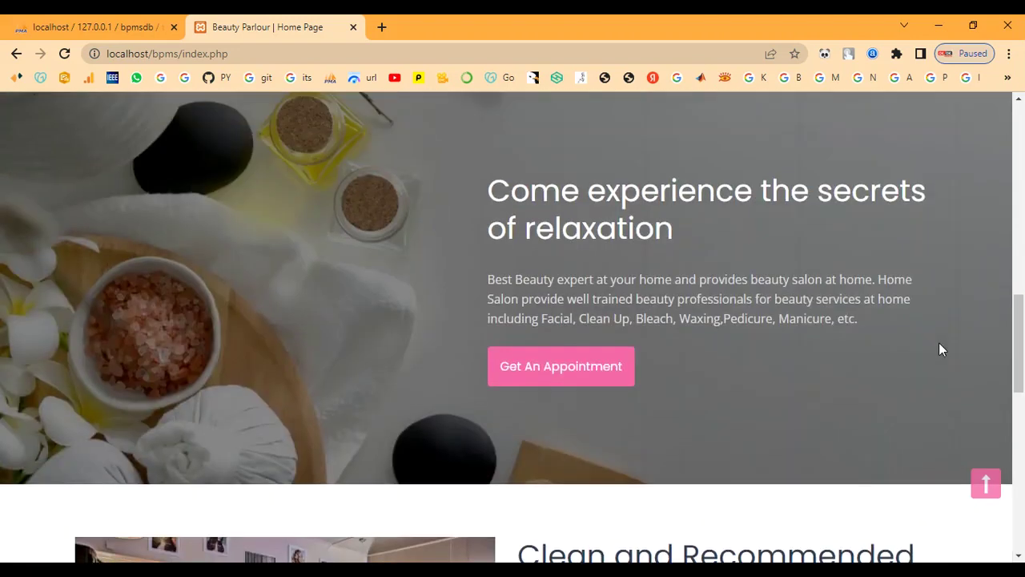
scroll(941, 349, "up", 3)
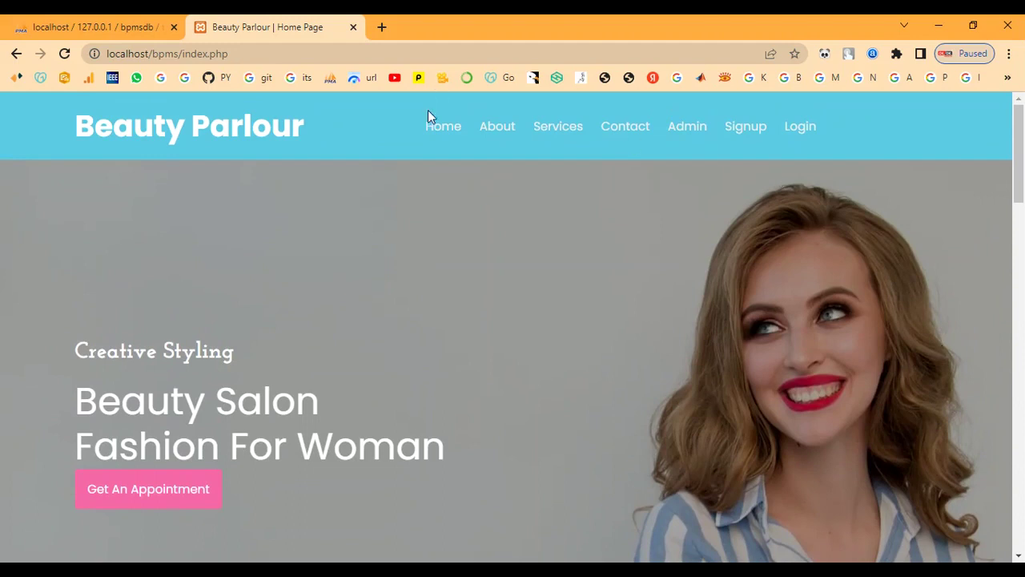
left_click(496, 127)
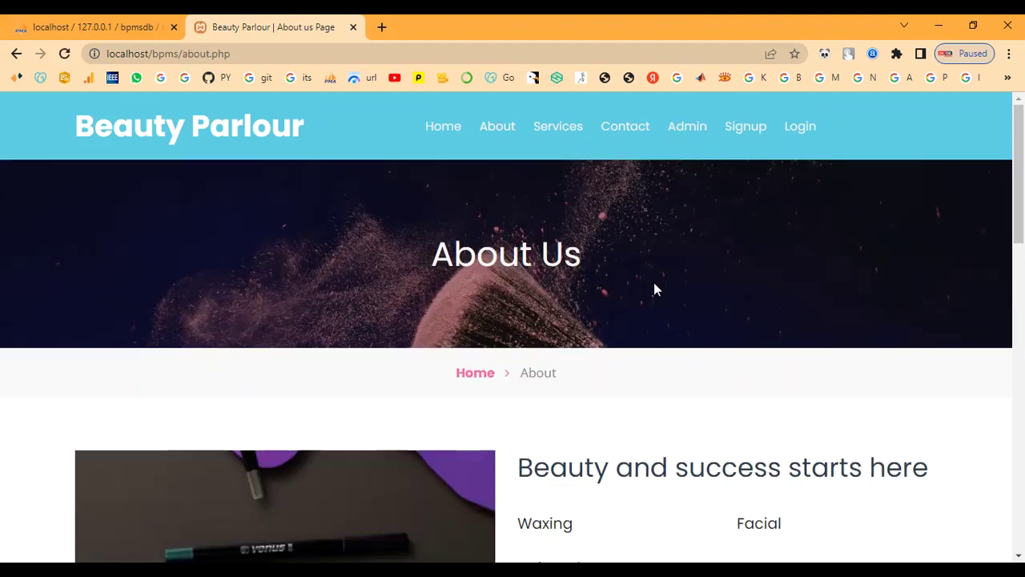
scroll(654, 283, "down", 3)
scroll(654, 289, "down", 6)
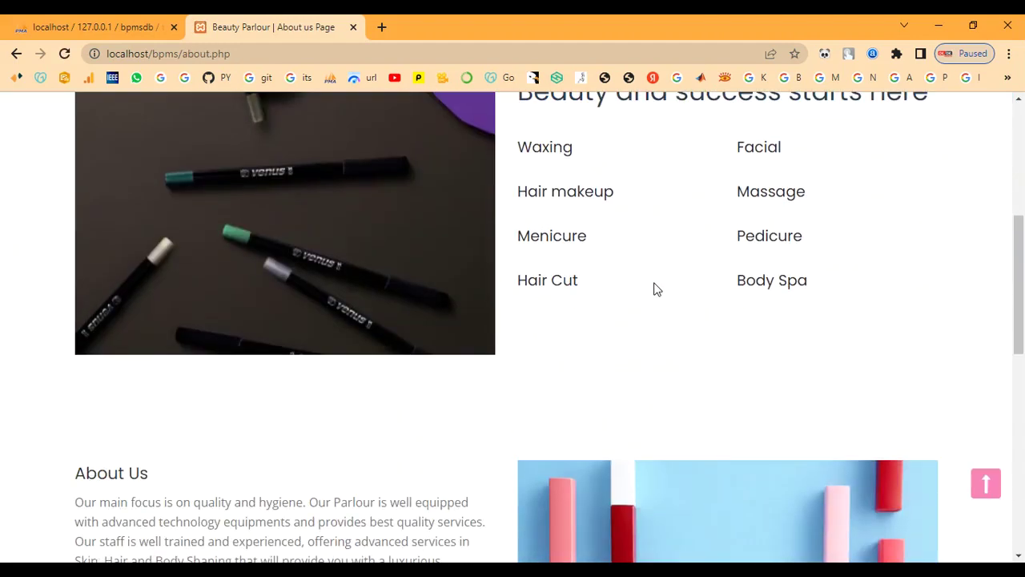
scroll(653, 290, "down", 4)
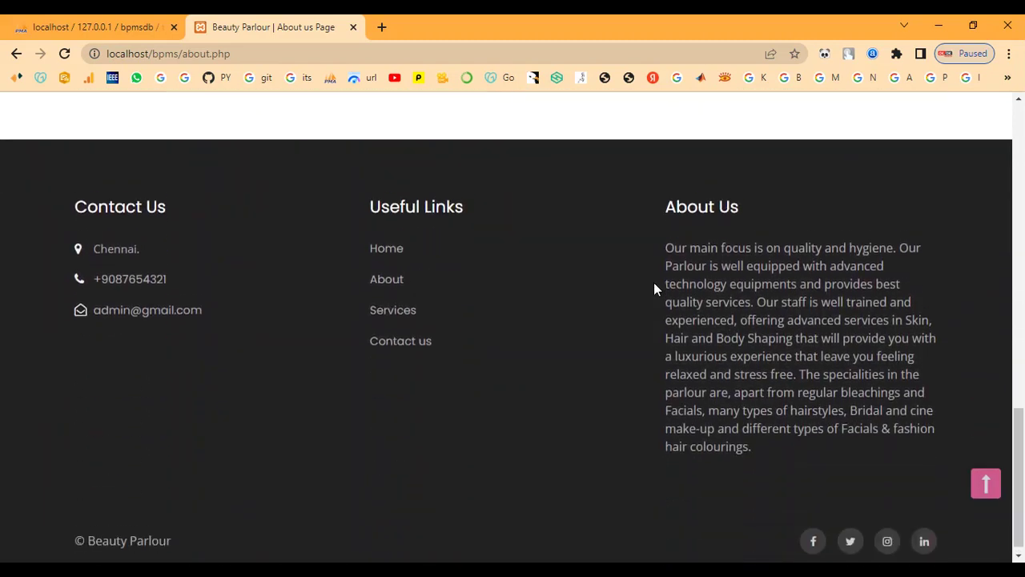
scroll(654, 289, "up", 13)
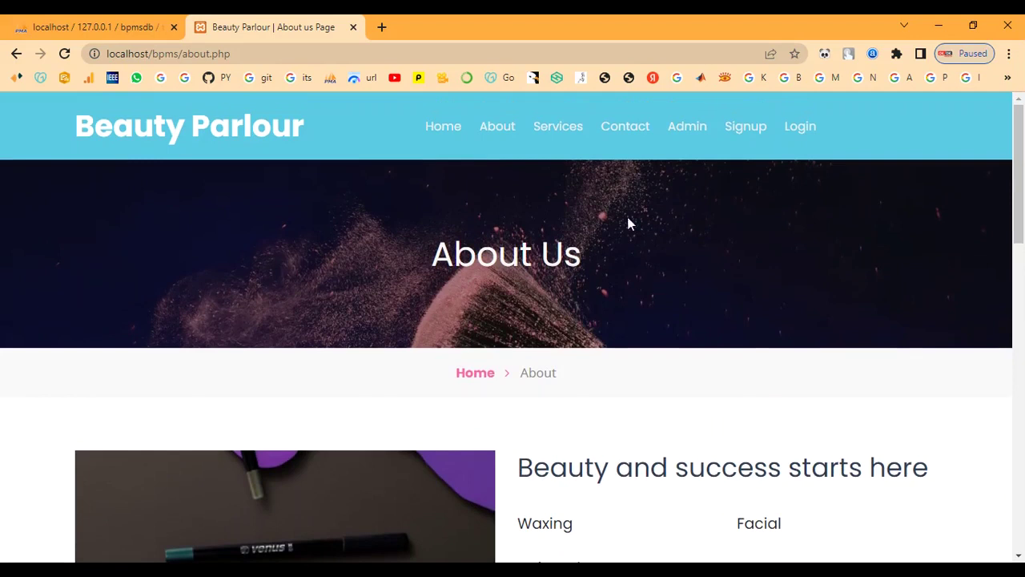
Step: Browse the Services page listing the parlour's offerings
left_click(565, 133)
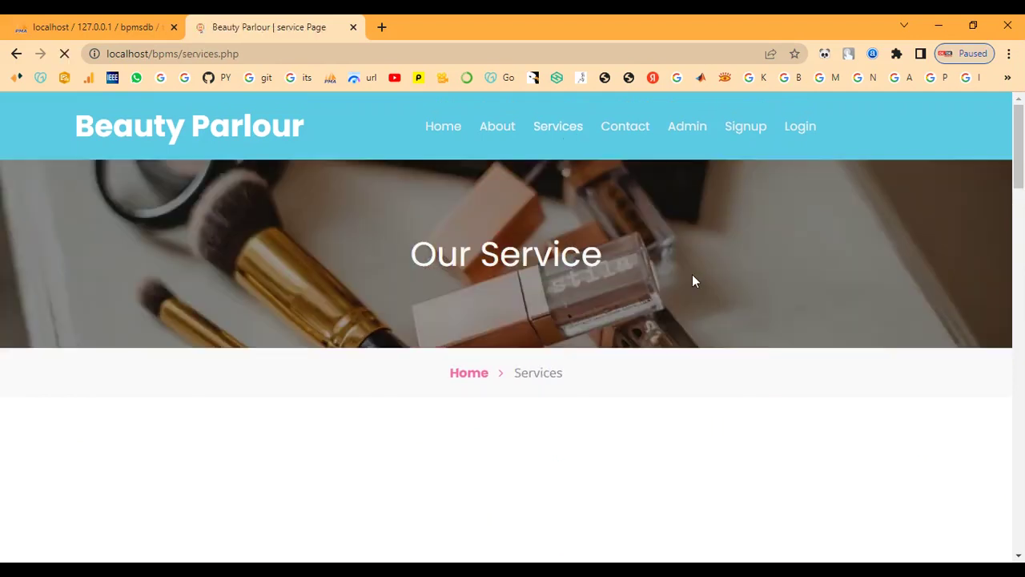
scroll(694, 281, "down", 3)
scroll(694, 280, "down", 1)
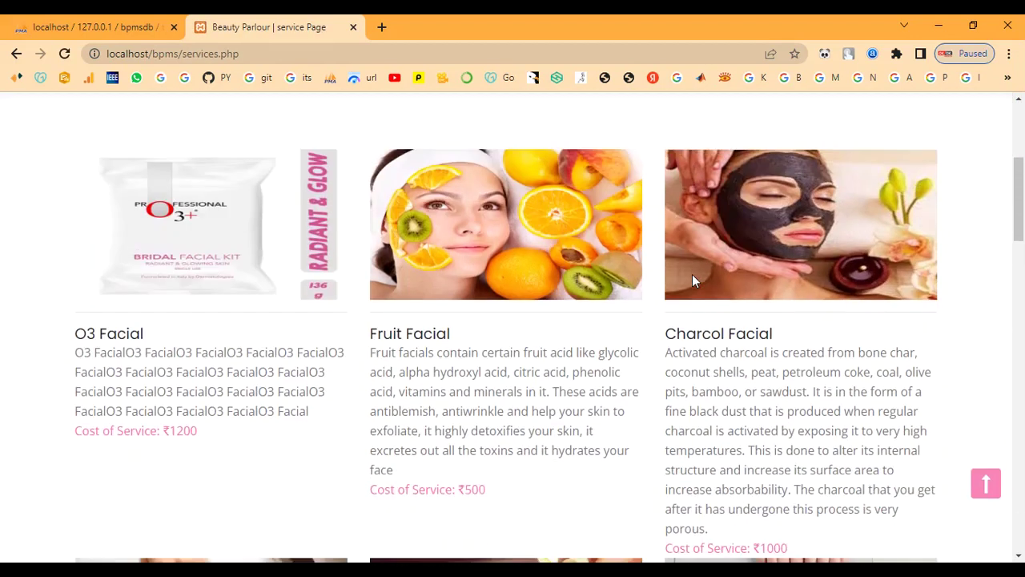
scroll(692, 274, "down", 4)
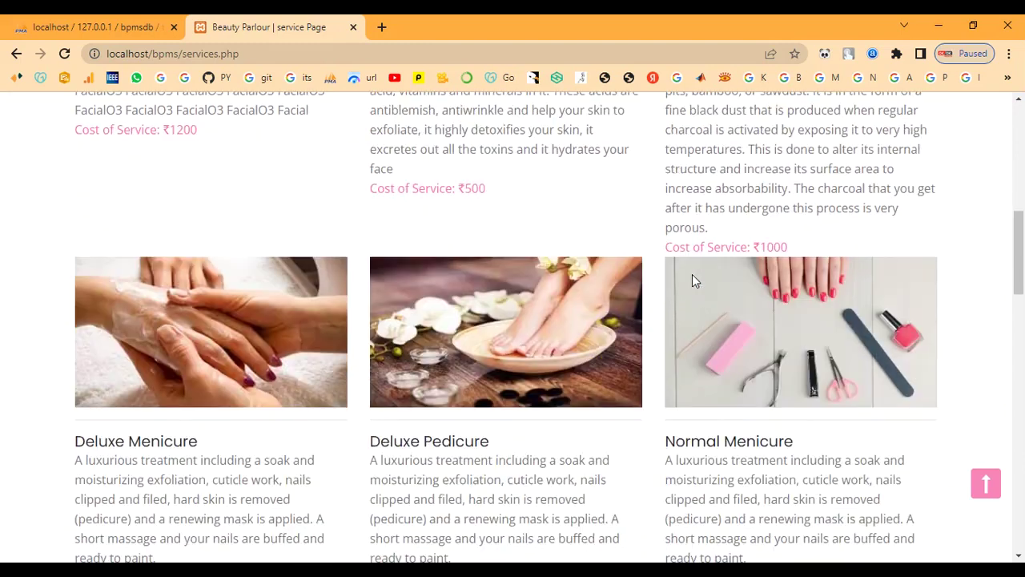
scroll(692, 274, "down", 1)
scroll(692, 274, "down", 4)
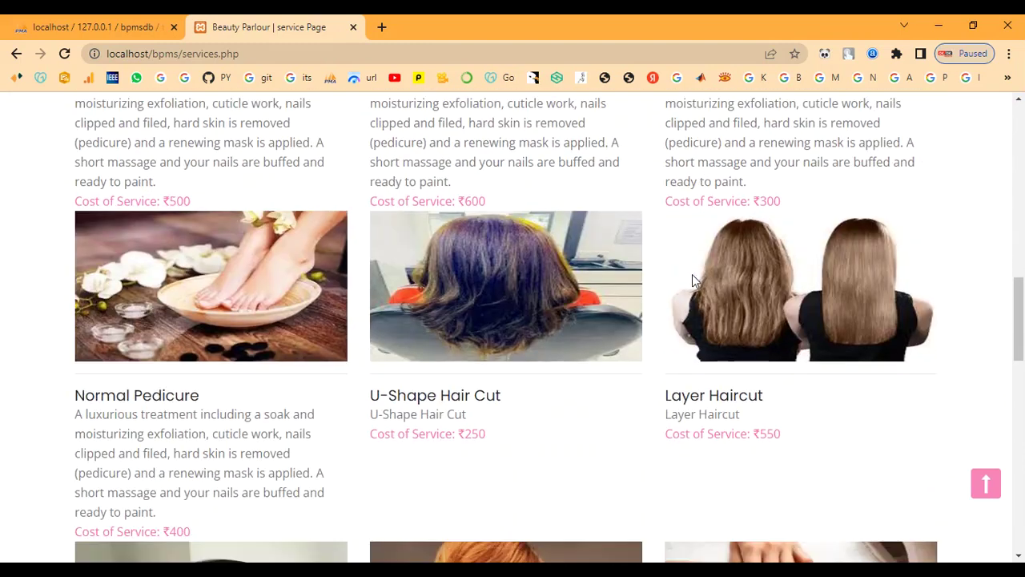
scroll(692, 274, "down", 5)
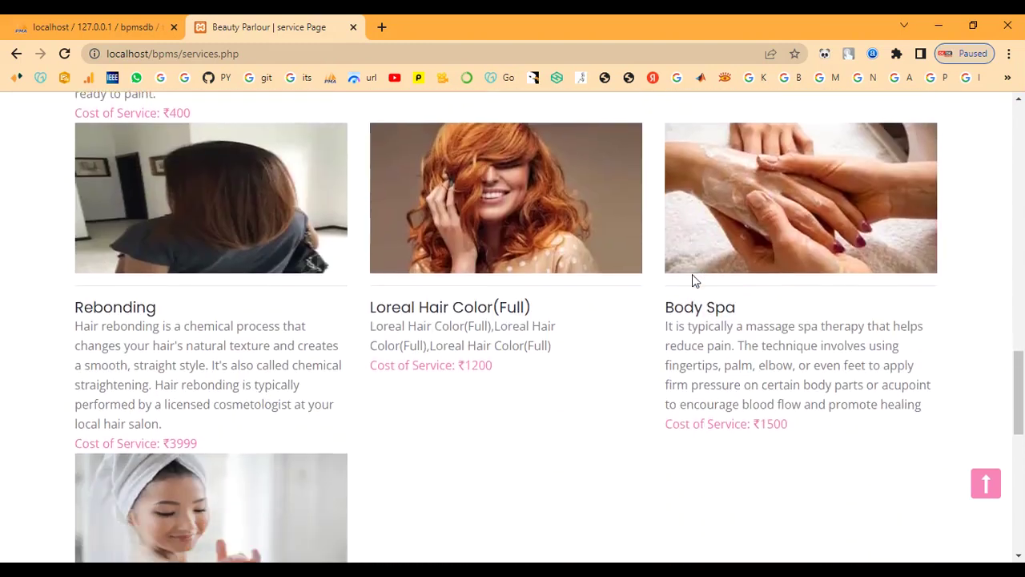
scroll(693, 277, "down", 5)
scroll(693, 277, "up", 3)
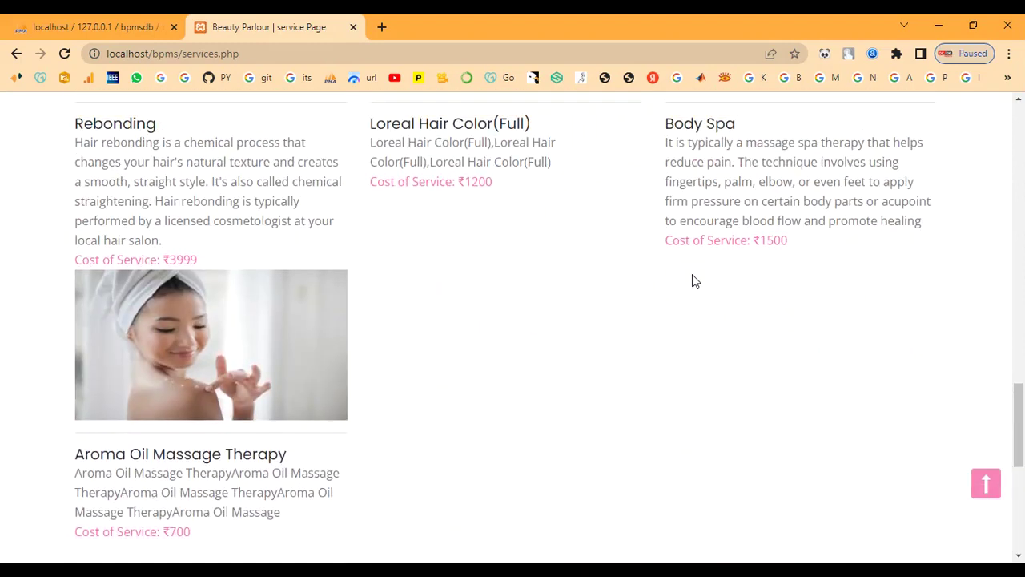
scroll(692, 276, "up", 13)
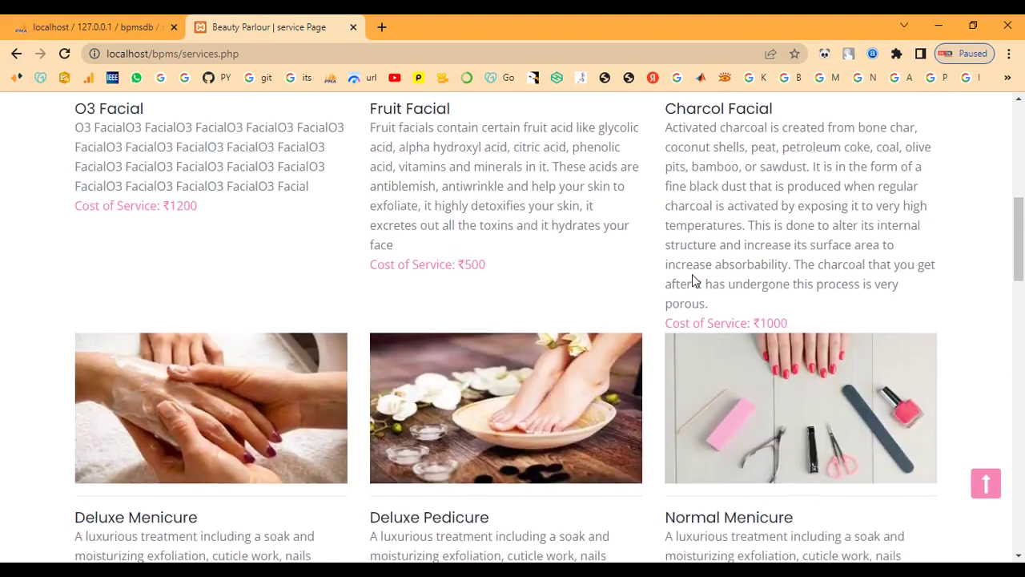
scroll(693, 280, "up", 7)
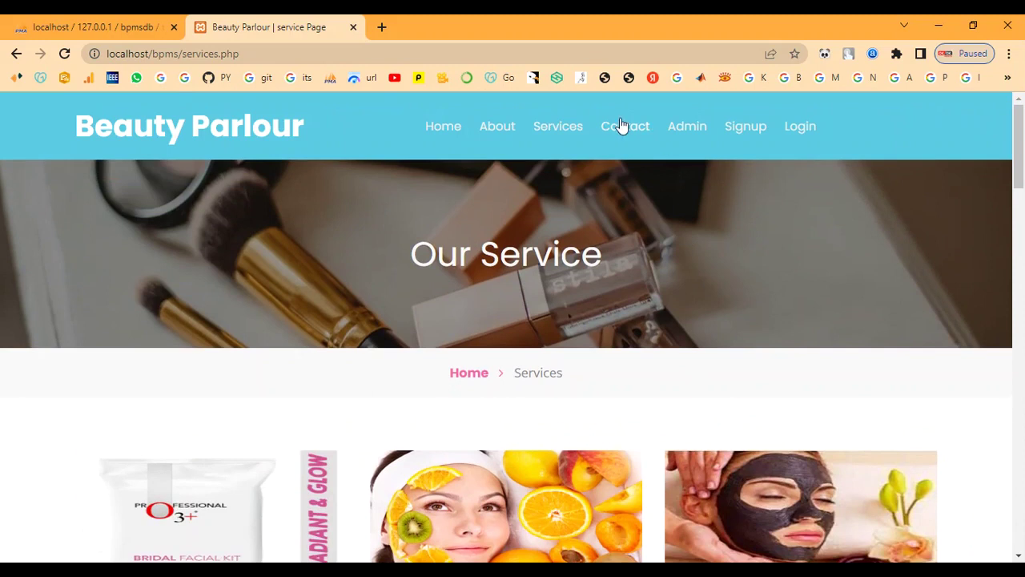
Step: Look over the Contact Us page and its enquiry form, then go to admin sign-in
left_click(622, 126)
scroll(639, 309, "down", 3)
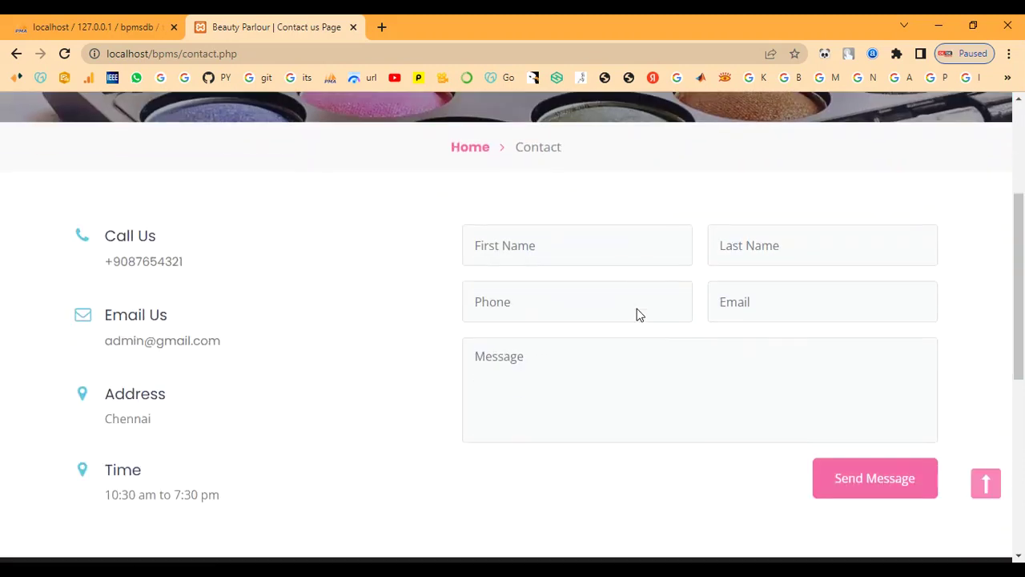
scroll(638, 309, "down", 5)
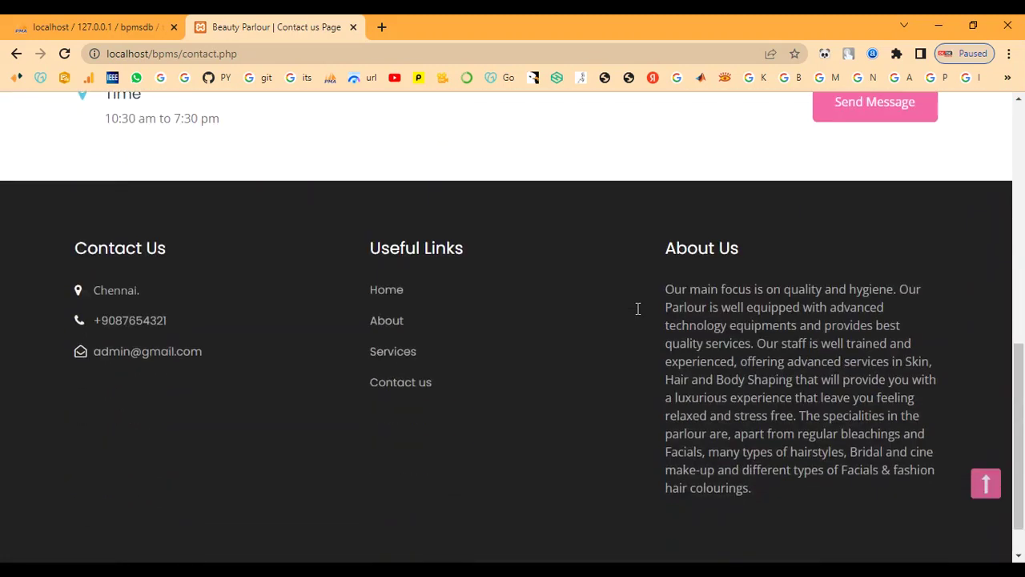
scroll(638, 308, "up", 8)
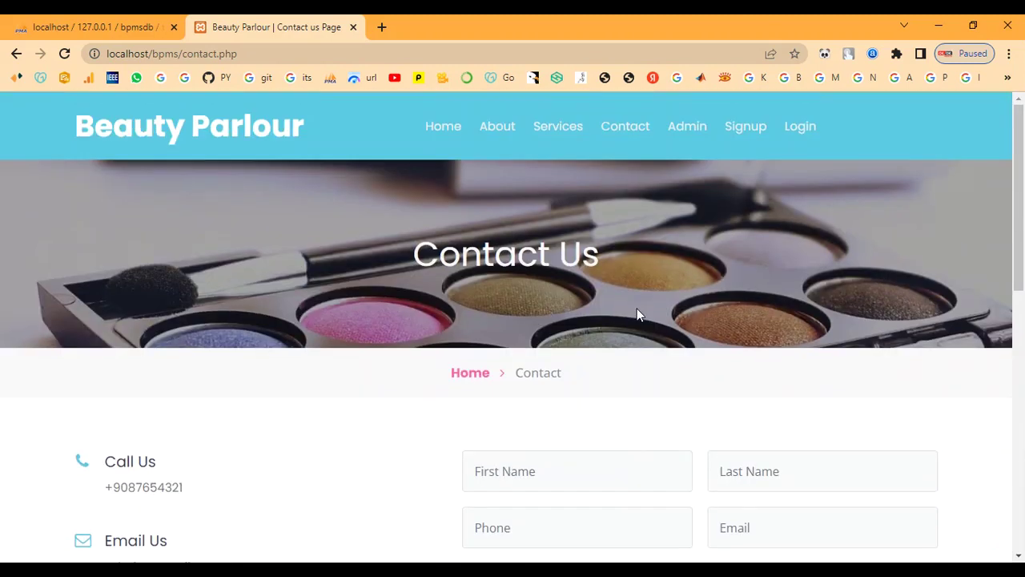
left_click(687, 128)
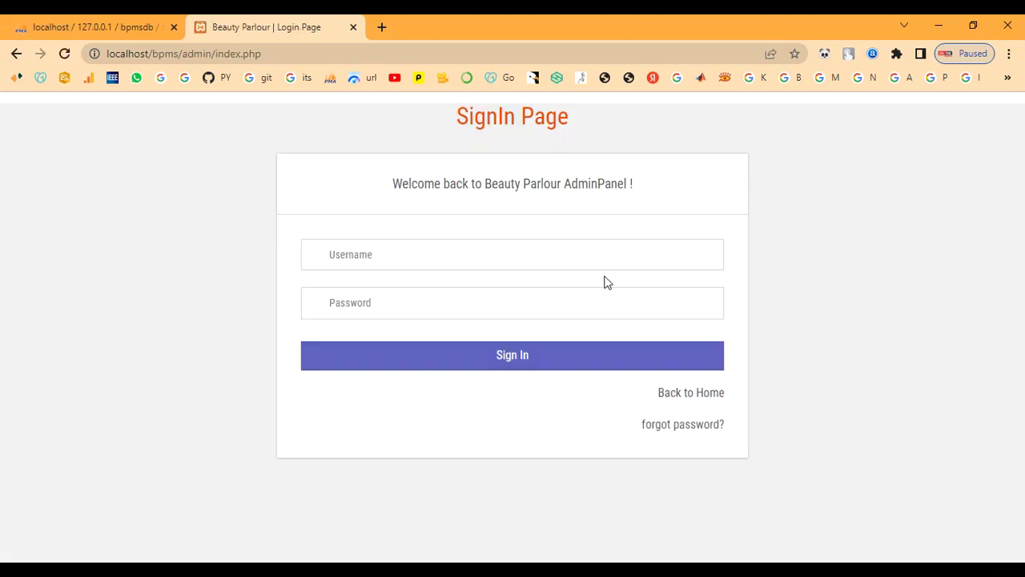
Step: Sign in to the admin panel with the admin username and password
left_click(485, 256)
type("admin")
key("Tab")
type("Te")
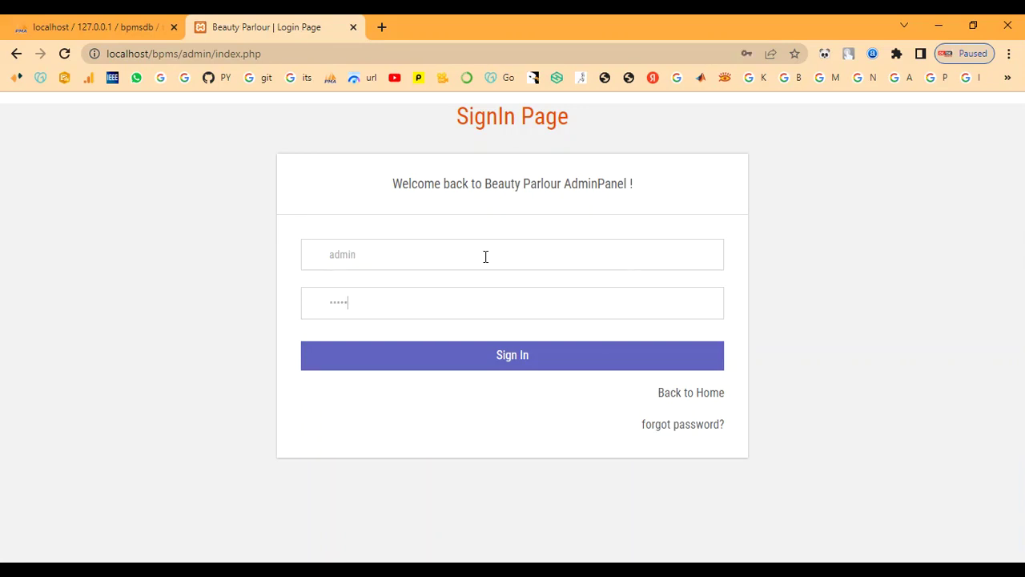
left_click(448, 353)
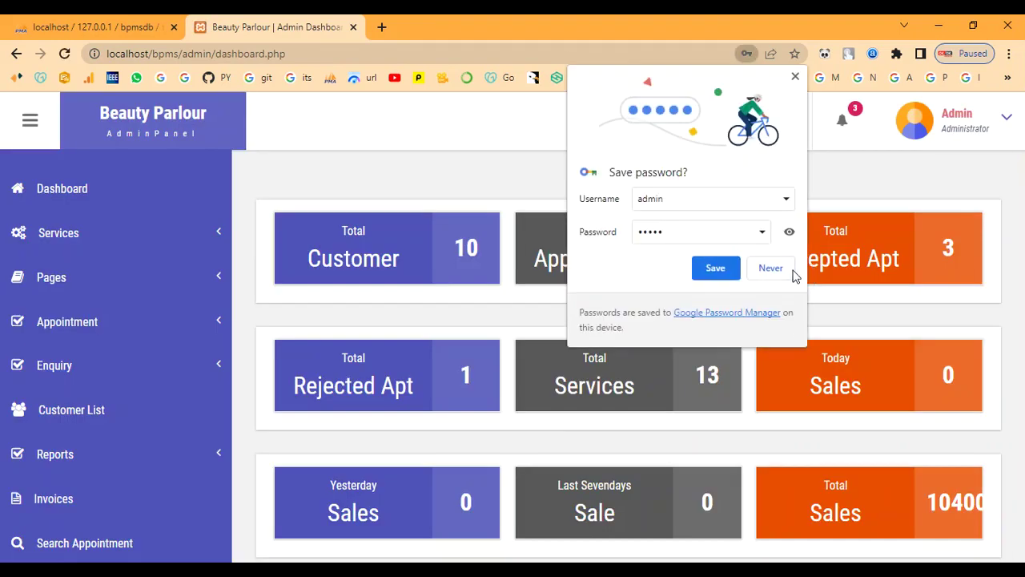
Step: Open Services > Manage Services and scroll through the 13 listed services
left_click(86, 242)
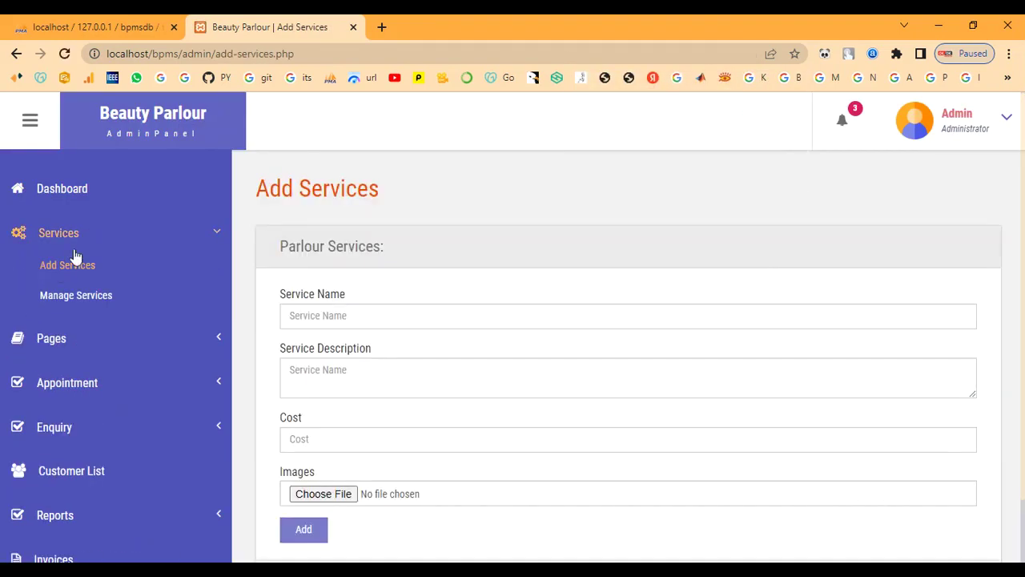
left_click(48, 295)
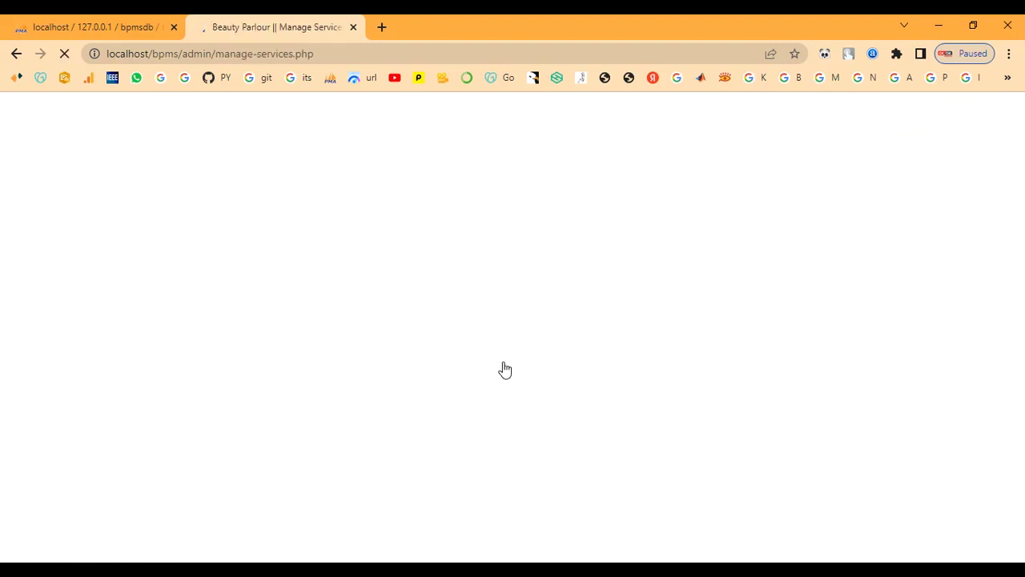
scroll(503, 361, "down", 5)
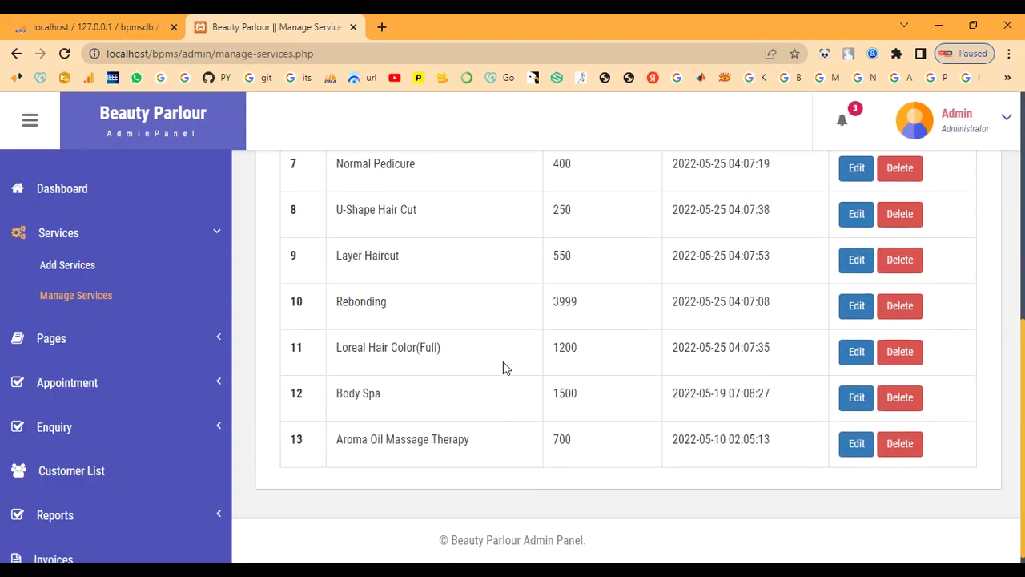
scroll(503, 368, "up", 5)
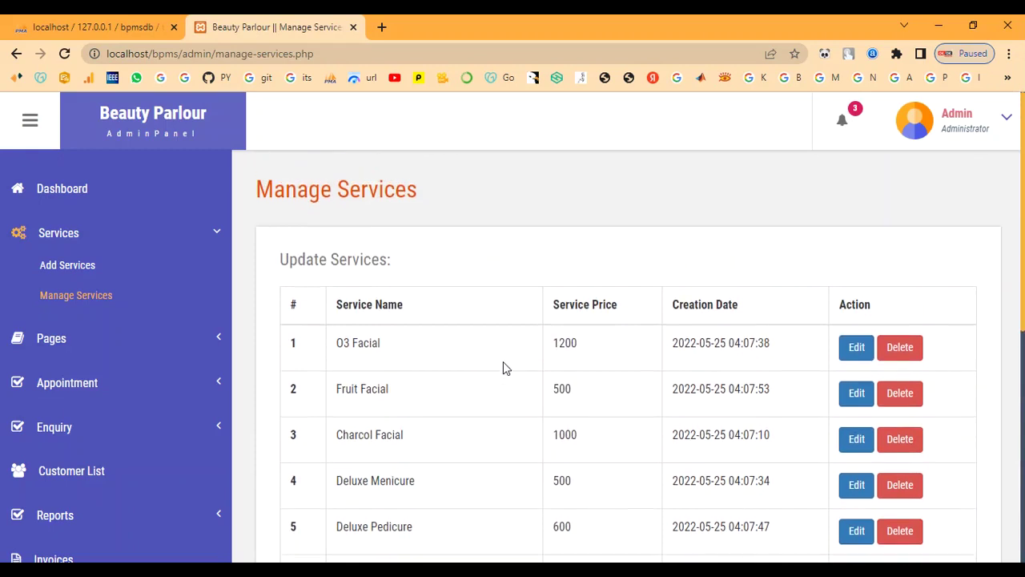
Step: Start a new Bridal Makeup service with a pasted description and cost 7000
left_click(94, 265)
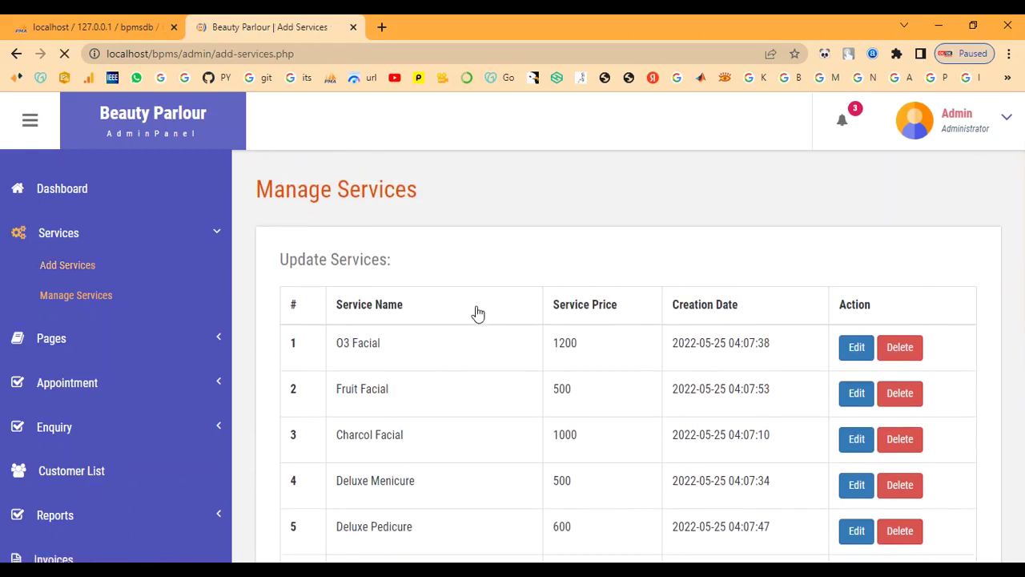
left_click(476, 315)
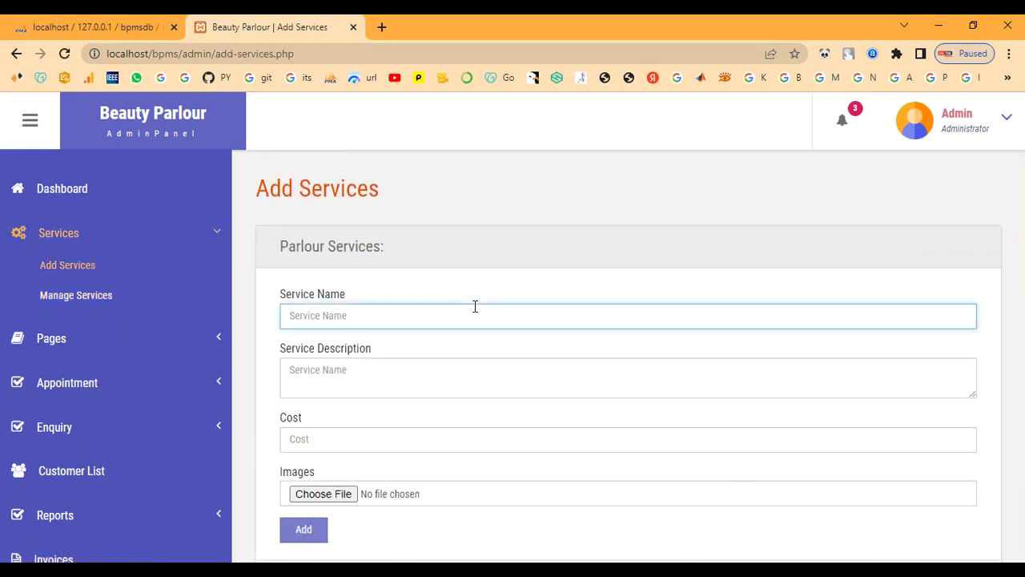
type("Bridal Makeup")
key("Tab")
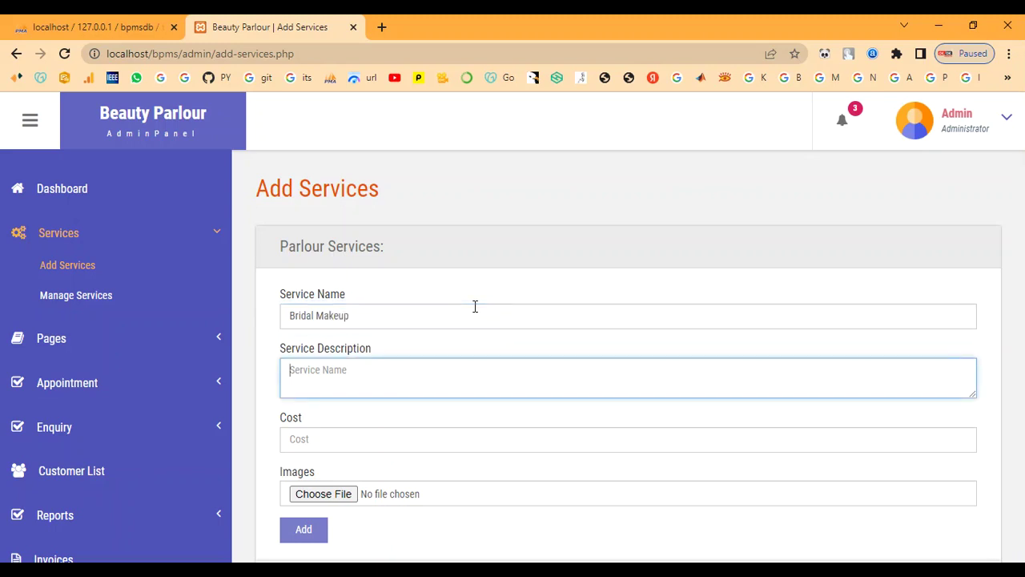
left_click(516, 394)
type("This type of bridal makeup gives a smooth, second-skin finish which tends to feel light on the skin. It's lightweight and long-lasting which means it stays put for more than 4 to 5 hours. If you are a newbie or a seasoned pro, you might need a few tools and techniques to set it right on your skin")
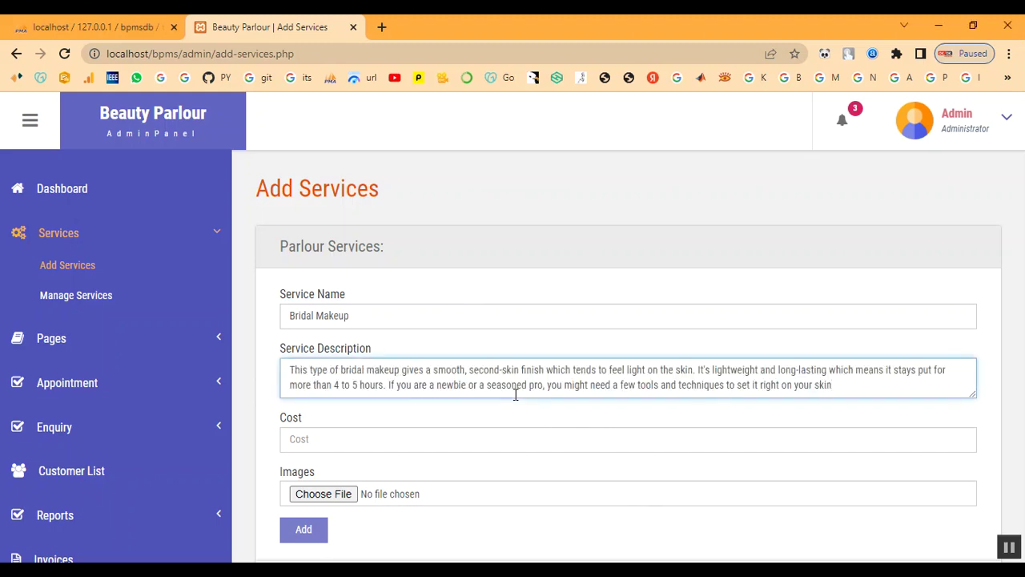
left_click(488, 438)
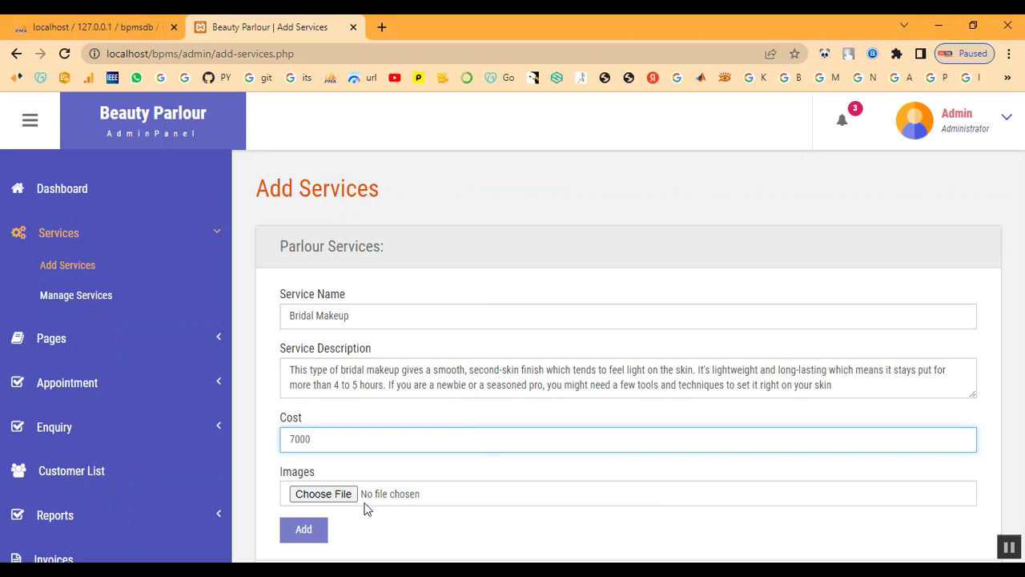
Step: Attach admin/images/Bridal-Makeup-Ideas.jpg, submit, and dismiss the 'Something Went Wrong' error
left_click(340, 496)
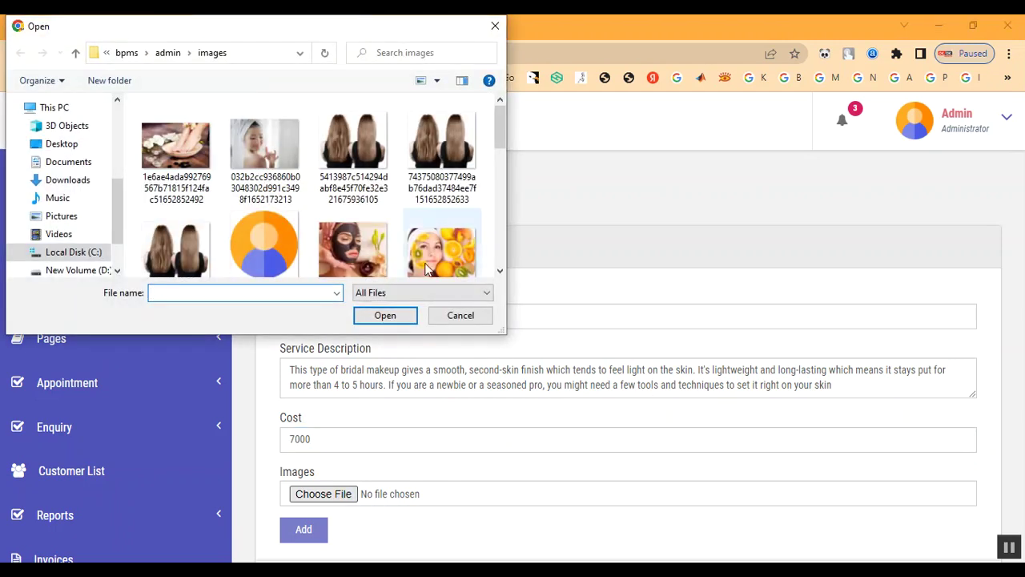
left_click(168, 53)
double_click(178, 160)
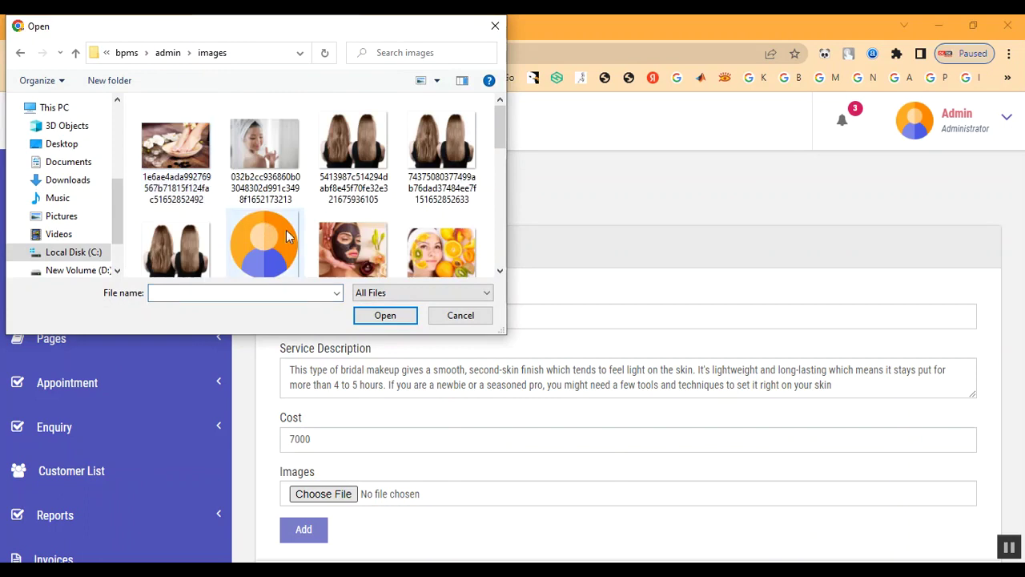
scroll(293, 235, "down", 8)
scroll(293, 235, "up", 5)
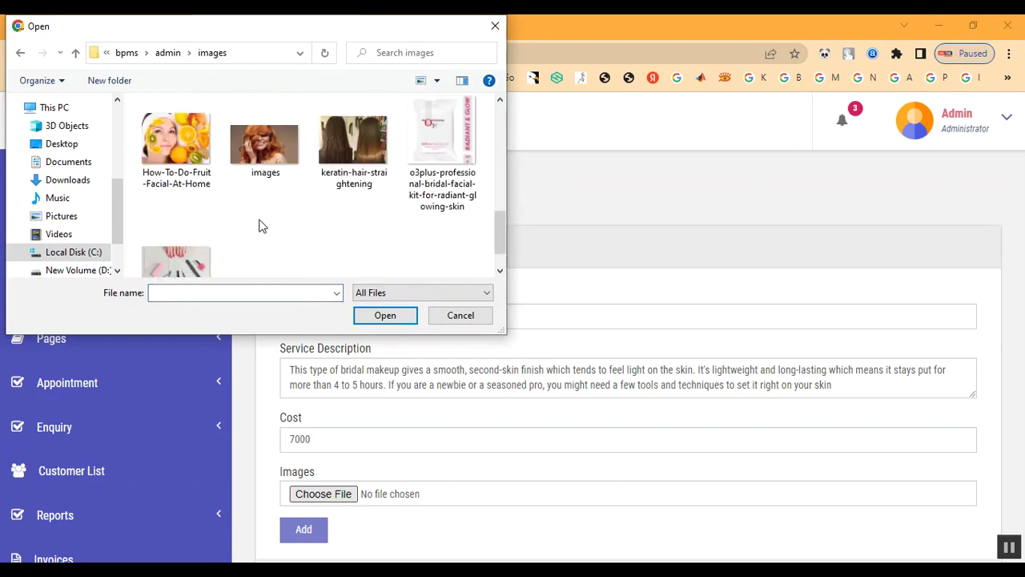
double_click(192, 243)
scroll(543, 370, "down", 1)
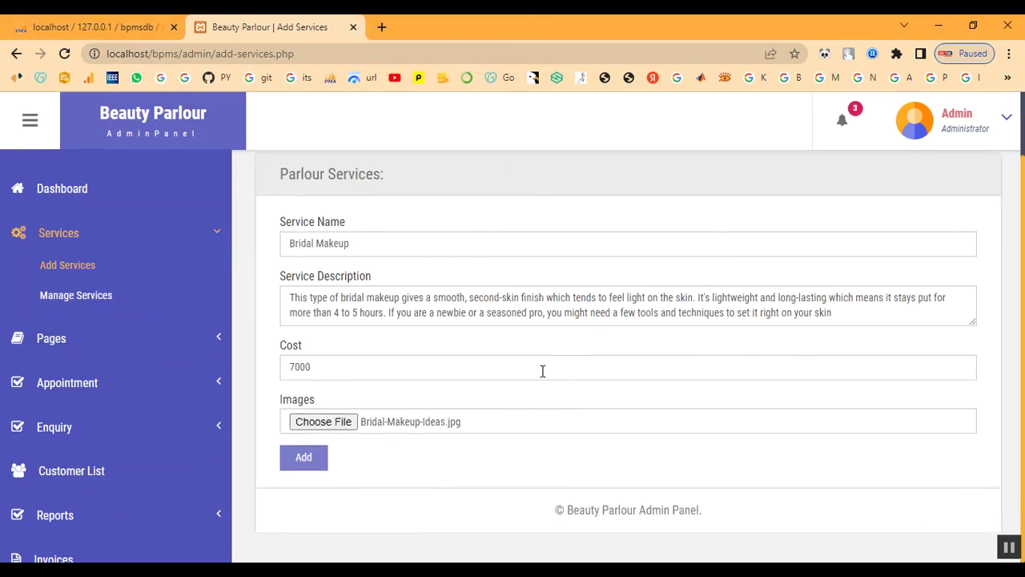
left_click(319, 466)
left_click(651, 146)
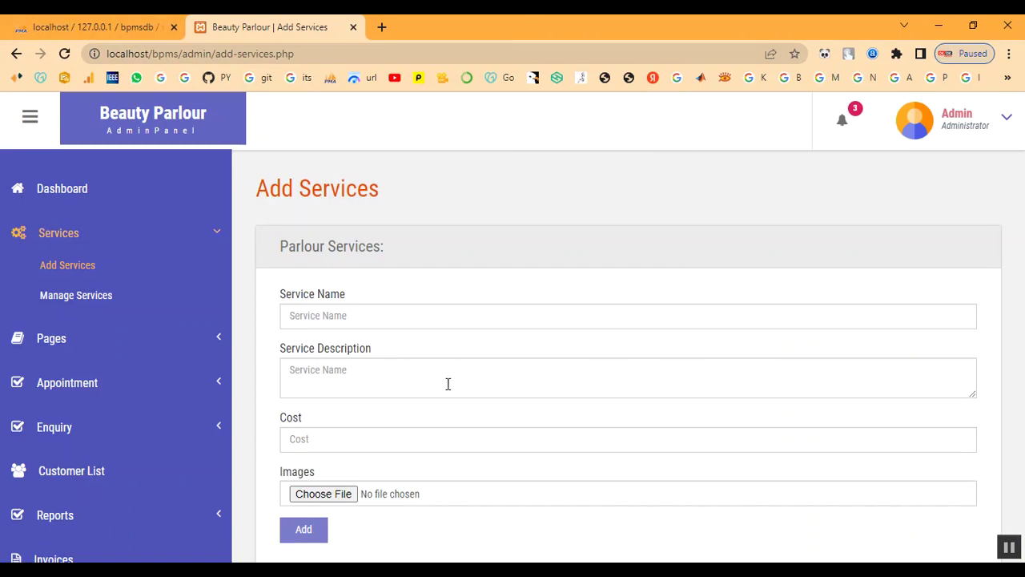
Step: Enter service name Keratin Treatment, a pasted description, and cost 2000
left_click(374, 311)
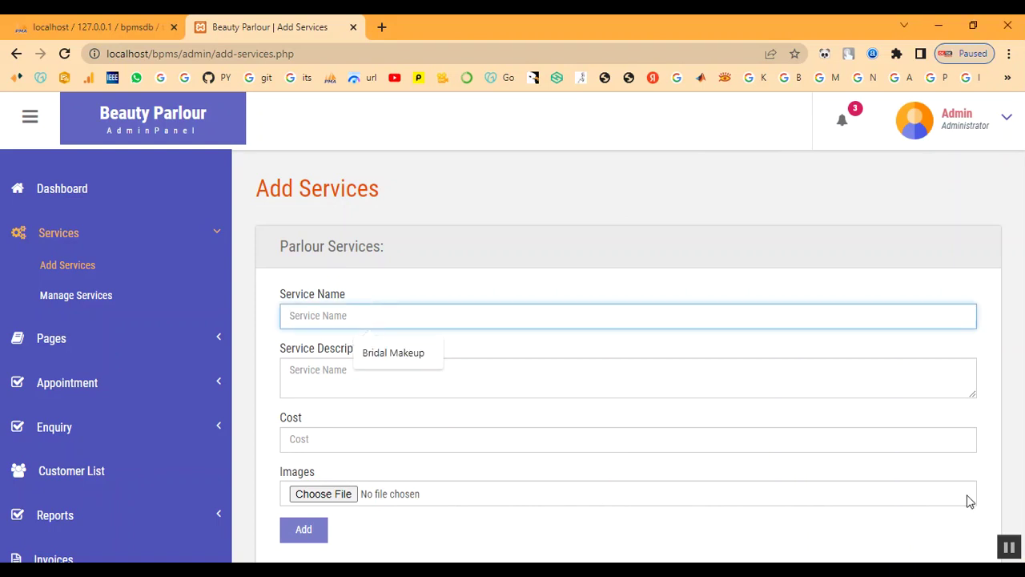
type("Keratin Treatment")
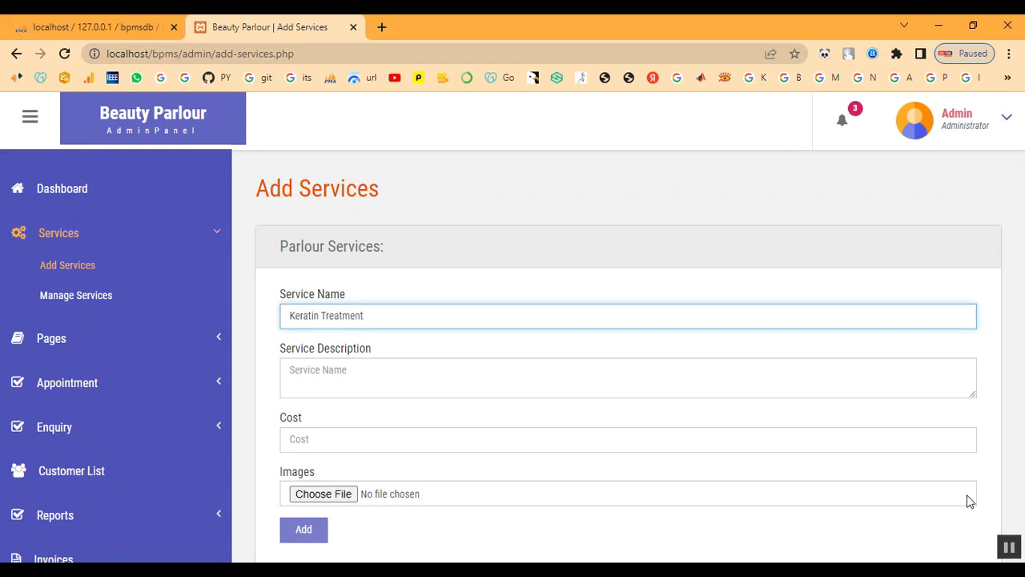
key("Tab")
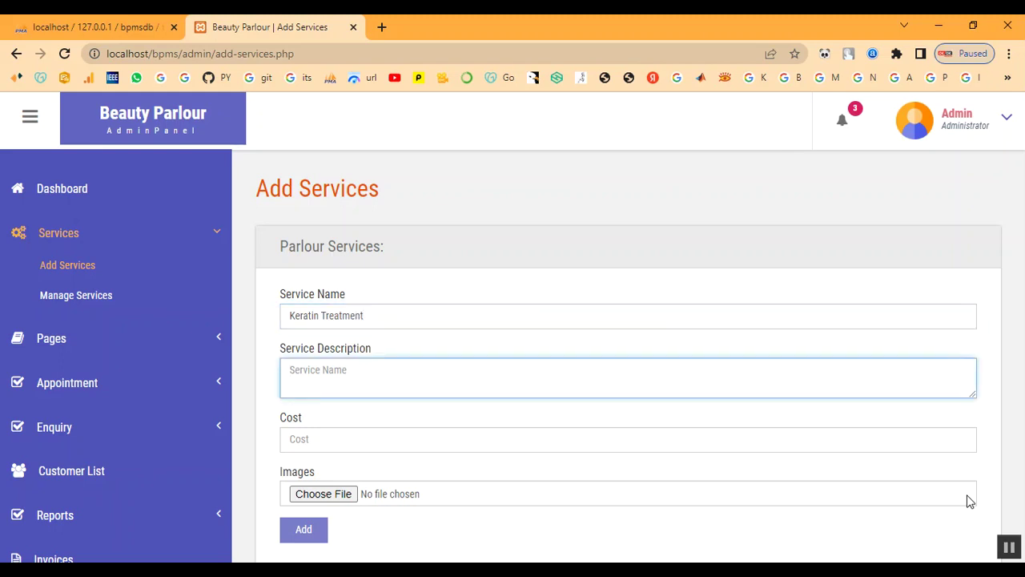
left_click(430, 386)
type("A keratin hair treatment is a process that helps straighten and smooth frizzy or damaged hair. Keratin is a protein that the body produces naturally. It helps give structure and strength to the hair, skin, and nails.")
left_click(413, 449)
type("20")
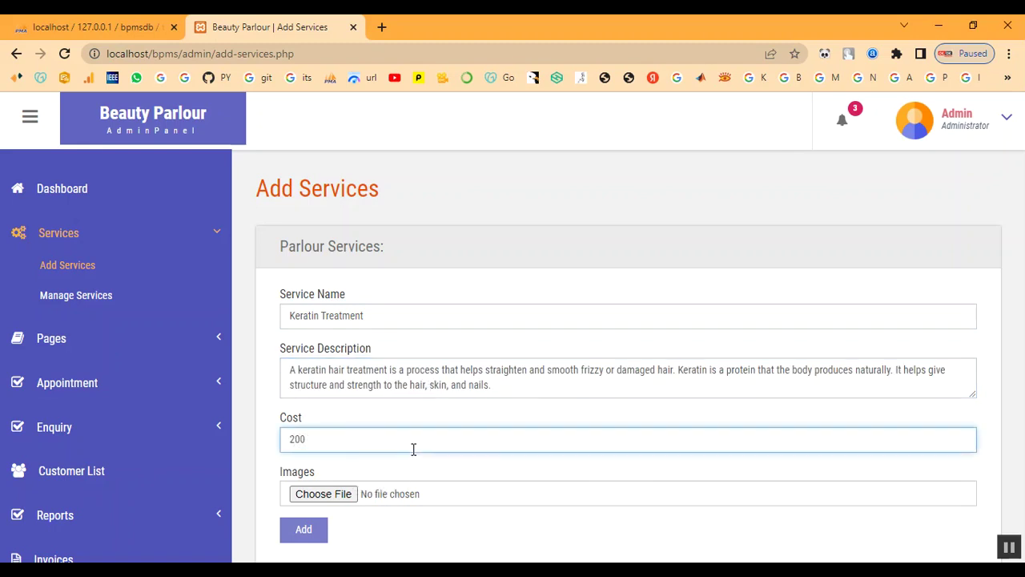
Step: Attach download (1).jpg, add the service, acknowledge the confirmation, and return to Manage Services
left_click(322, 494)
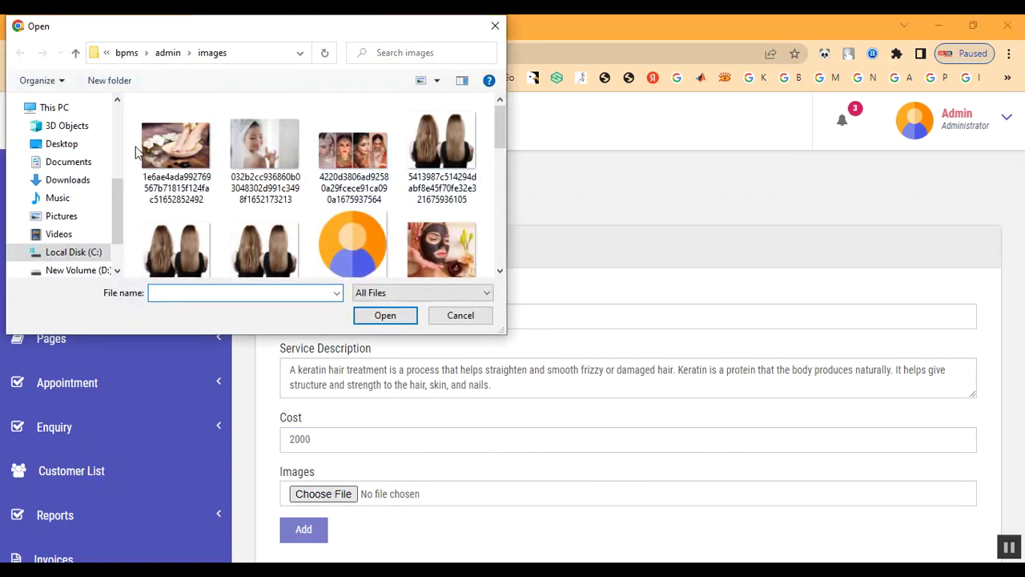
scroll(437, 210, "down", 5)
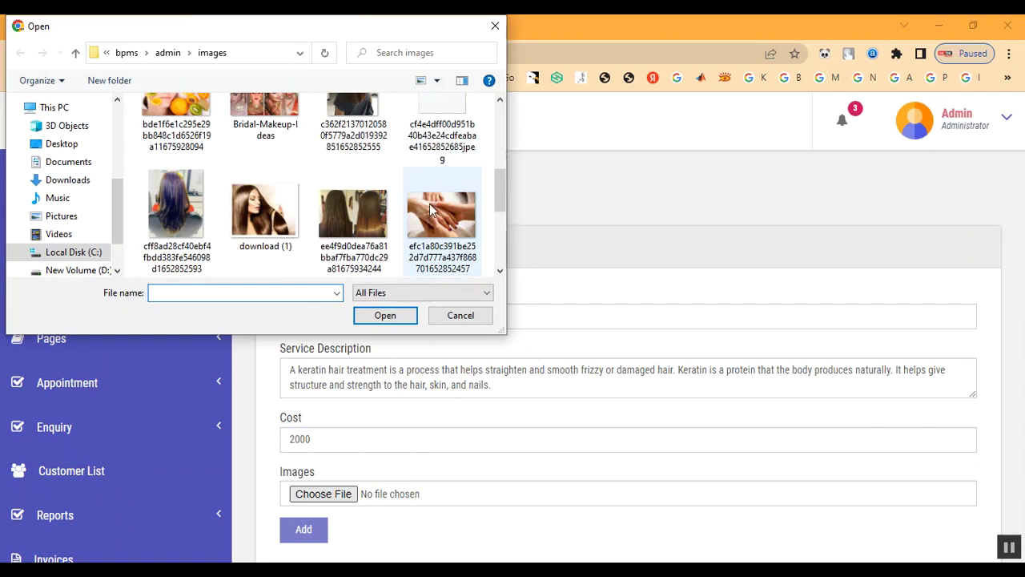
double_click(278, 237)
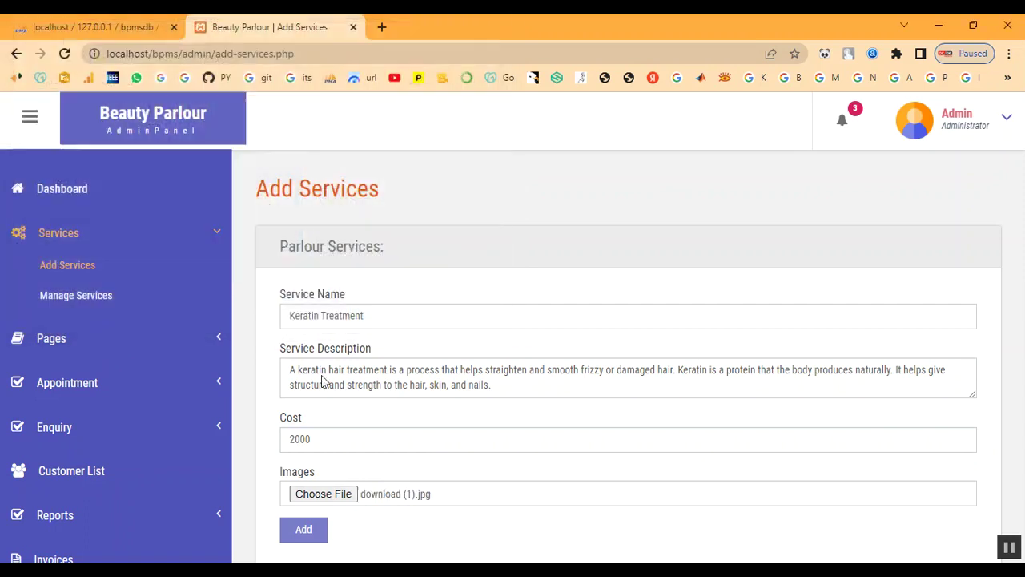
left_click(304, 529)
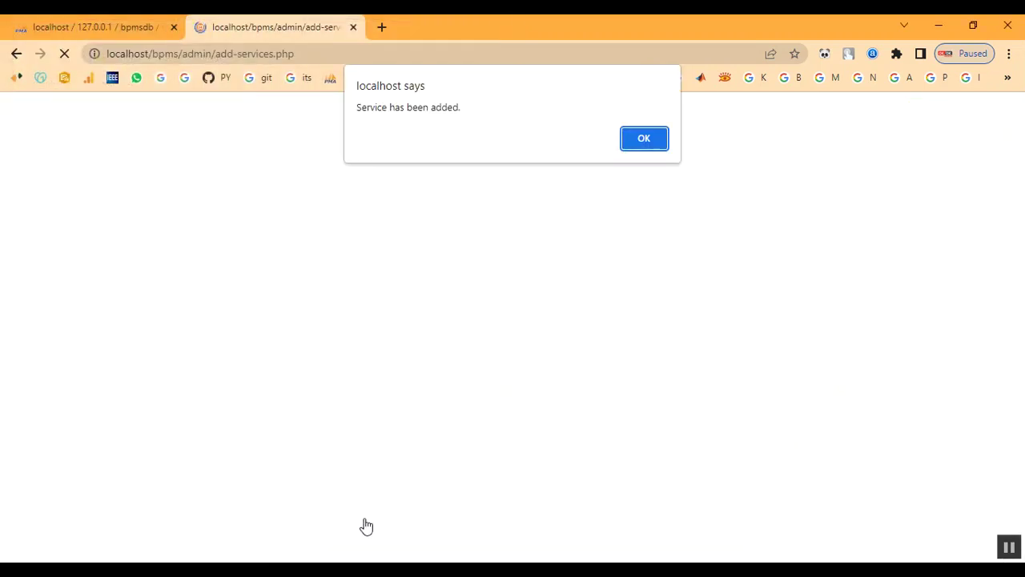
left_click_drag(373, 110, 595, 137)
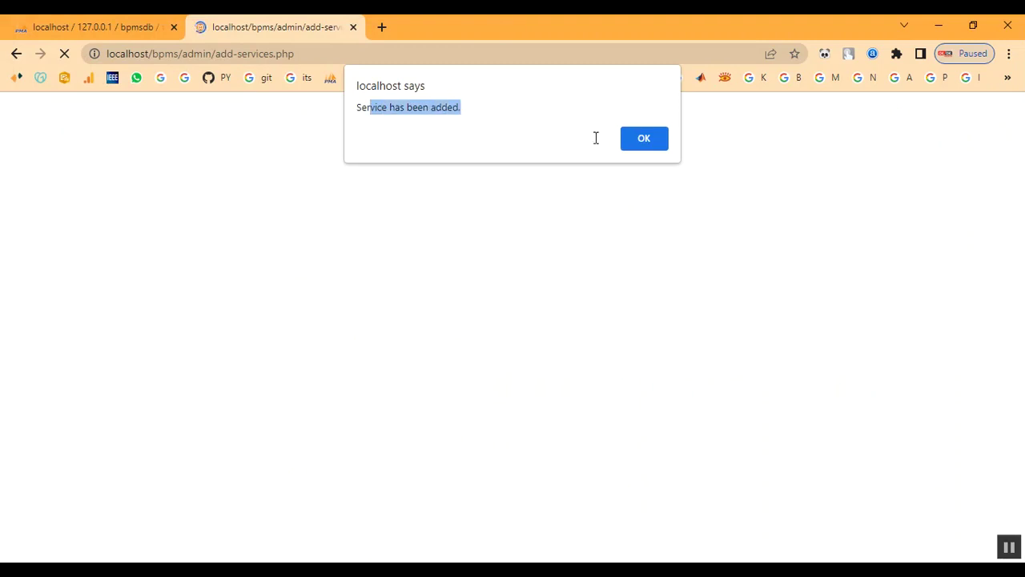
left_click(659, 145)
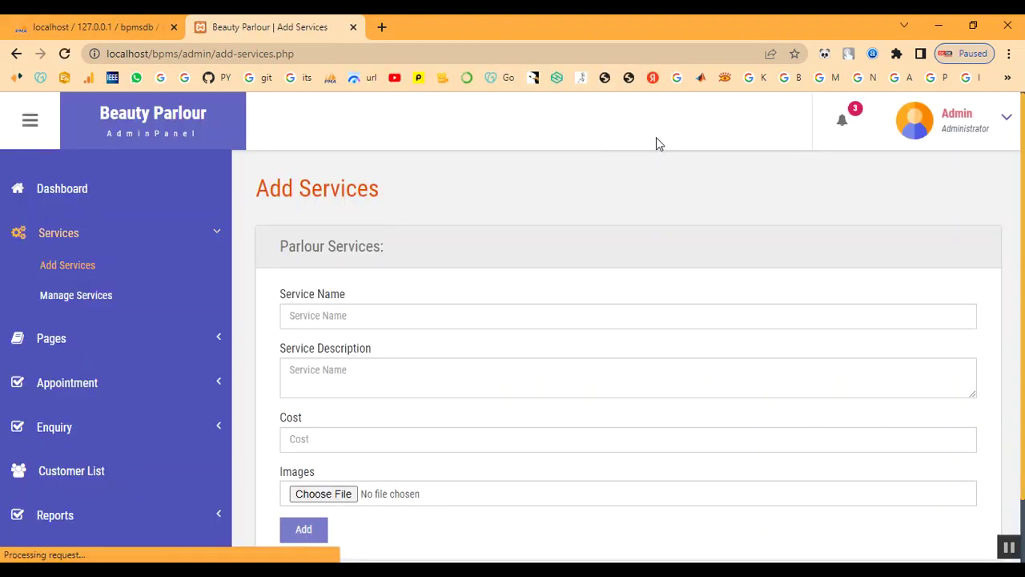
left_click(69, 298)
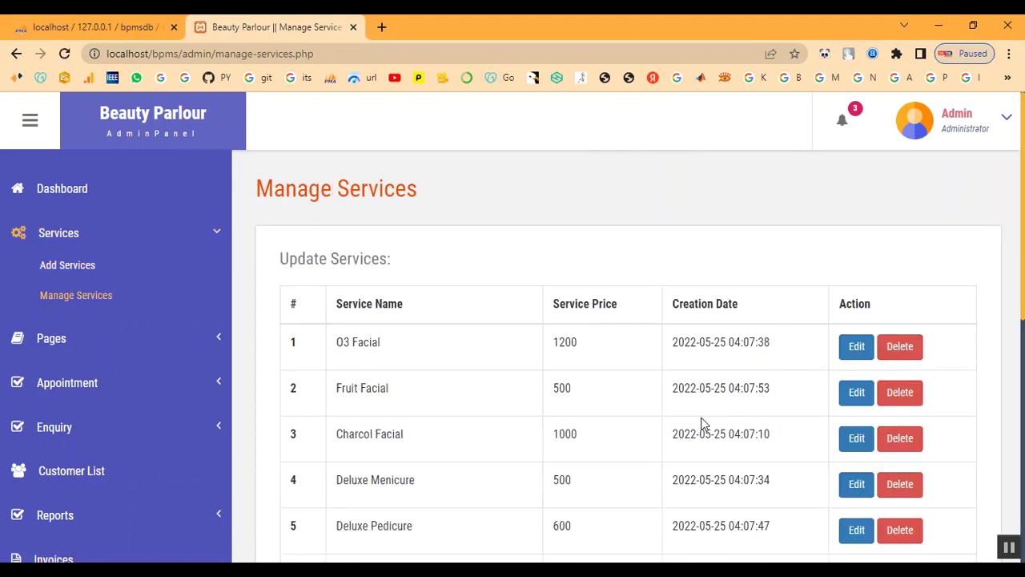
Step: Check the Keratin Treatment entry at price 2000 in the Manage Services list
scroll(625, 465, "down", 4)
scroll(508, 485, "down", 2)
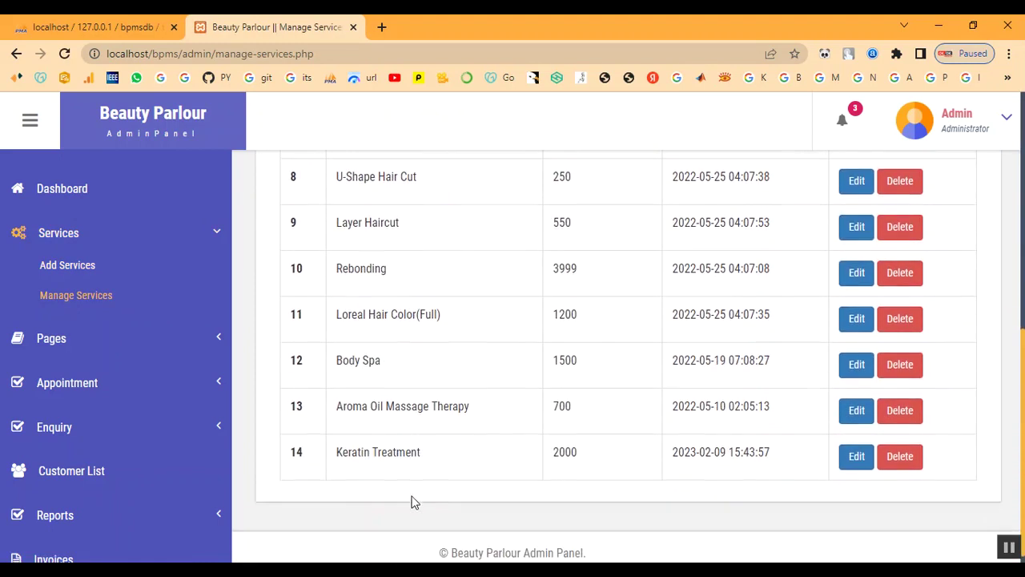
left_click_drag(339, 455, 465, 467)
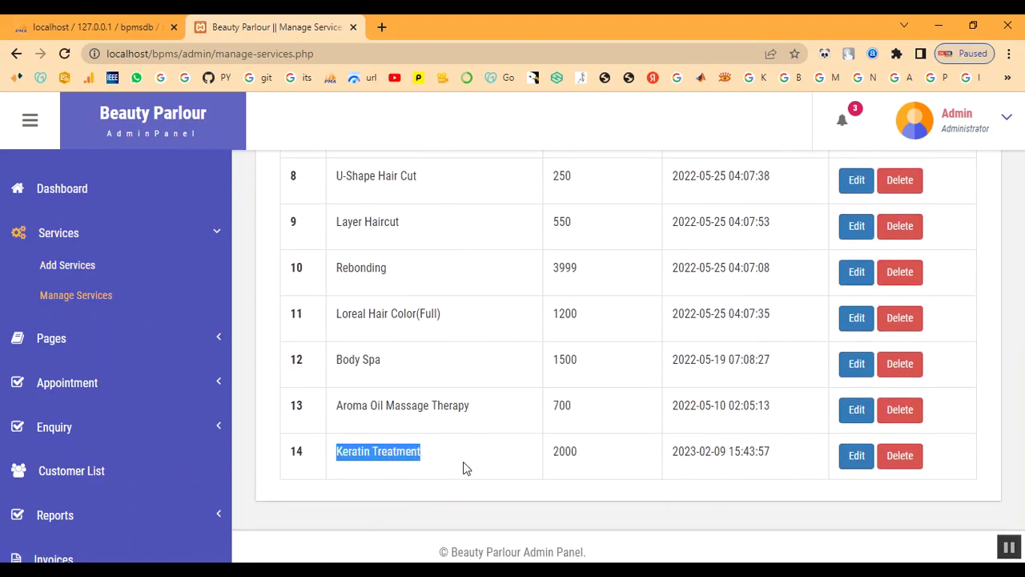
double_click(563, 453)
left_click_drag(677, 455, 838, 476)
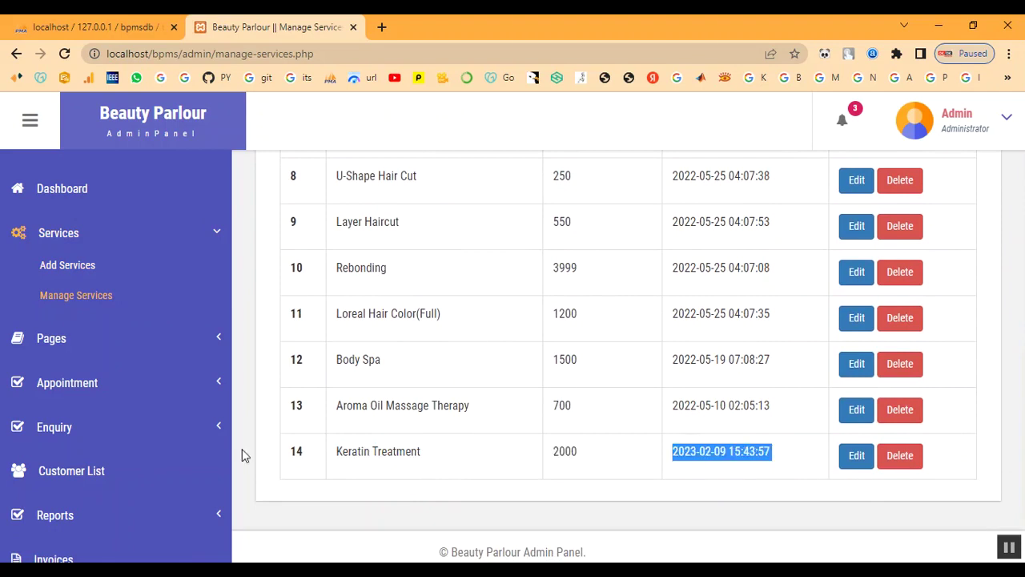
scroll(58, 197, "up", 2)
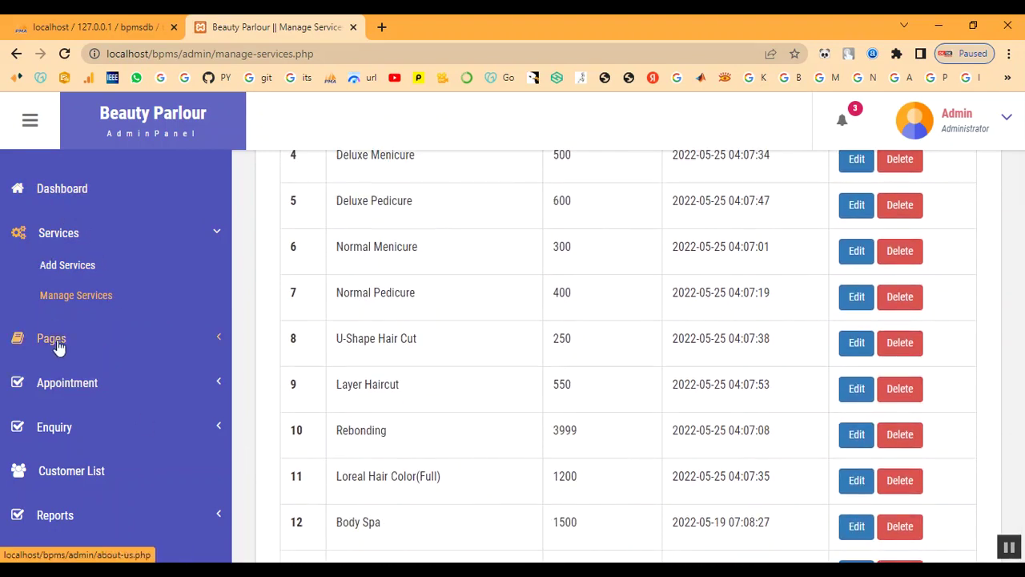
Step: View the All Appointment list under Appointment
left_click(71, 387)
left_click(76, 358)
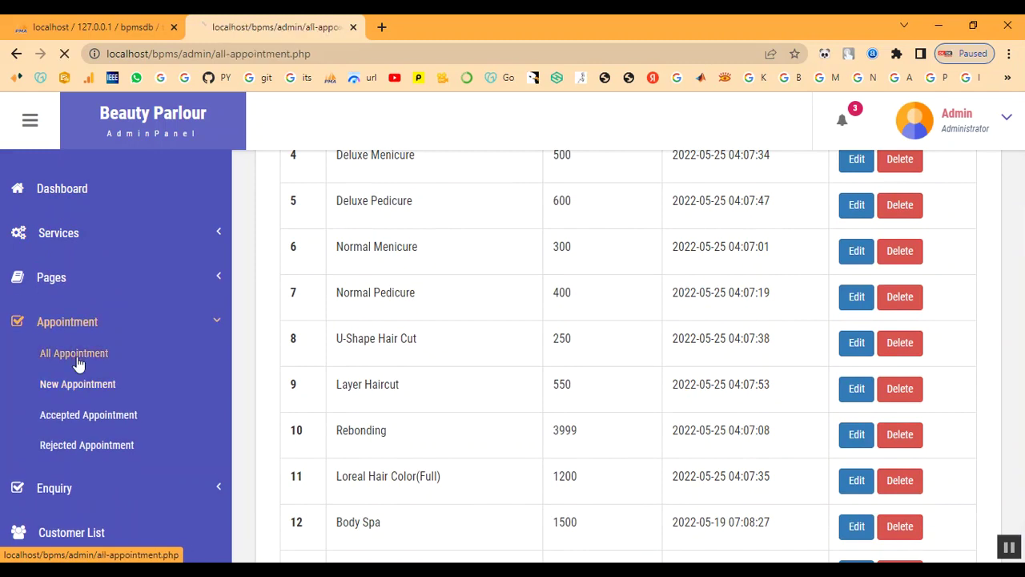
scroll(467, 369, "down", 3)
scroll(467, 370, "down", 2)
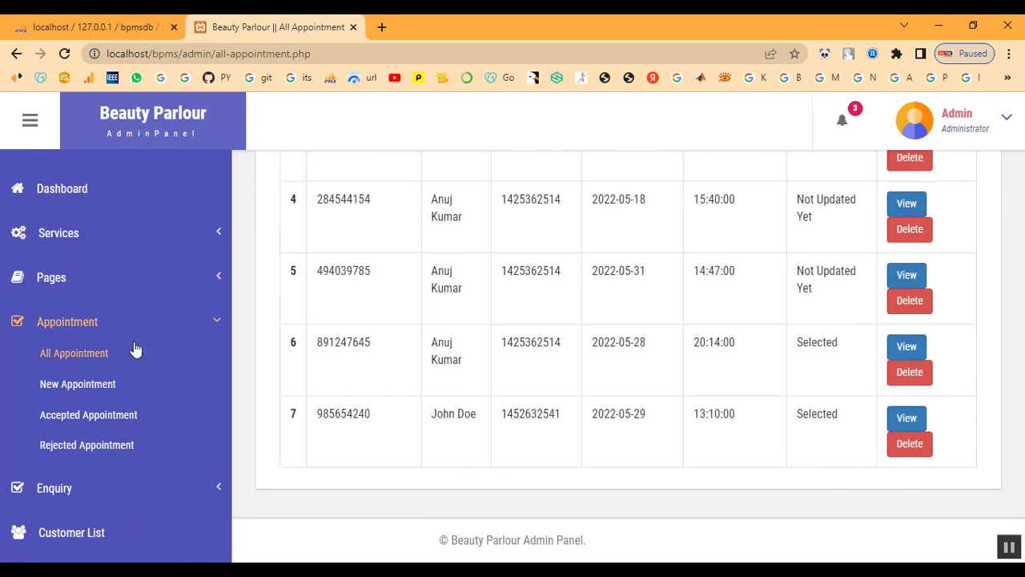
Step: Review the Customer List, then log out of the admin panel
left_click(66, 324)
left_click(79, 413)
scroll(595, 401, "down", 4)
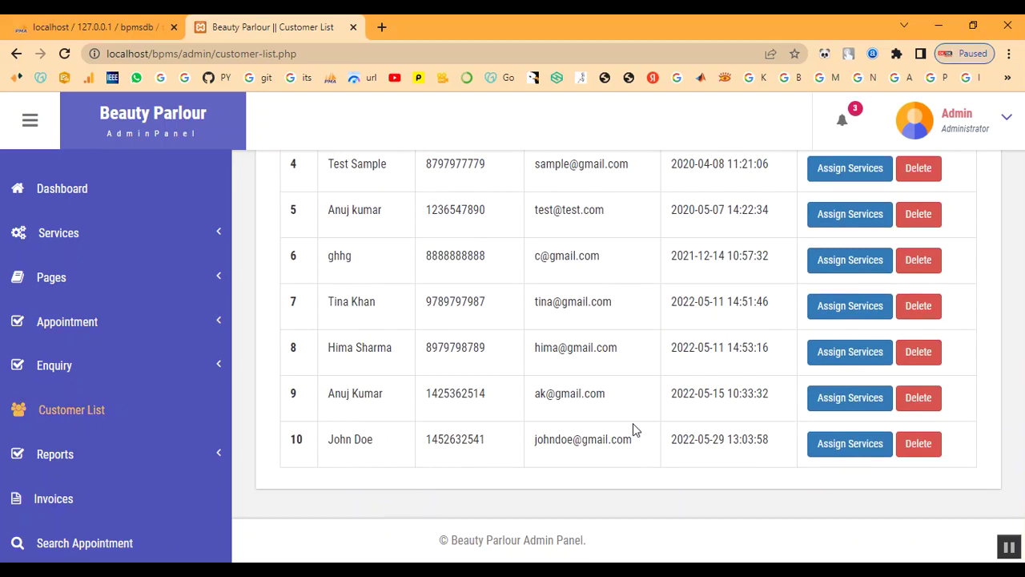
scroll(634, 430, "up", 5)
left_click(944, 229)
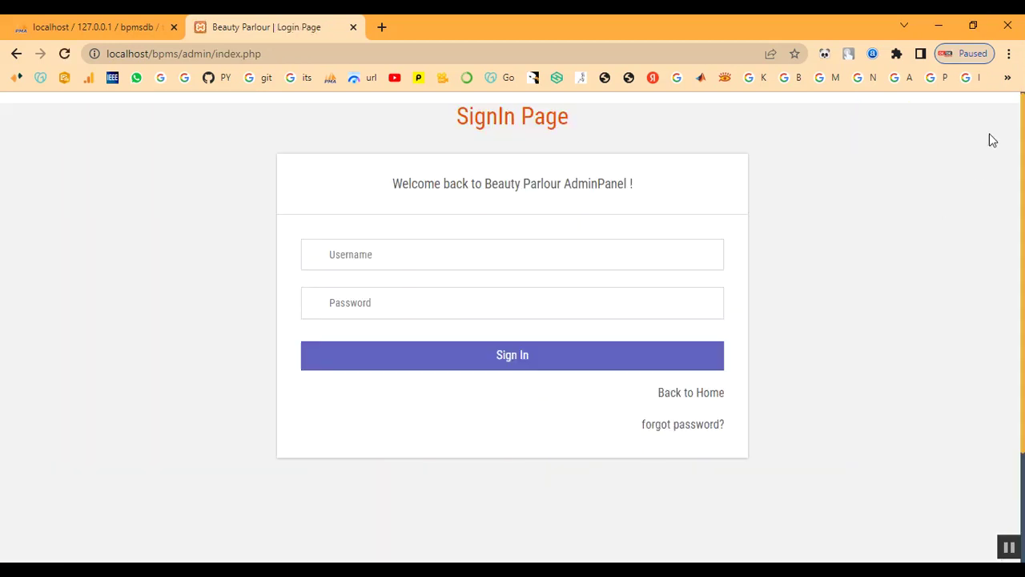
Step: Return to the public home page and open the Services page
left_click(712, 404)
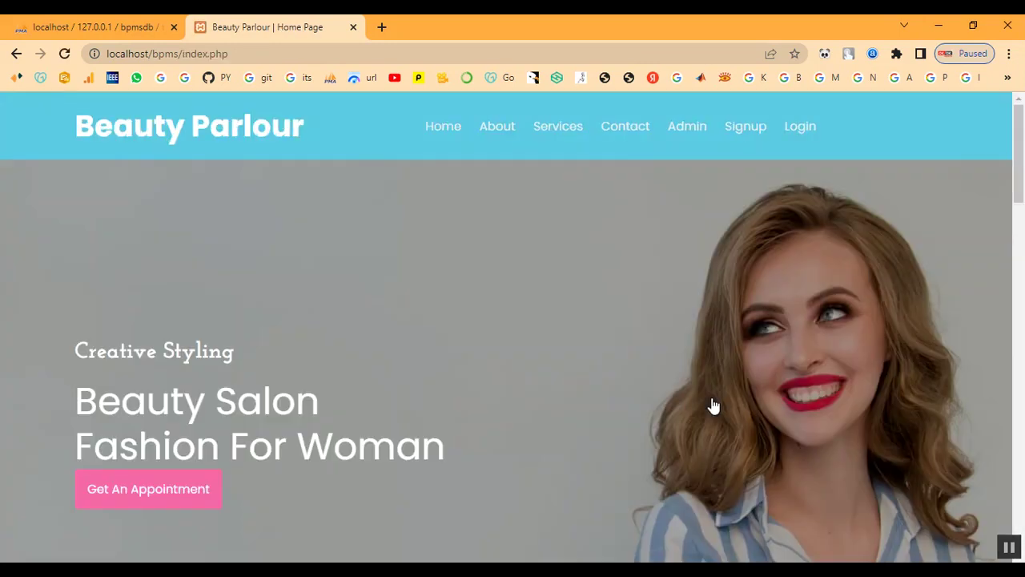
scroll(548, 341, "down", 3)
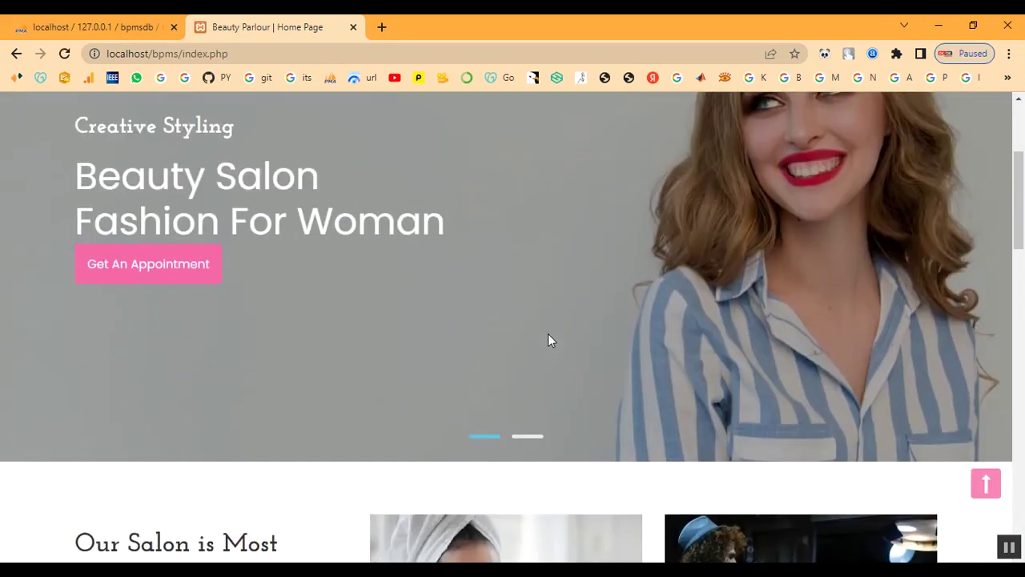
scroll(548, 341, "up", 3)
left_click(557, 128)
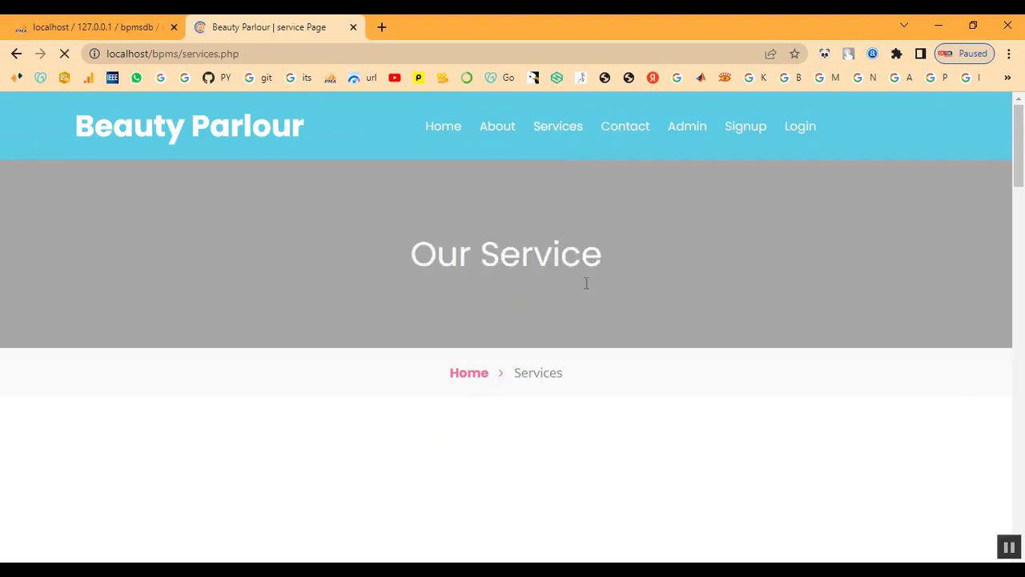
Step: Find the Keratin Treatment card listed at ₹2000 among the public services
scroll(585, 300, "down", 6)
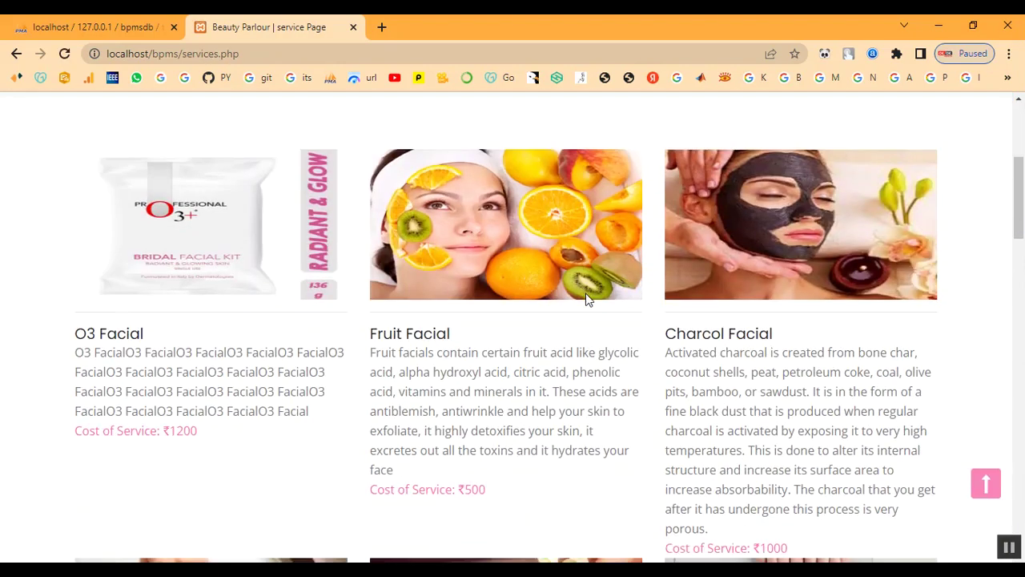
scroll(586, 300, "down", 12)
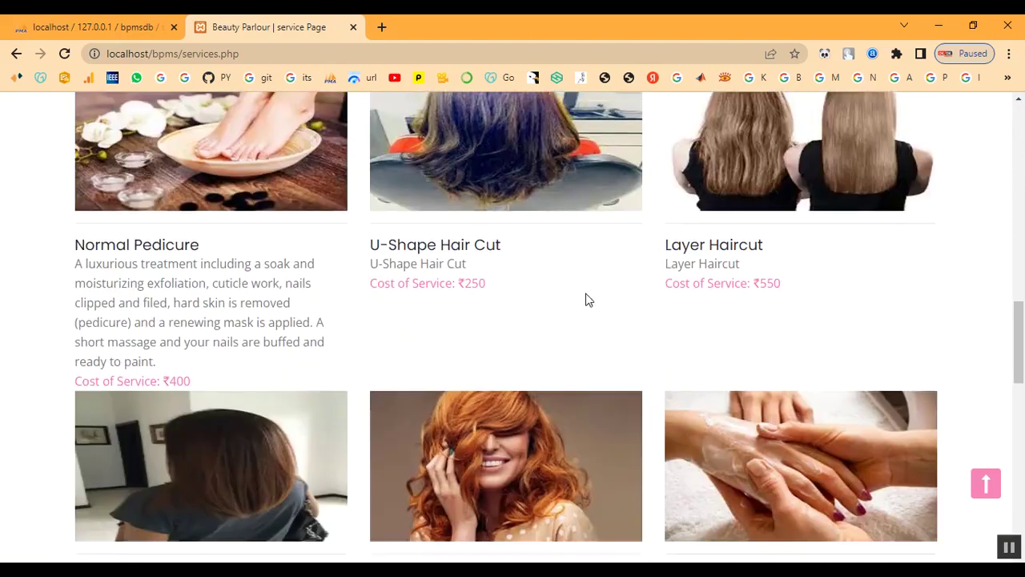
scroll(586, 300, "down", 4)
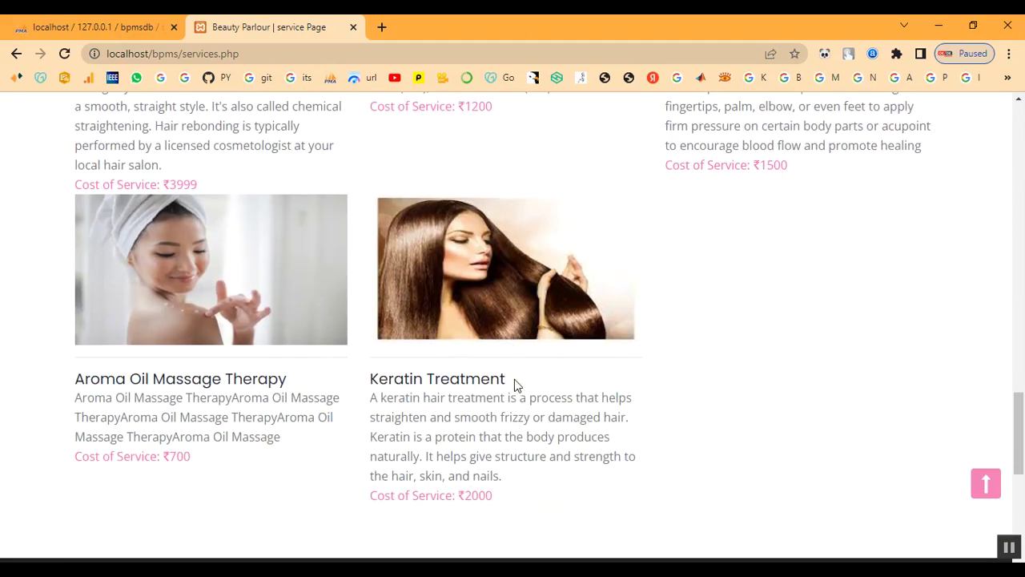
left_click_drag(373, 380, 785, 465)
left_click(787, 465)
Step: Scroll back to the top and open the Signup registration page
scroll(758, 368, "up", 2)
scroll(758, 368, "down", 5)
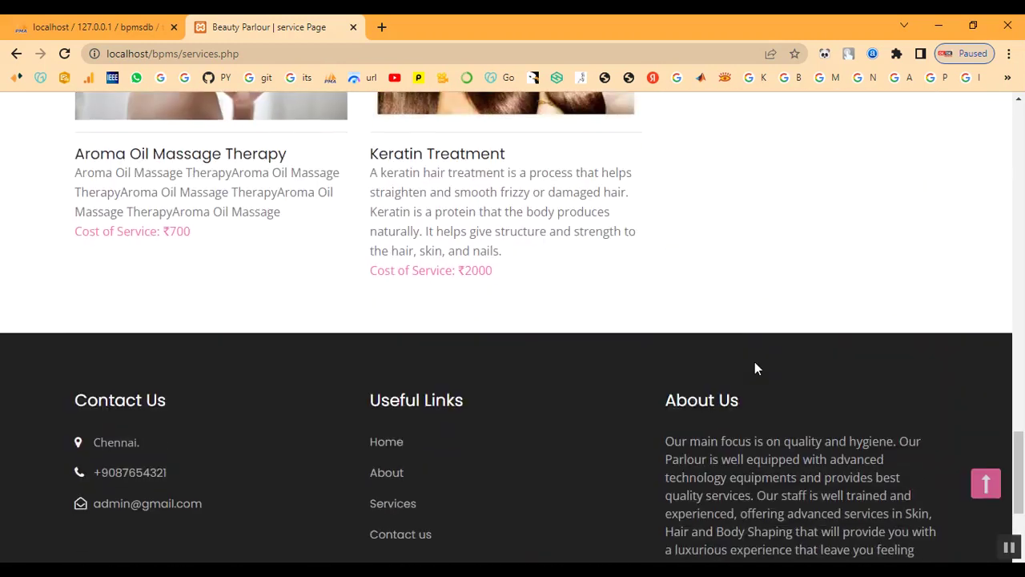
scroll(758, 368, "up", 3)
scroll(758, 368, "up", 15)
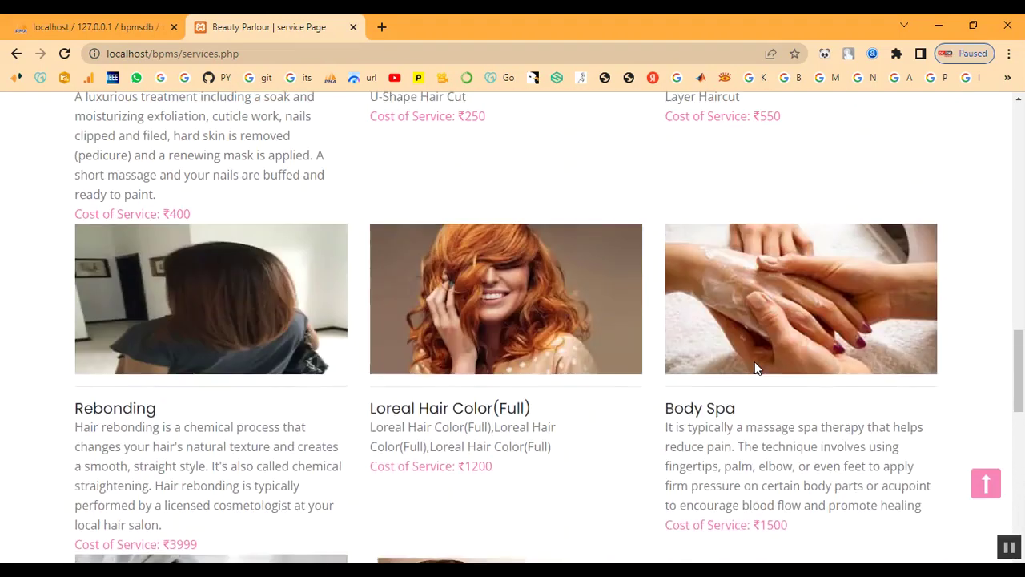
scroll(758, 368, "up", 3)
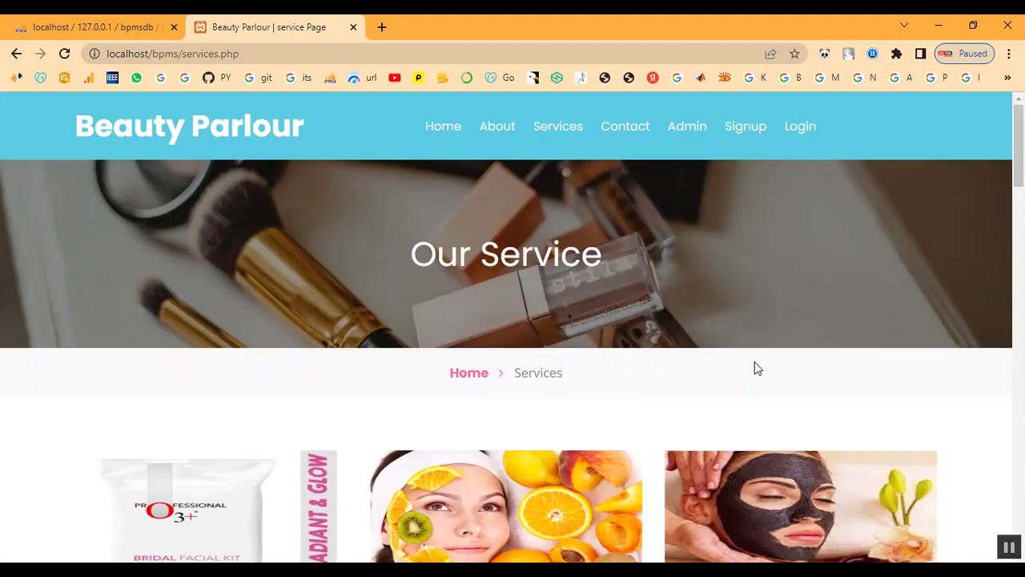
left_click(755, 129)
Step: Fill in the customer's first name, last name, mobile number and e-mail address
scroll(481, 311, "down", 3)
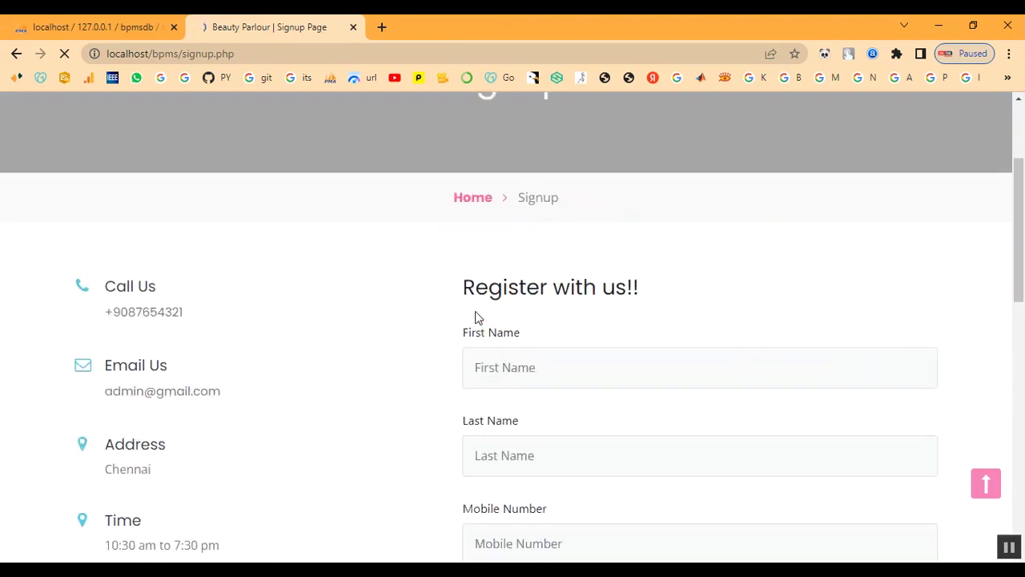
left_click(525, 248)
type("abi")
key("Tab")
type("a")
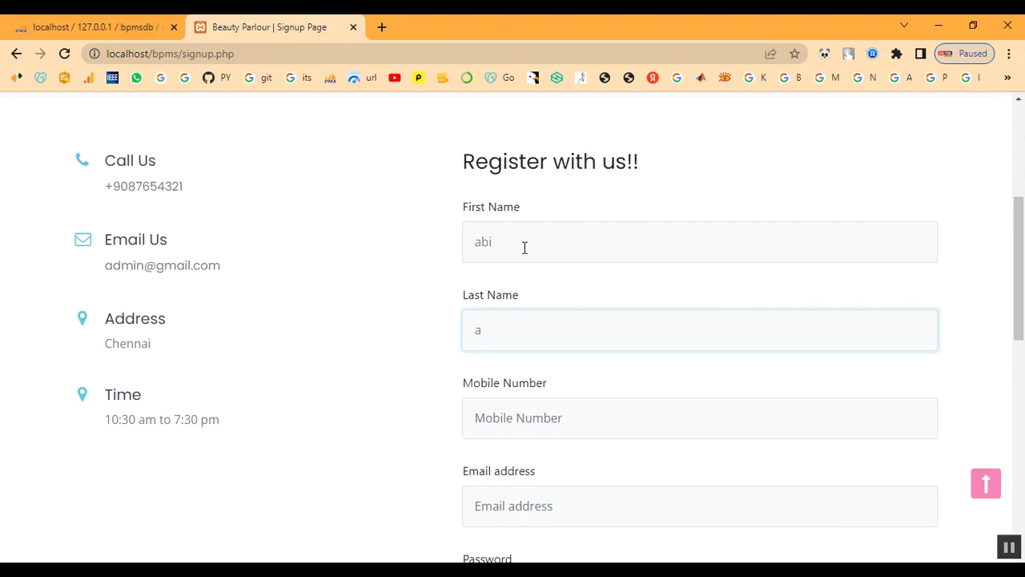
key("Tab")
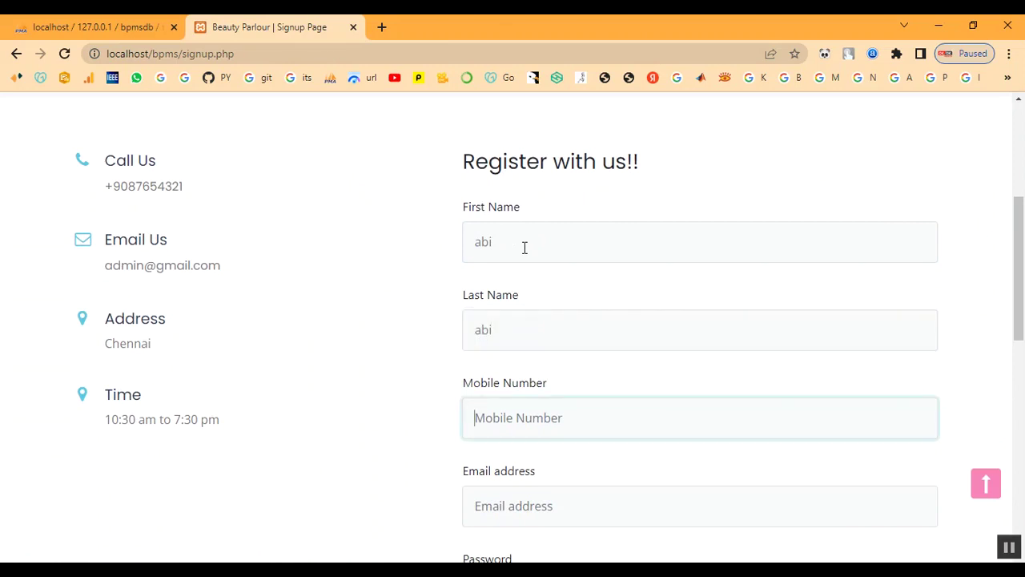
type("7890654321")
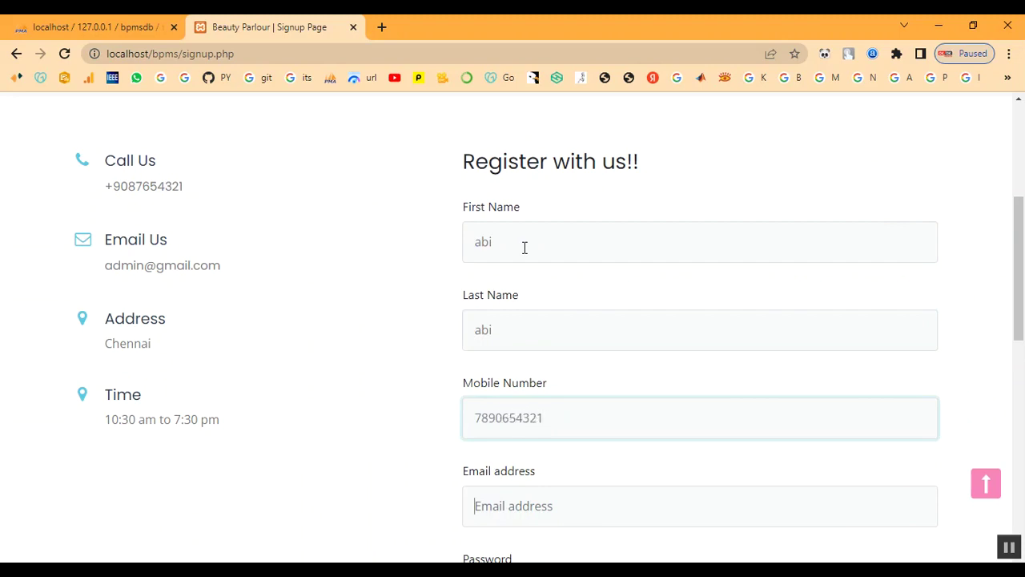
key("Tab")
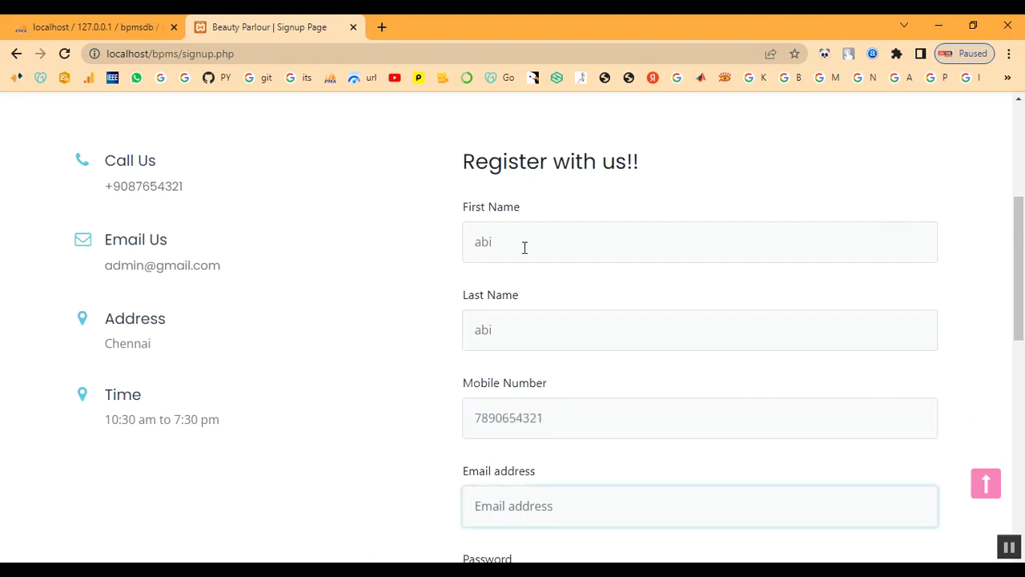
Step: Enter the account password and repeat it, correcting a typo
key("Tab")
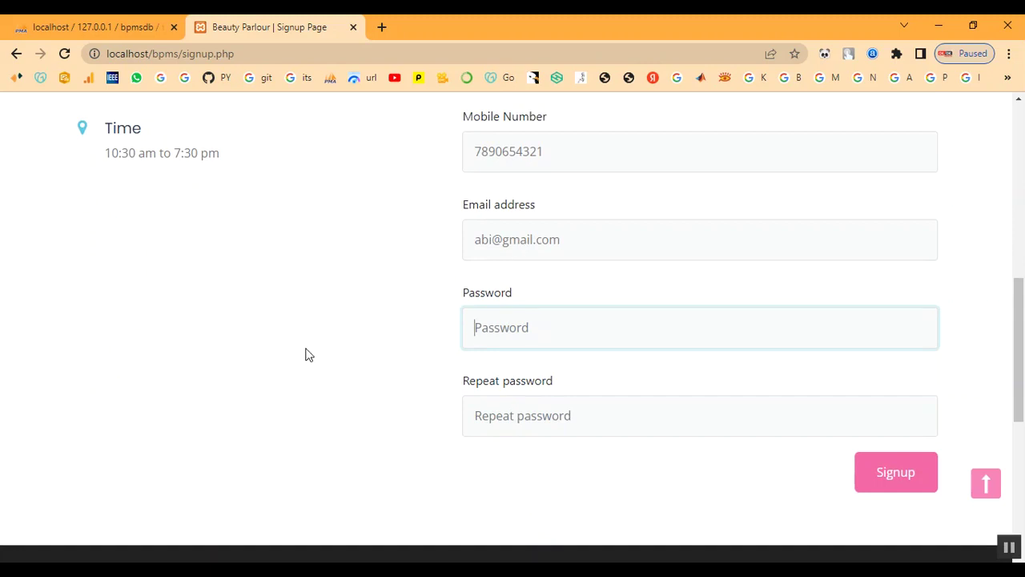
type("12")
key("BackSpace")
key("BackSpace")
key("BackSpace")
key("BackSpace")
type("12")
key("Tab")
type("1")
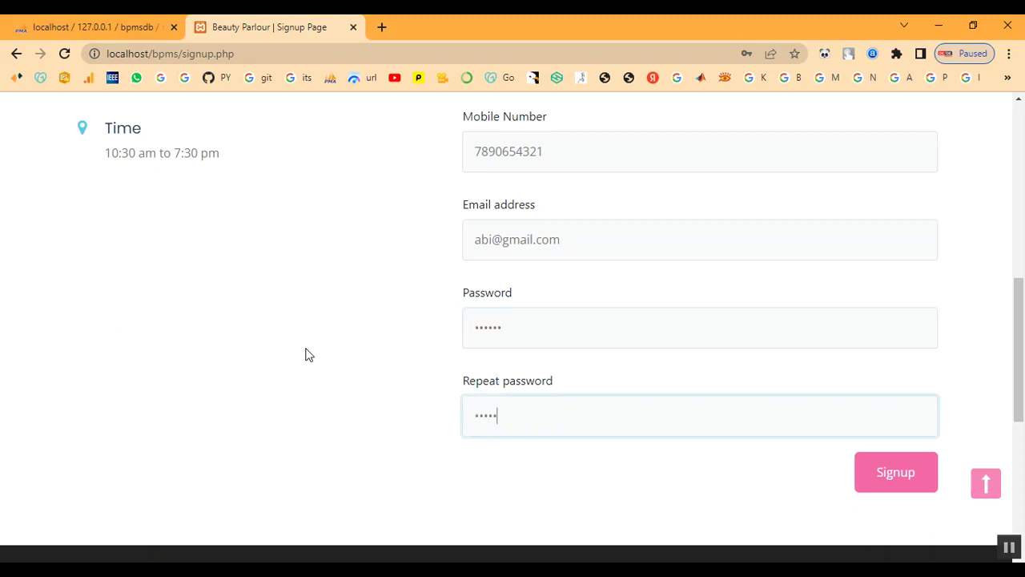
Step: Submit the registration, acknowledge the success message, and go to the Login page
left_click(927, 495)
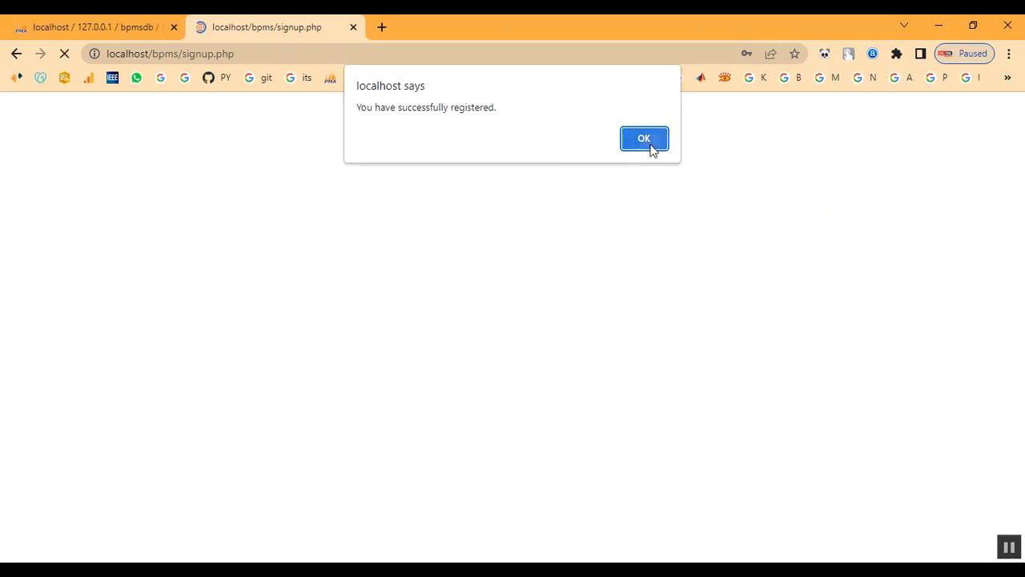
left_click(652, 144)
scroll(649, 291, "down", 1)
scroll(651, 293, "up", 1)
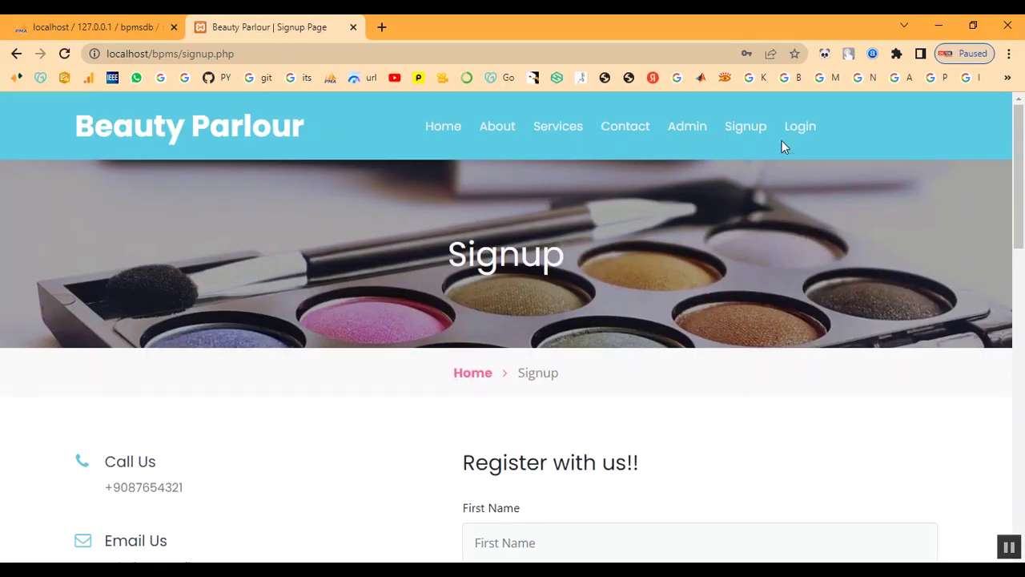
left_click(789, 131)
scroll(583, 325, "down", 1)
Step: Log in with the newly registered customer's e-mail and password
left_click(573, 392)
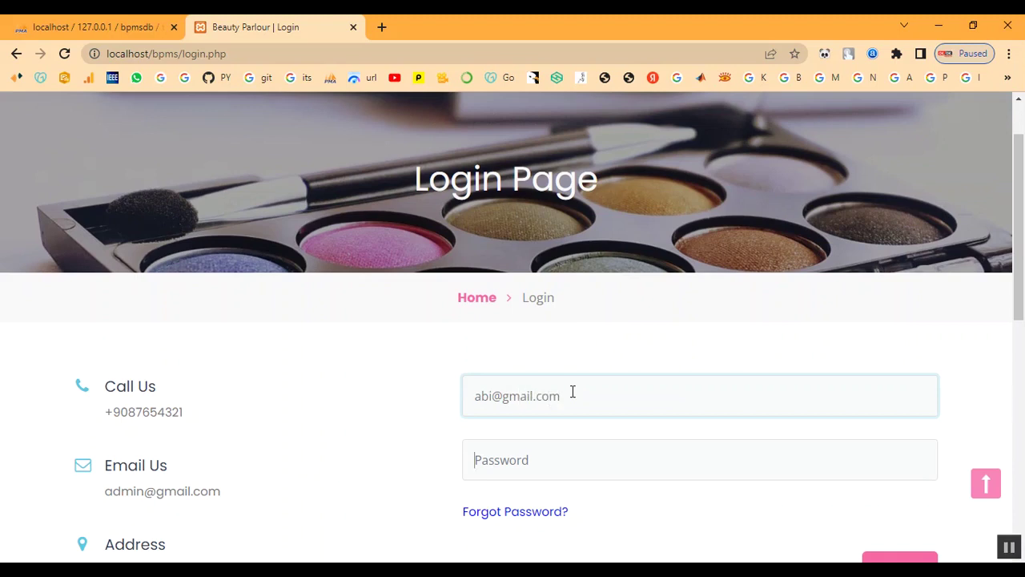
key("Tab")
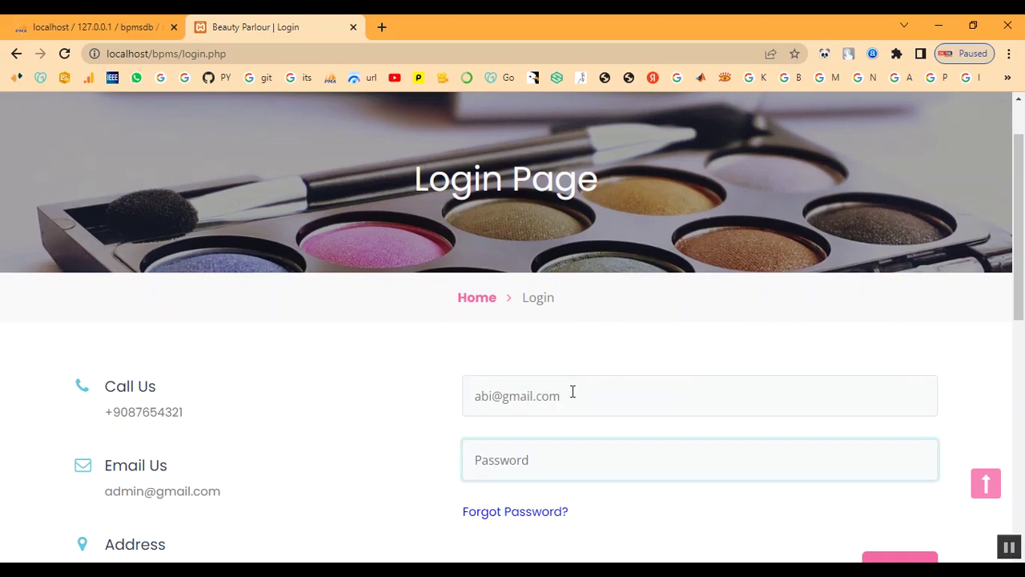
type("123456")
scroll(641, 424, "down", 2)
left_click(889, 435)
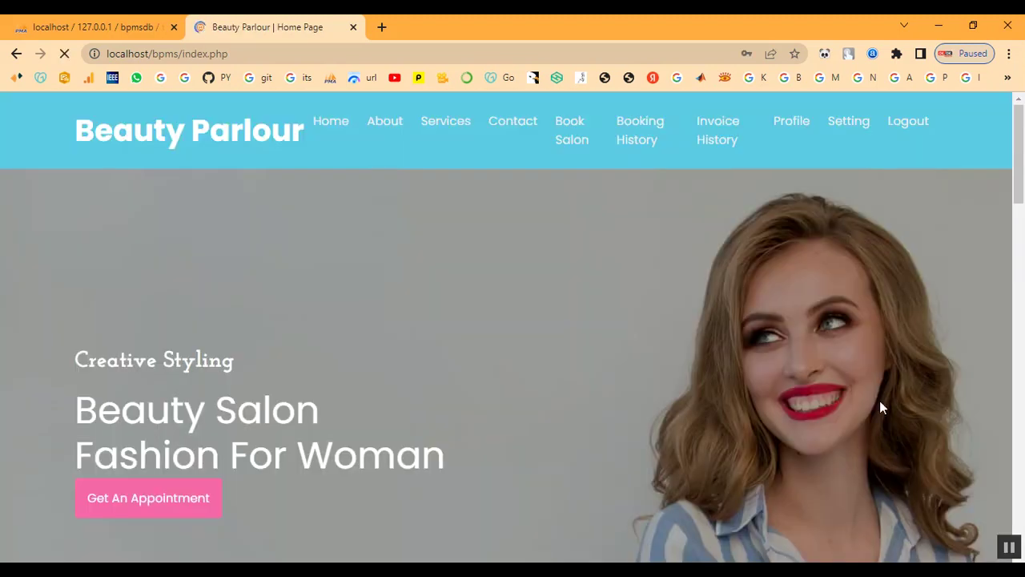
Step: Browse the Our Service page with its priced service listings
left_click(432, 128)
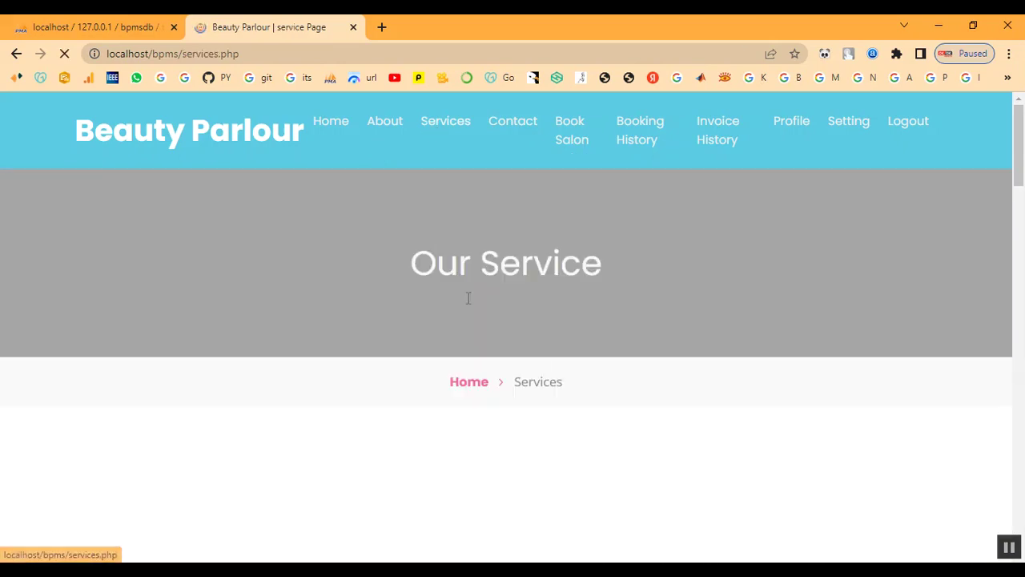
scroll(538, 393, "down", 8)
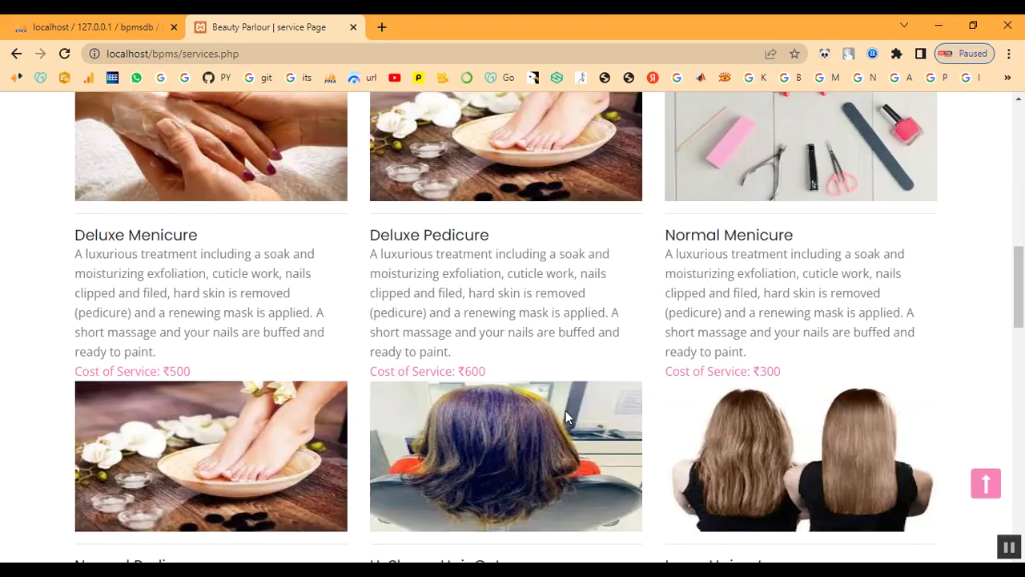
scroll(566, 417, "down", 11)
scroll(453, 481, "up", 4)
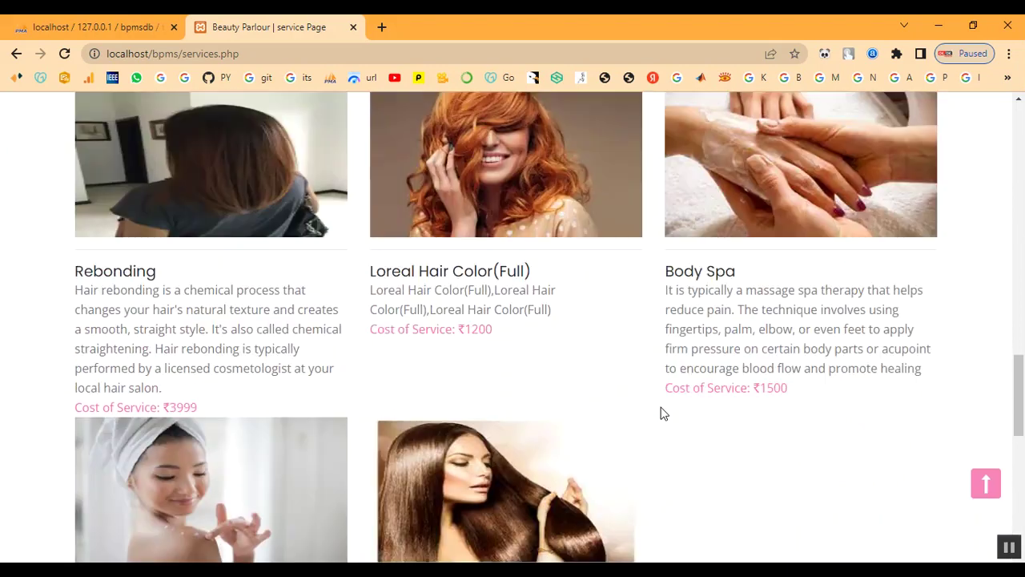
scroll(662, 412, "up", 15)
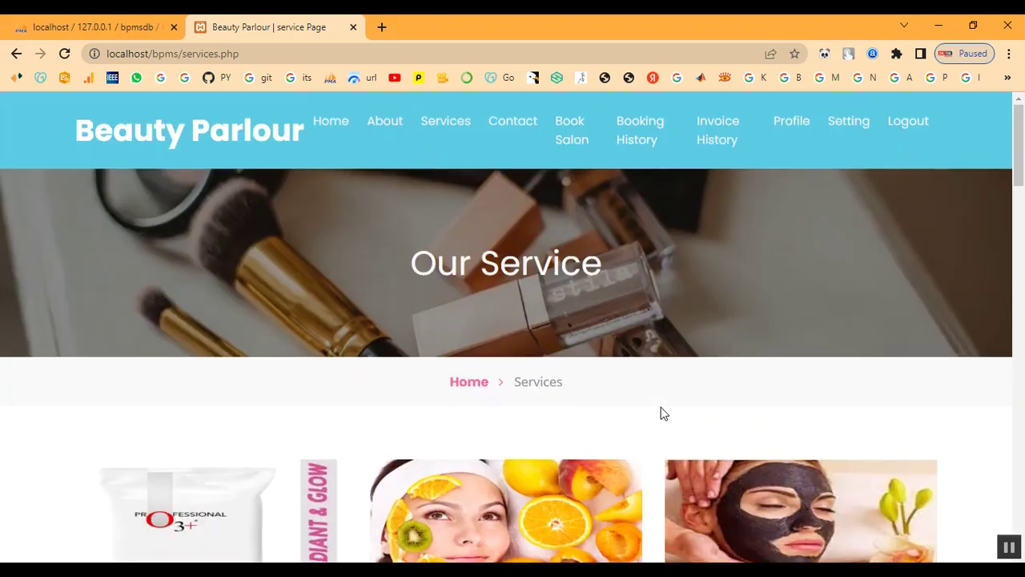
Step: Open the appointment booking page and set the appointment date to 02/10/2023
left_click(566, 138)
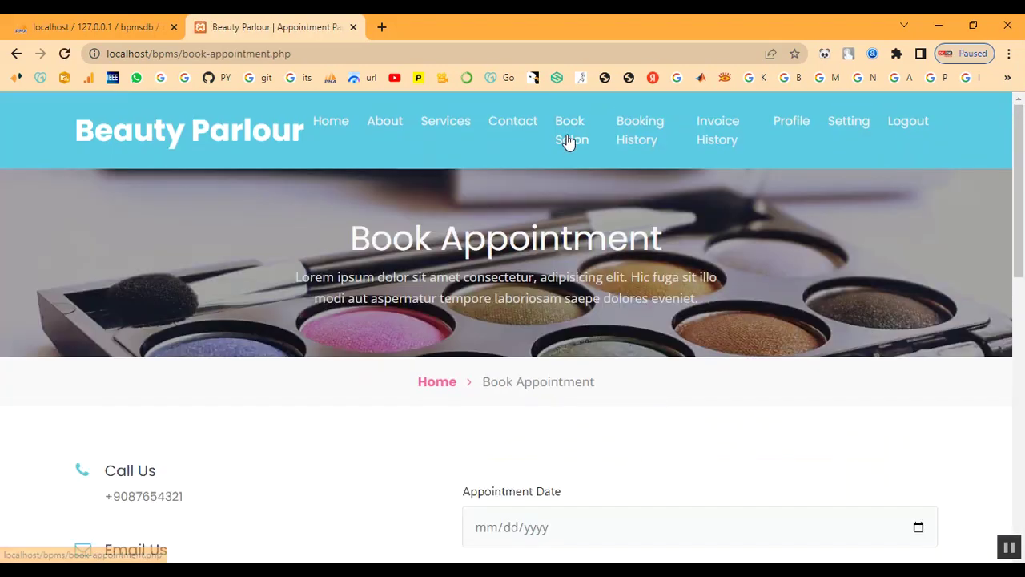
scroll(580, 364, "down", 1)
scroll(580, 364, "down", 3)
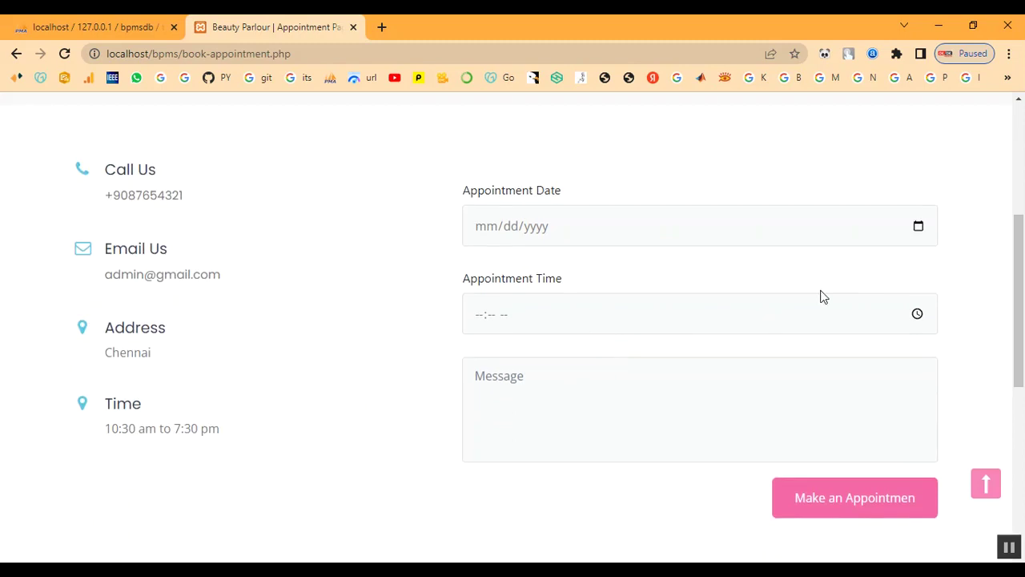
left_click(918, 227)
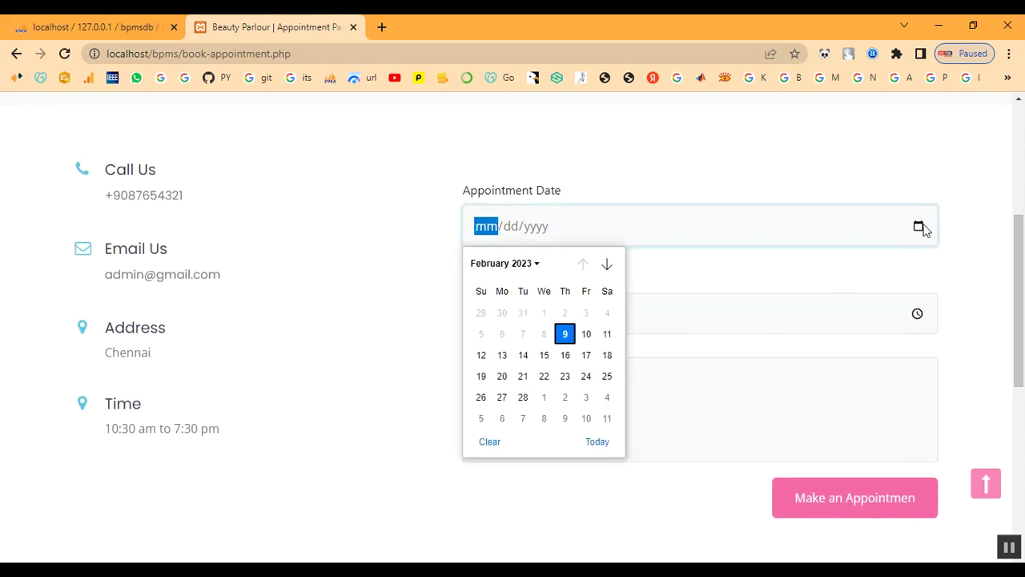
left_click(585, 337)
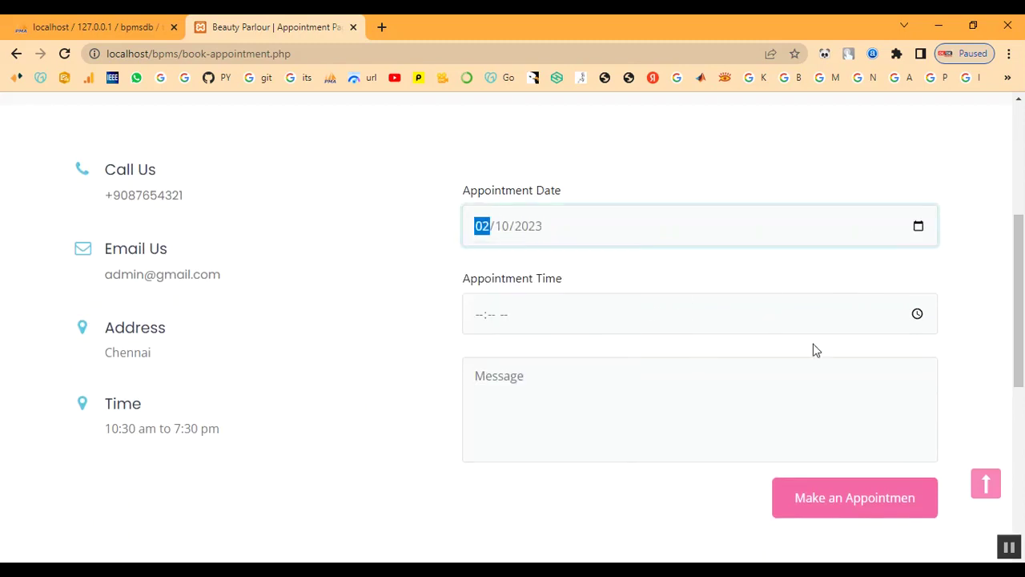
Step: Set the appointment time to 10:00 AM in the time picker
left_click(915, 314)
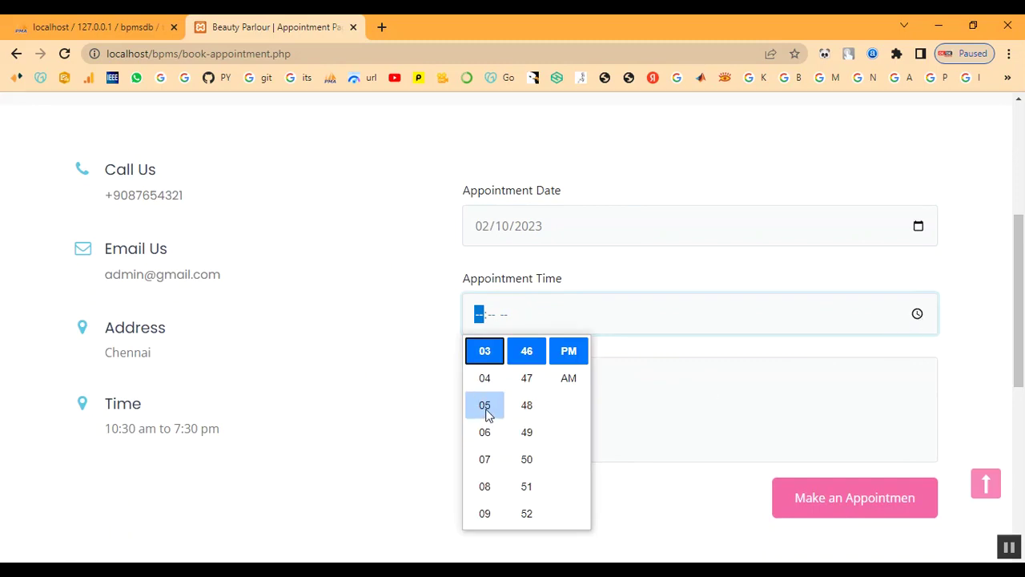
scroll(486, 412, "up", 2)
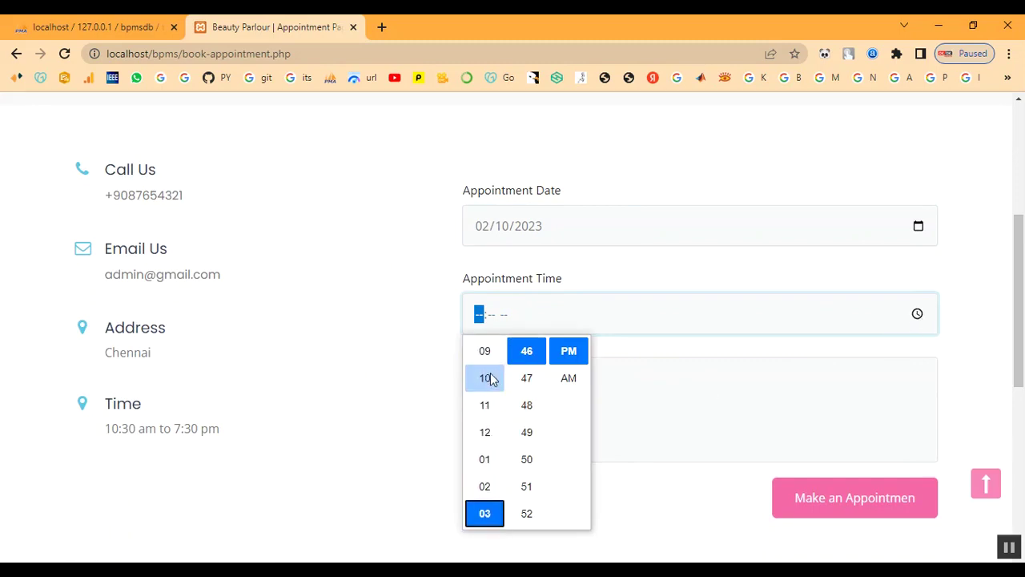
left_click(491, 380)
scroll(521, 397, "up", 7)
scroll(526, 405, "up", 6)
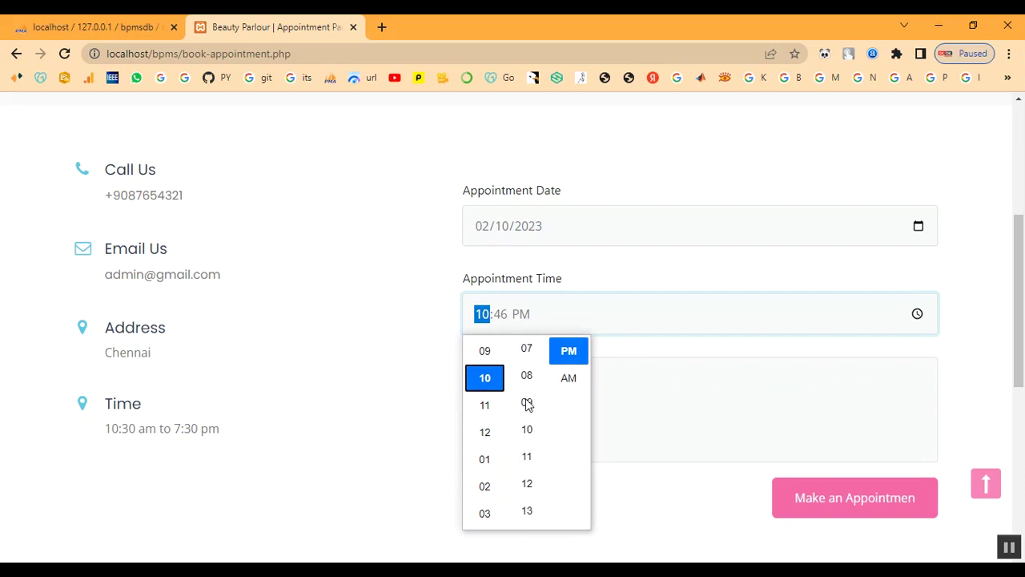
scroll(528, 403, "up", 2)
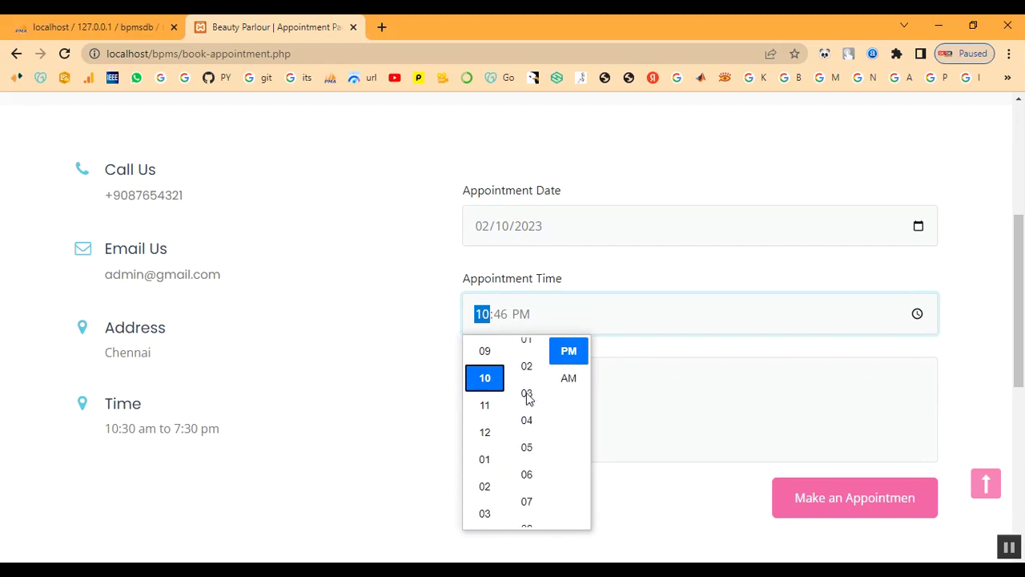
scroll(526, 397, "up", 6)
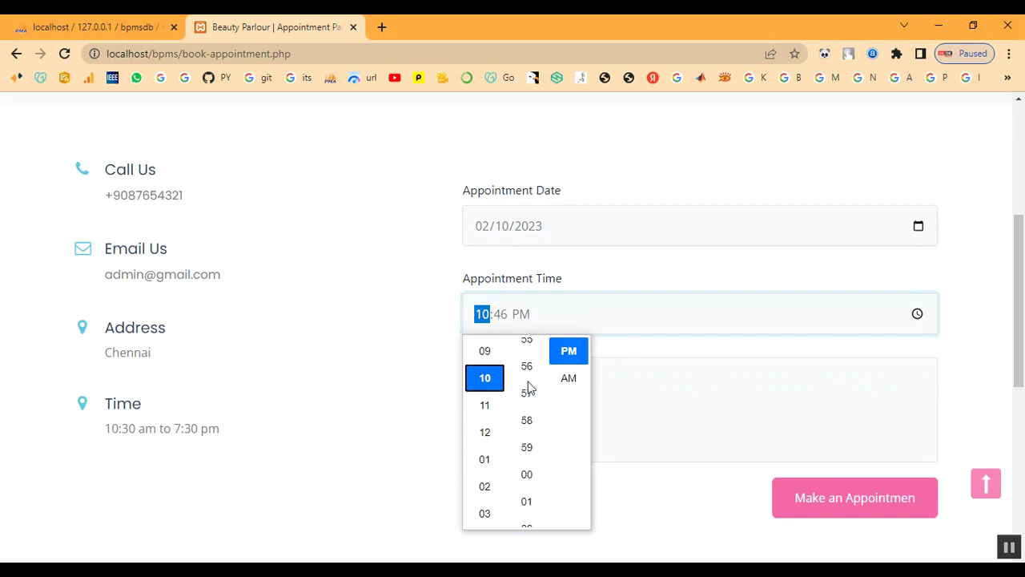
left_click(582, 377)
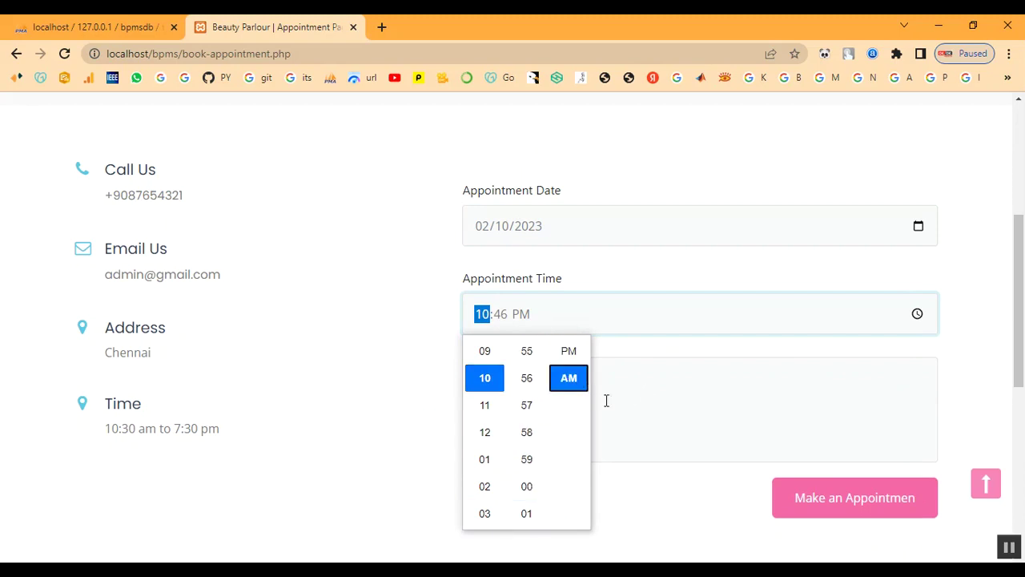
scroll(531, 458, "down", 3)
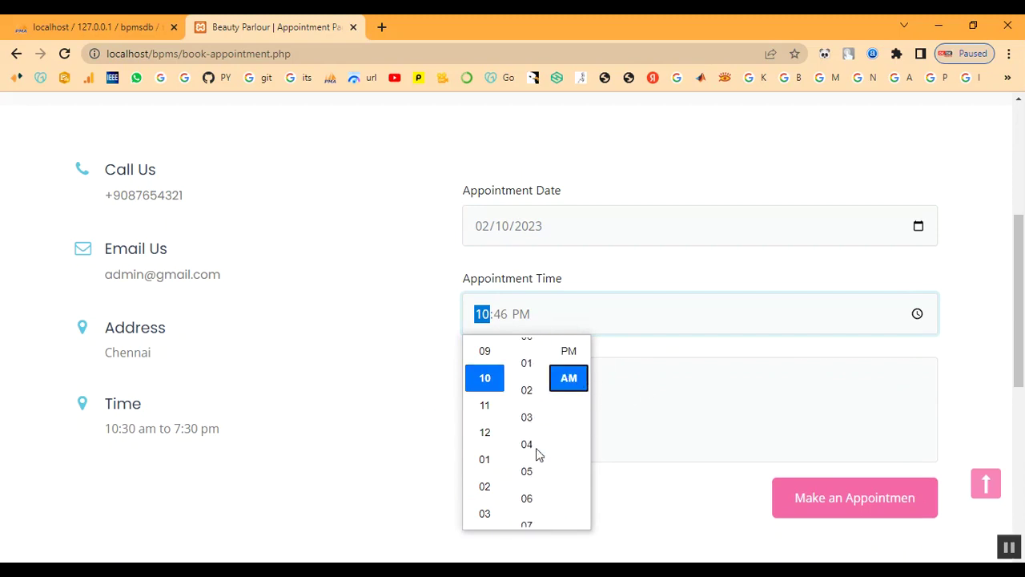
left_click(532, 357)
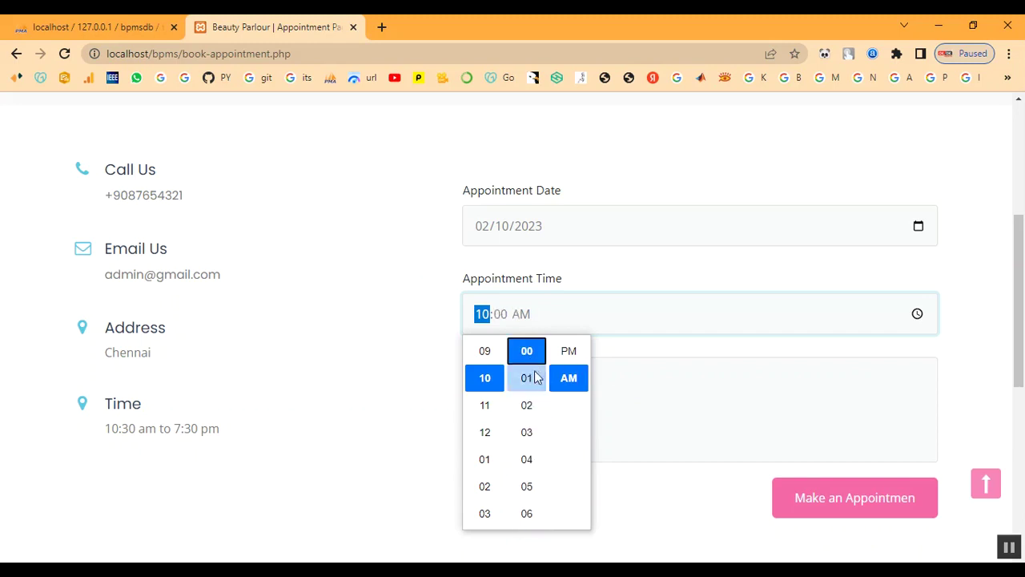
left_click(696, 354)
Step: Enter the message 'Keratin Treatment' and submit the appointment booking
left_click(558, 408)
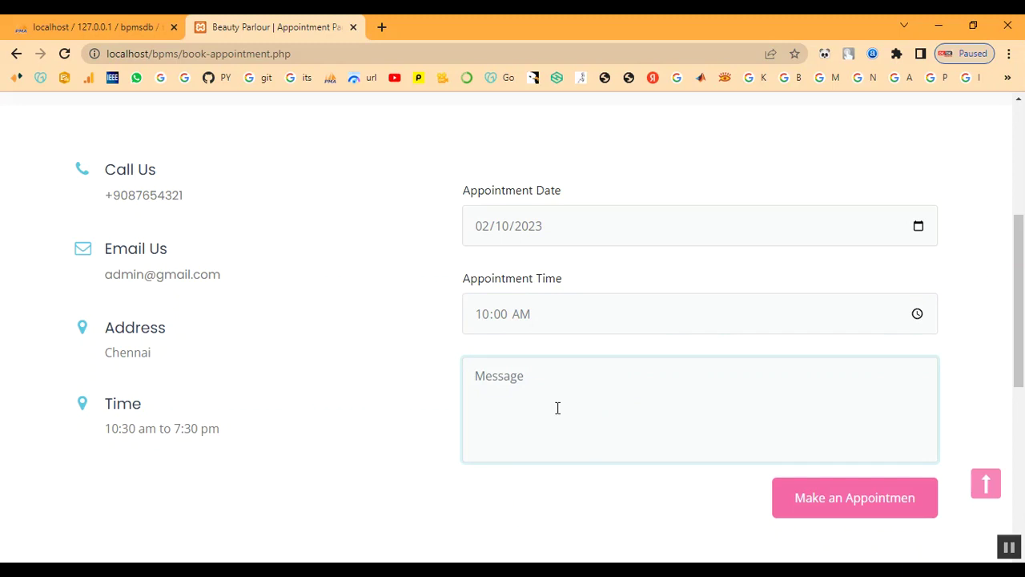
type("I")
key("BackSpace")
type("Keratin Tre")
type("atment")
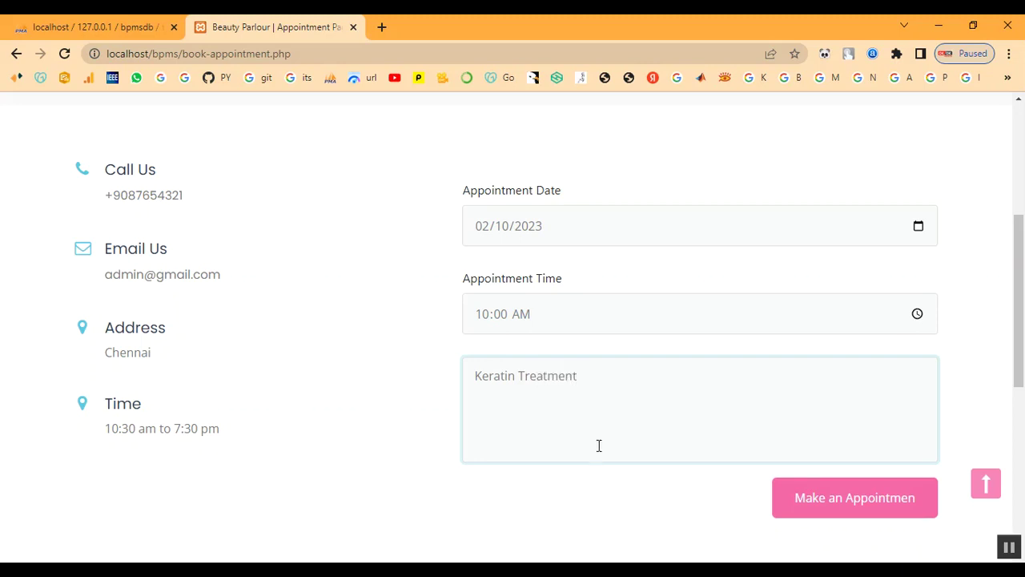
left_click(805, 497)
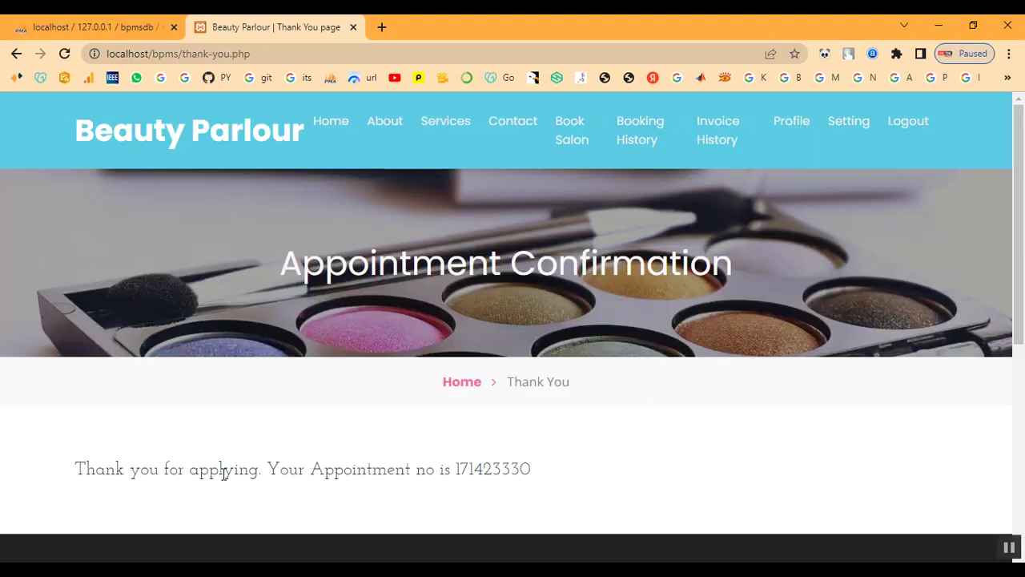
Step: Copy the new appointment number from the confirmation message
left_click_drag(455, 469, 533, 470)
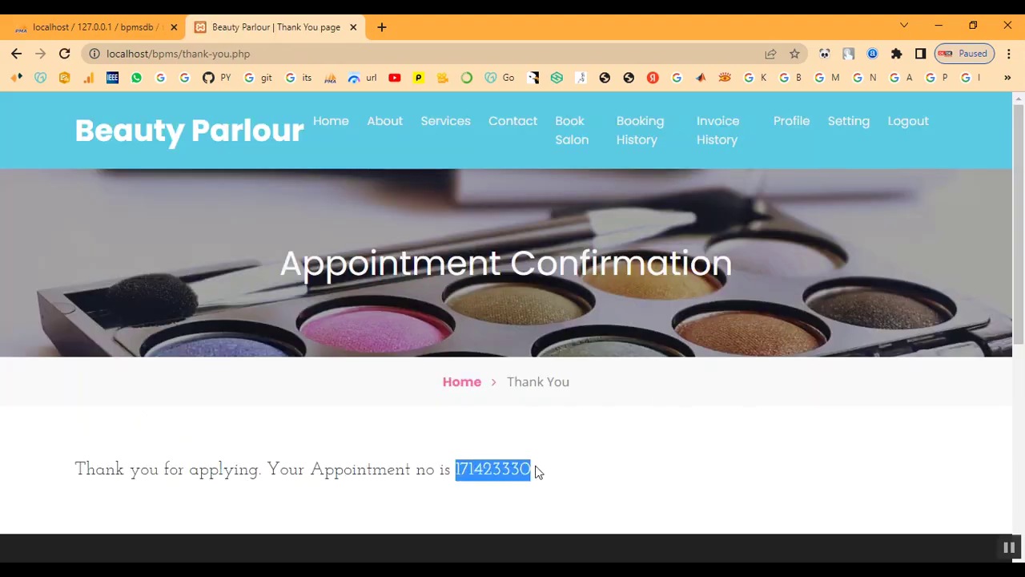
right_click(489, 472)
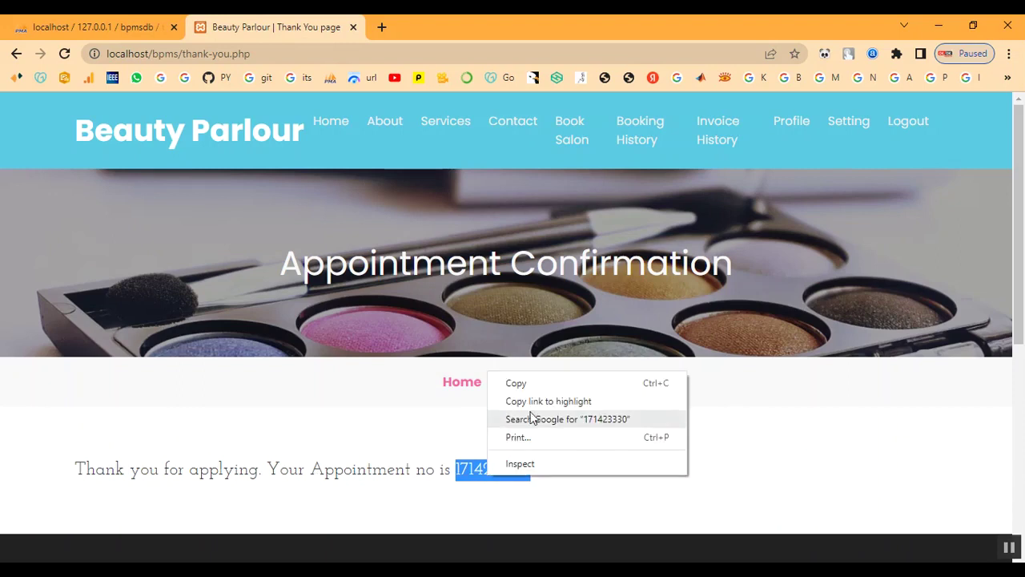
left_click(535, 385)
left_click_drag(76, 469, 626, 481)
left_click(626, 480)
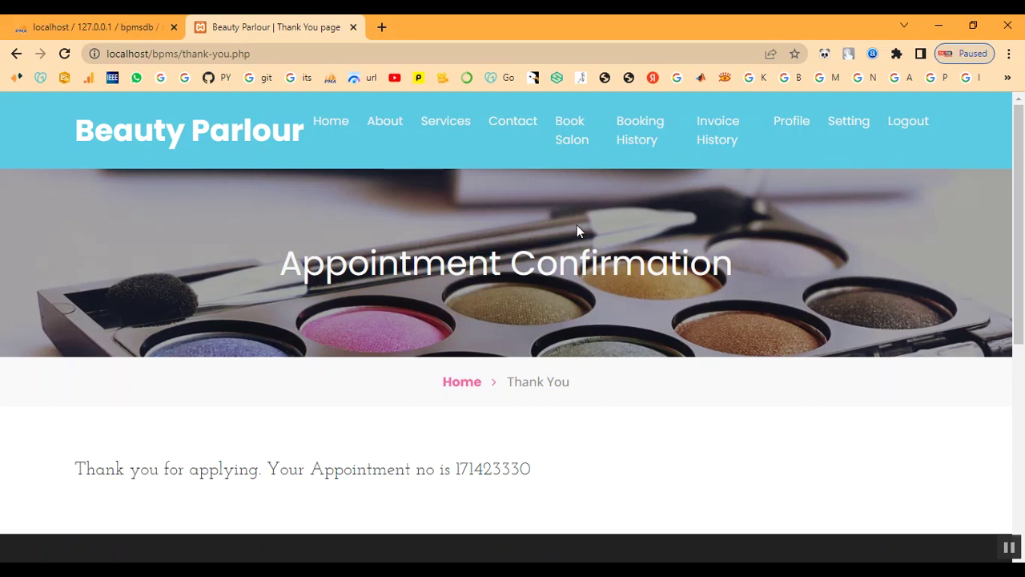
Step: Check in Booking History that the new appointment's status is Not Updated Yet
left_click(647, 137)
scroll(705, 425, "down", 3)
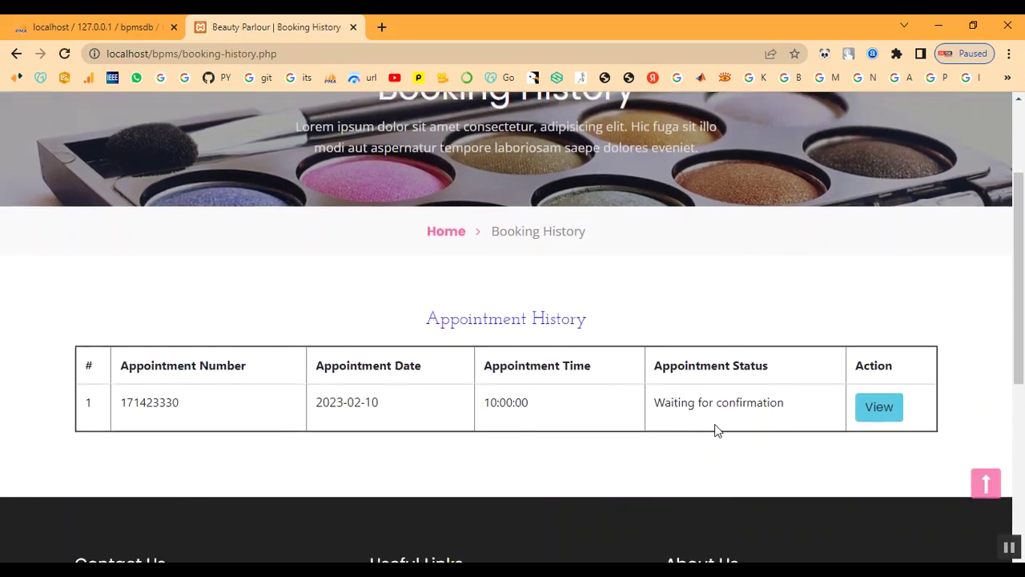
left_click(888, 335)
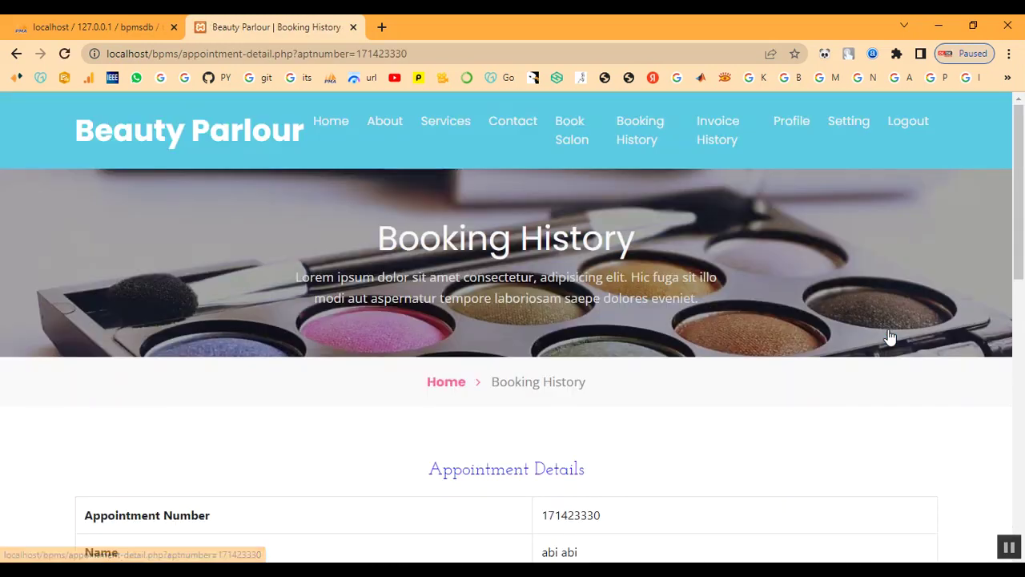
scroll(745, 394, "down", 4)
left_click_drag(550, 473, 712, 487)
scroll(713, 487, "up", 4)
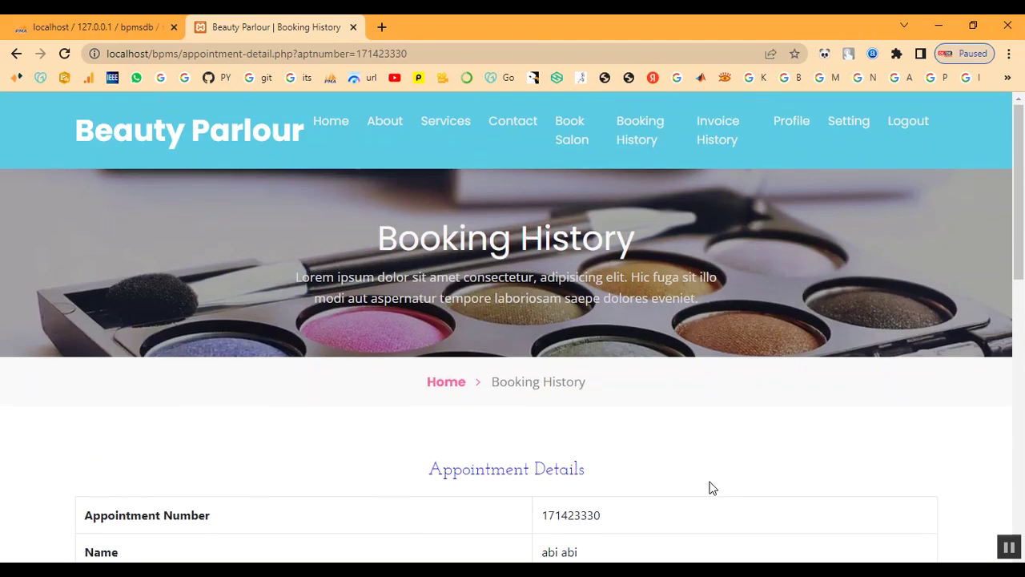
left_click(641, 151)
Step: Review the empty Invoice History and the customer's profile page
left_click(732, 135)
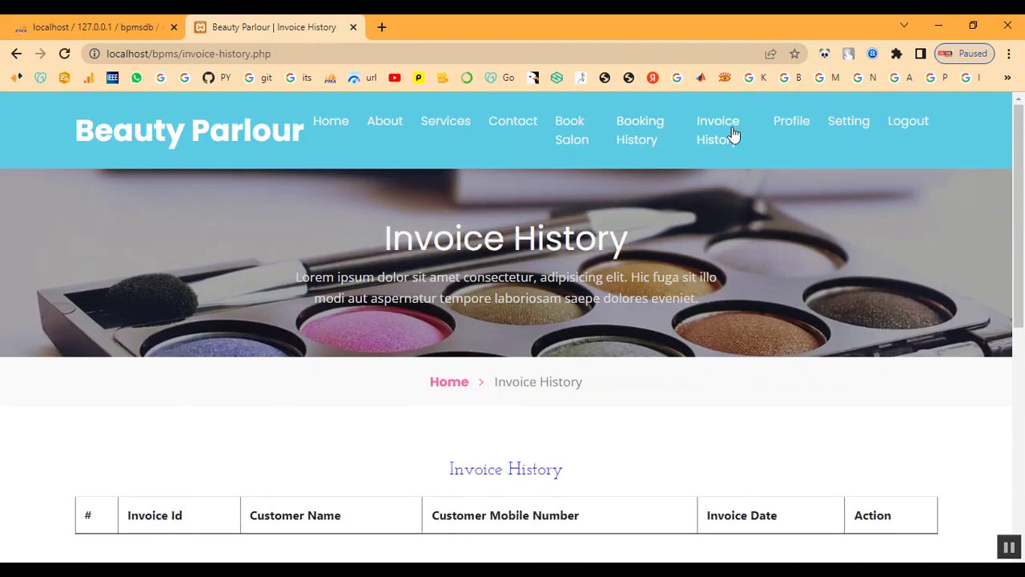
scroll(731, 278, "down", 3)
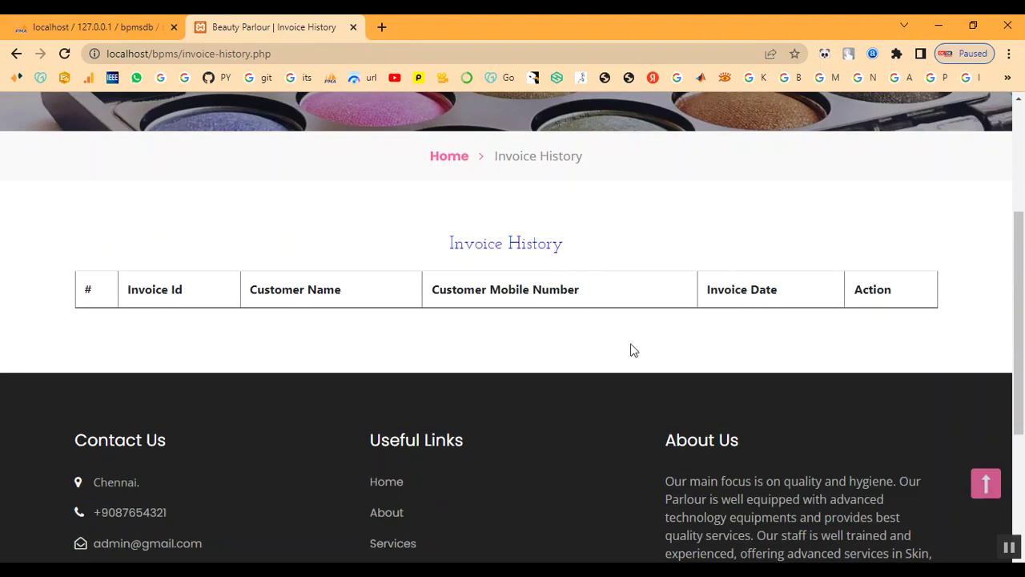
scroll(682, 355, "up", 3)
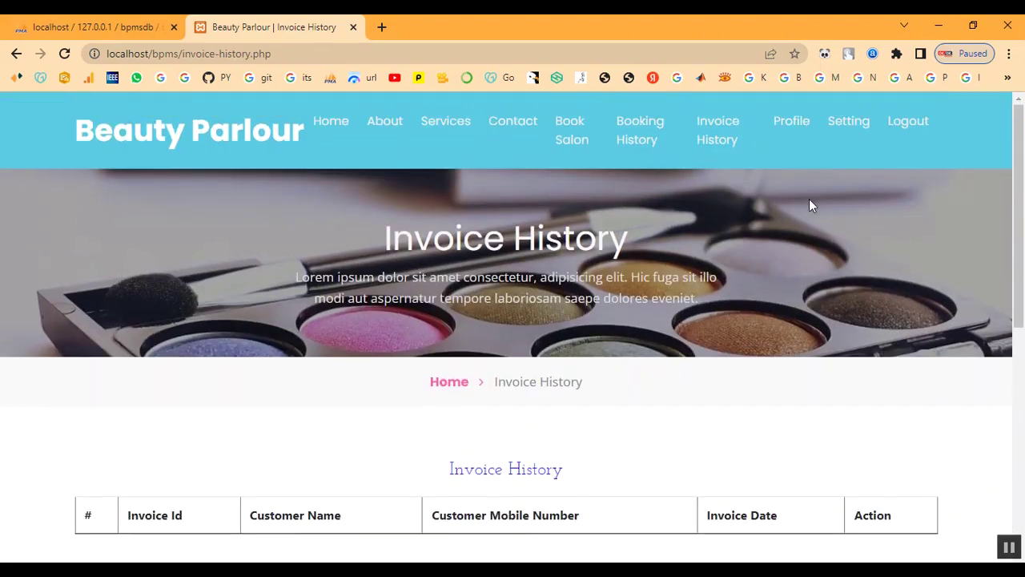
left_click(789, 124)
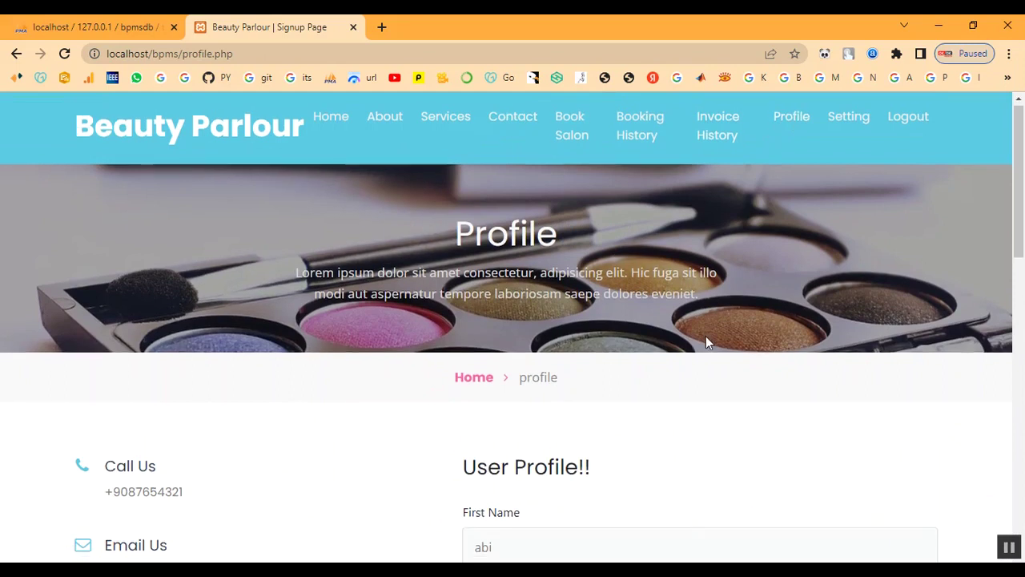
scroll(705, 338, "down", 8)
scroll(695, 346, "up", 10)
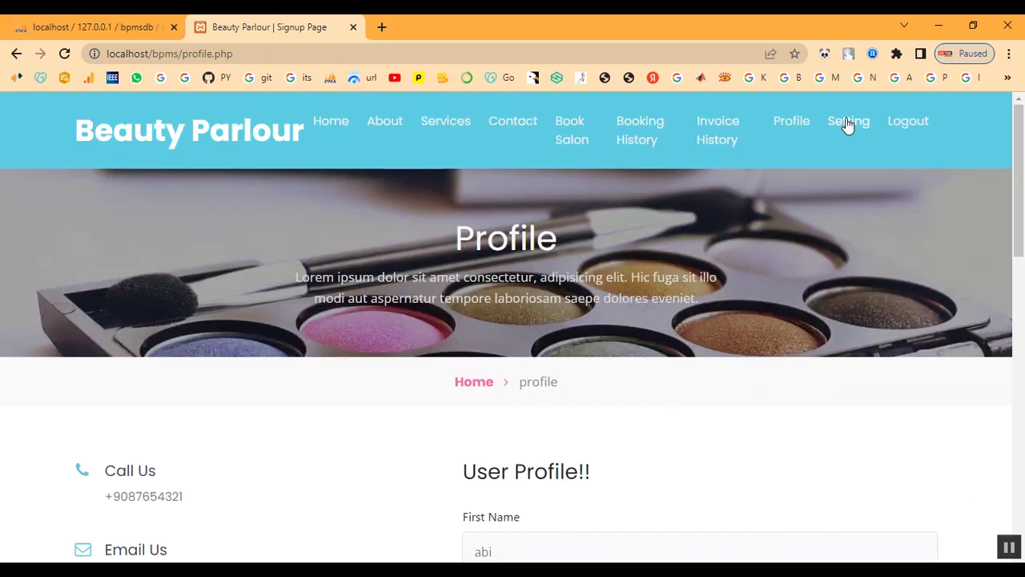
Step: Look over the password settings page, then log out of the customer account
left_click(848, 126)
scroll(799, 267, "down", 4)
scroll(799, 273, "up", 5)
left_click(920, 127)
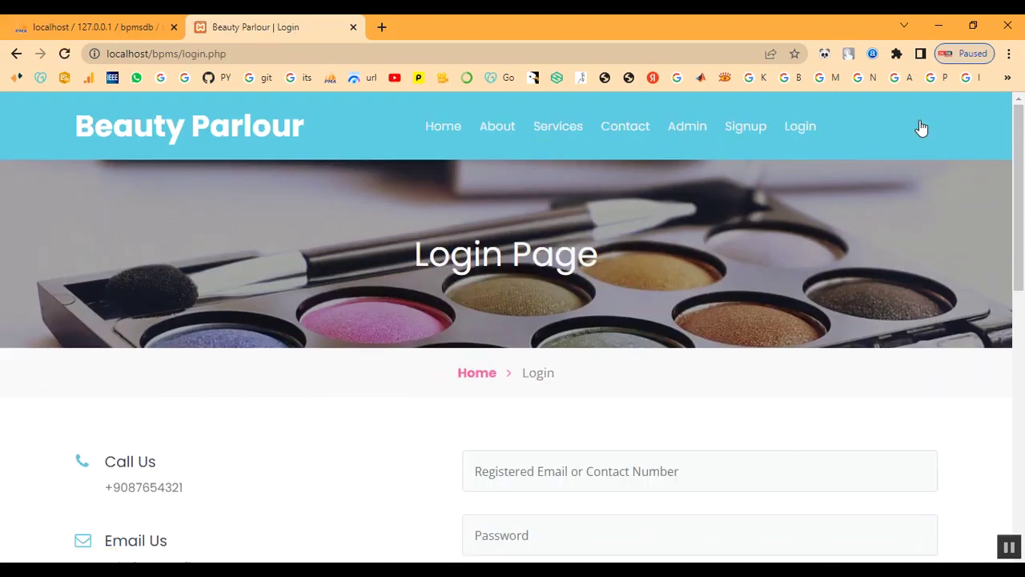
Step: Sign in to the admin panel with the admin username and password
left_click(474, 375)
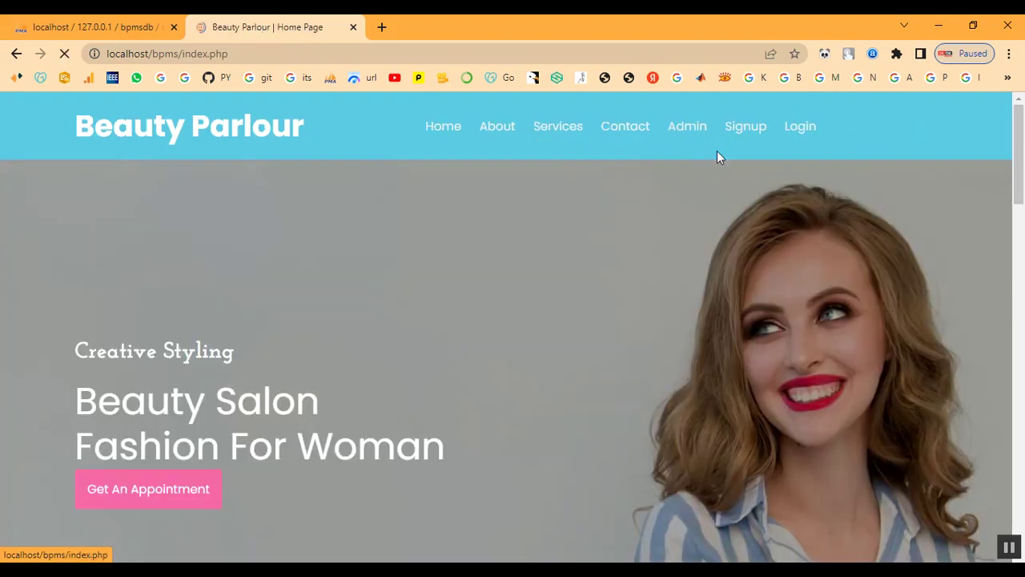
left_click(685, 128)
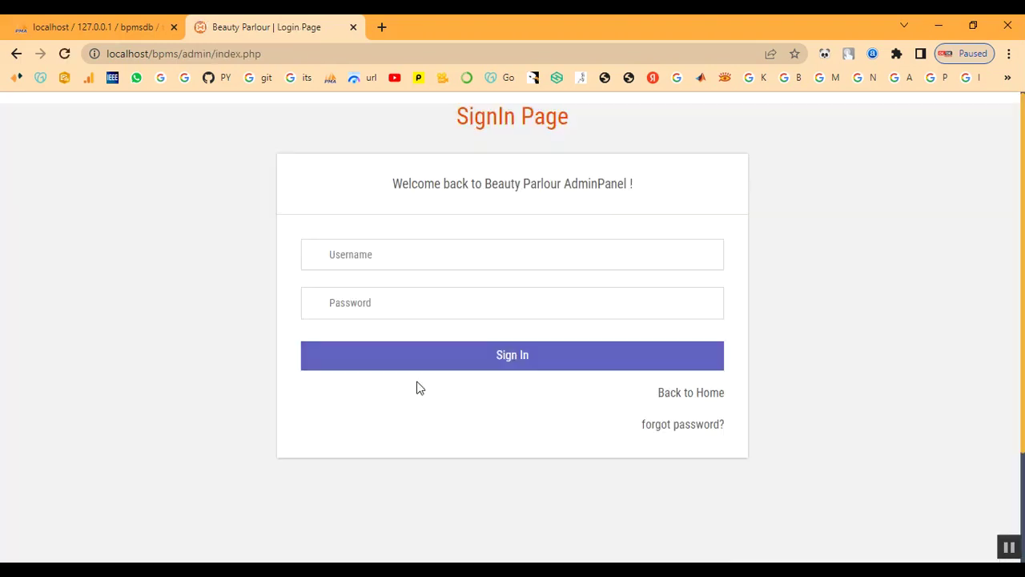
left_click(408, 262)
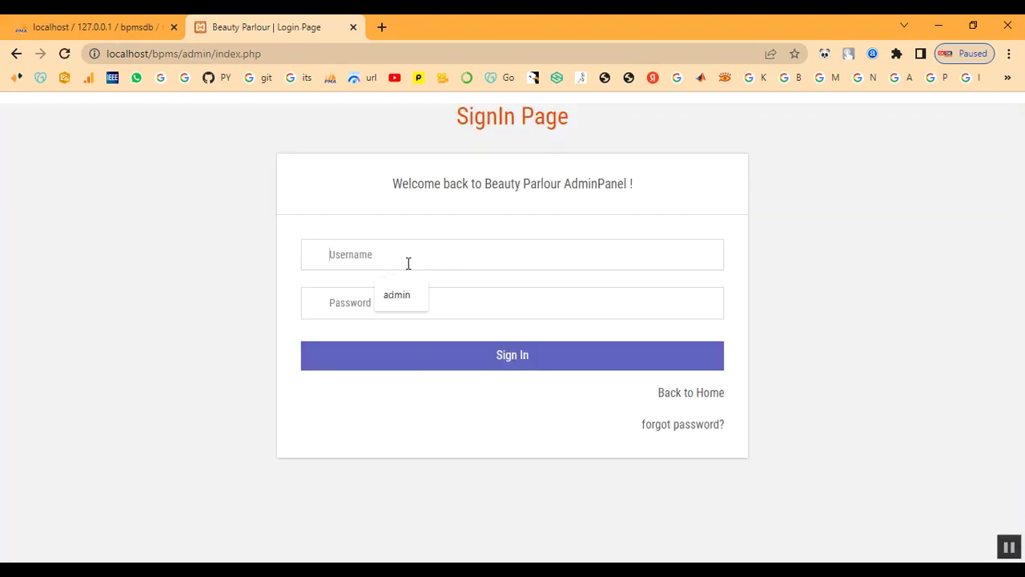
type("admin")
key("Tab")
type("Te")
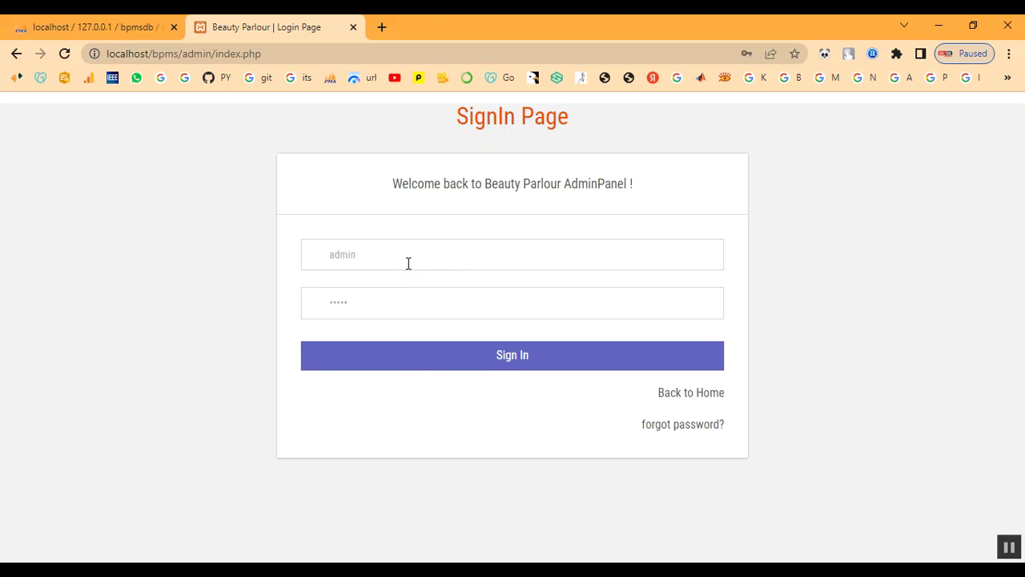
left_click(424, 355)
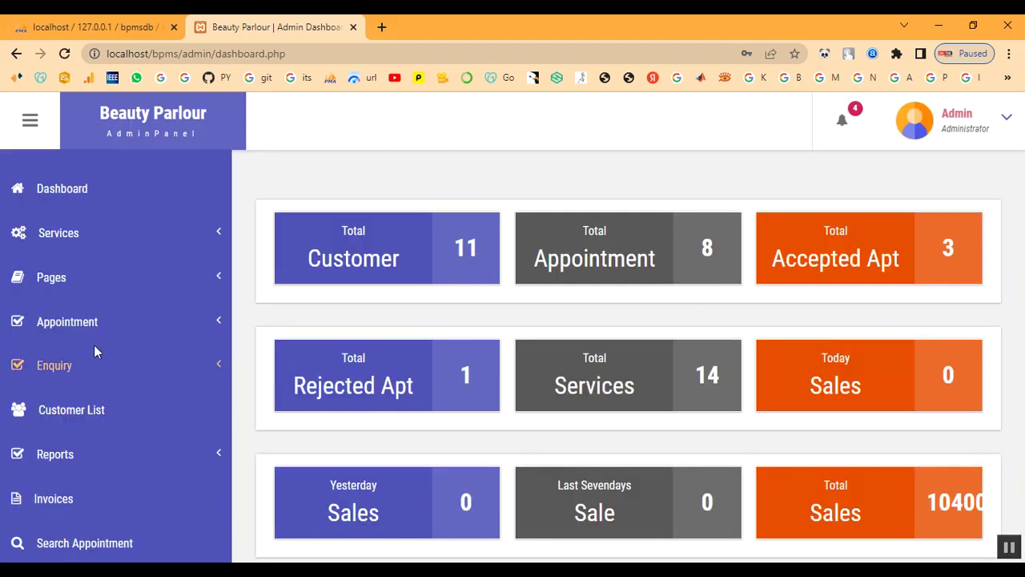
Step: Open the new appointment's details from All Appointment and the notifications list
left_click(80, 324)
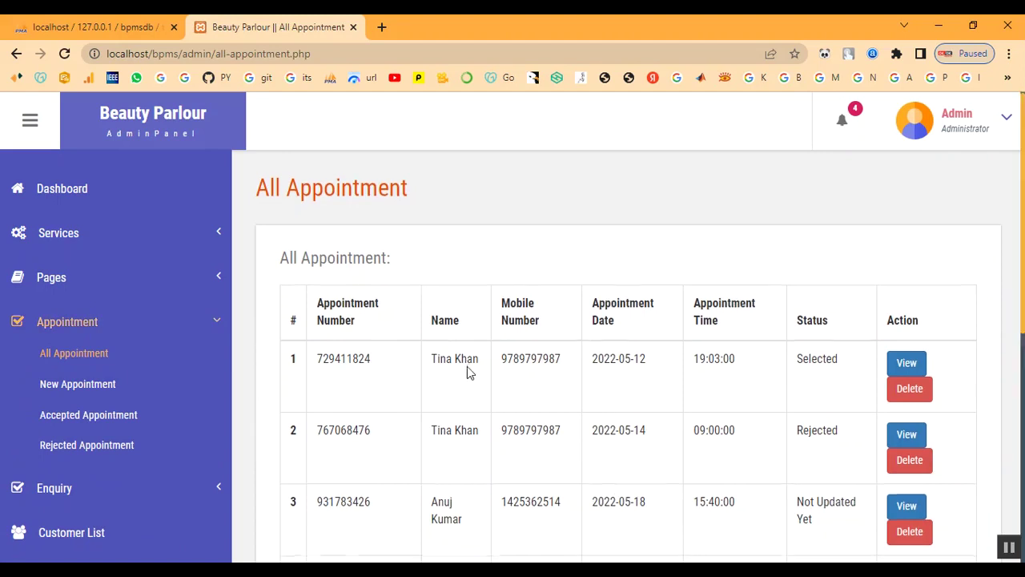
scroll(508, 457, "down", 3)
scroll(508, 456, "down", 3)
left_click_drag(432, 418, 838, 441)
left_click(831, 437)
left_click(912, 423)
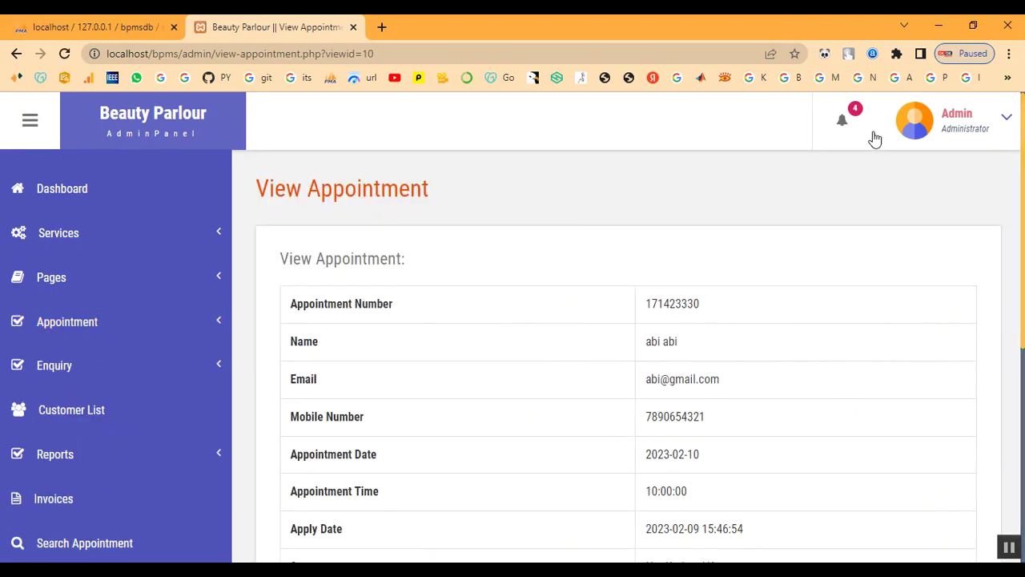
left_click(843, 122)
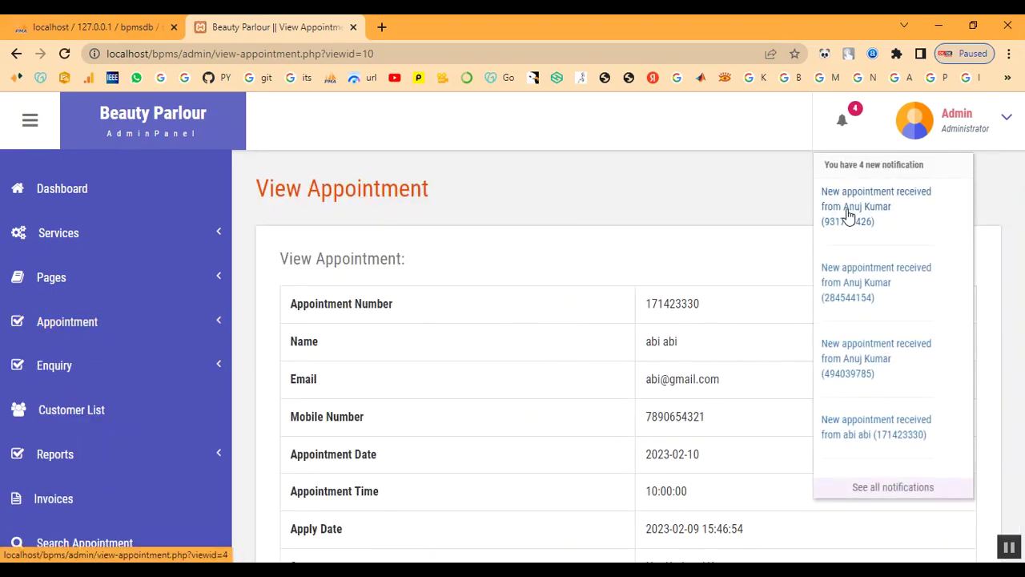
left_click(840, 433)
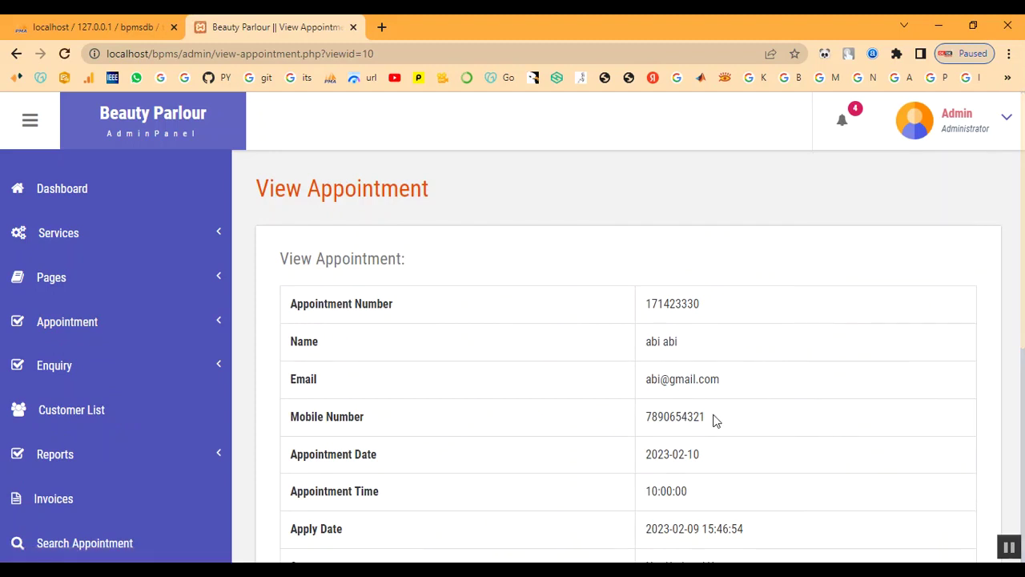
scroll(841, 353, "down", 3)
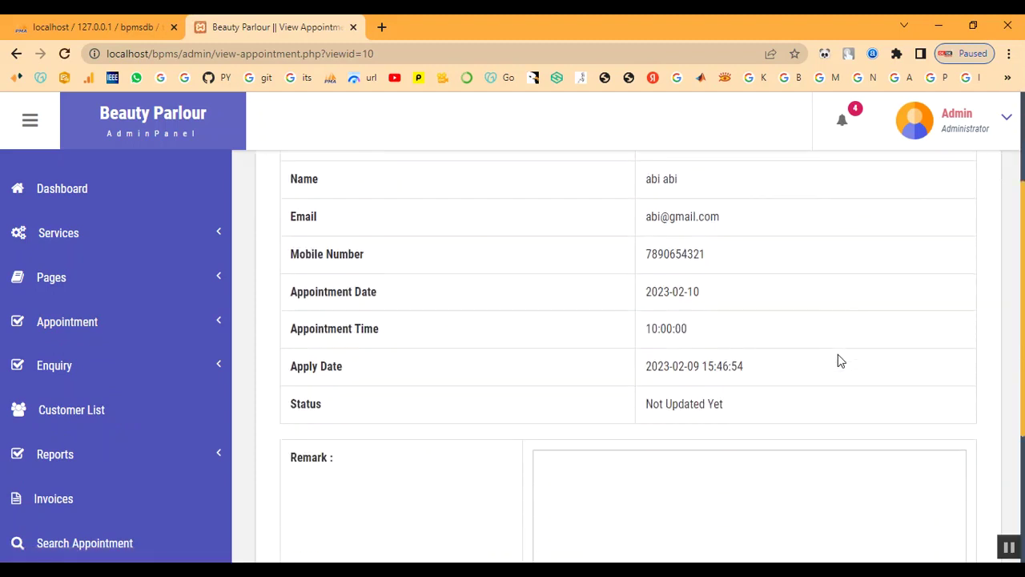
scroll(724, 375, "up", 2)
scroll(724, 373, "down", 3)
Step: Add remark 'Your Appointment has been Booked', set status Selected, and submit
left_click(717, 397)
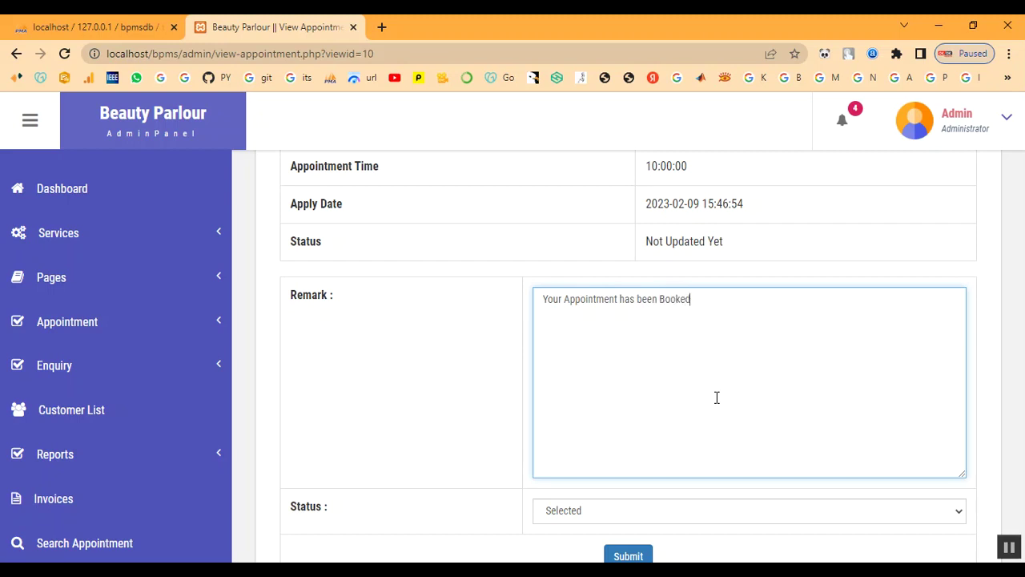
scroll(716, 398, "down", 1)
left_click(665, 444)
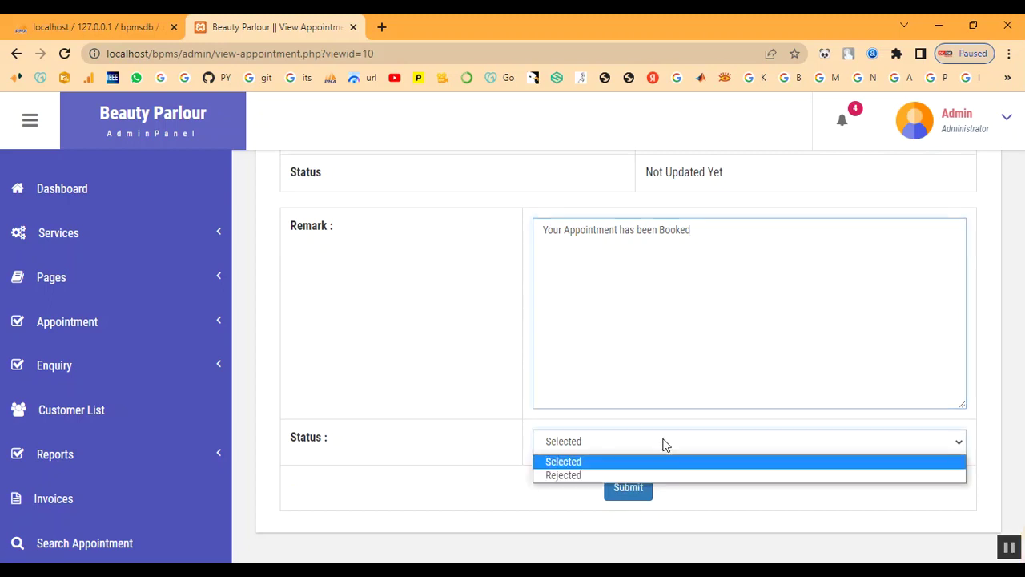
left_click(662, 462)
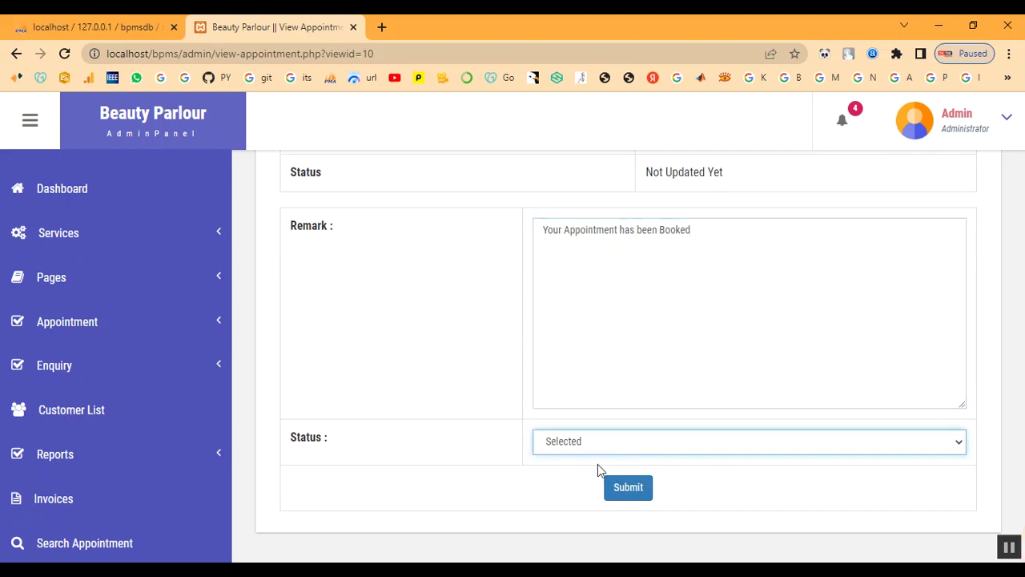
left_click(628, 486)
left_click_drag(368, 108, 618, 144)
left_click(665, 142)
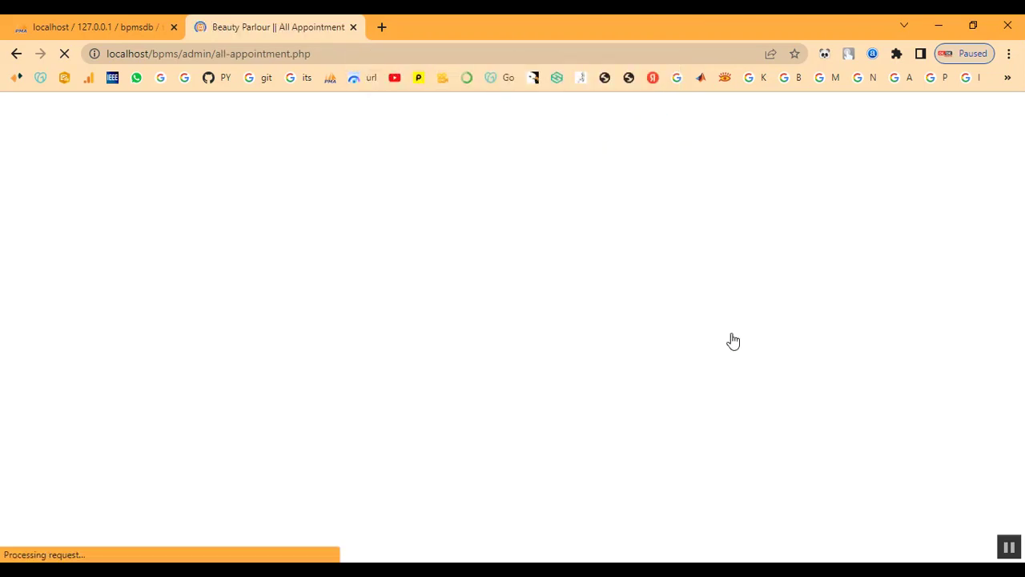
Step: Confirm appointment 8 shows Selected, then open Assign Services for customer row 11
scroll(805, 502, "down", 5)
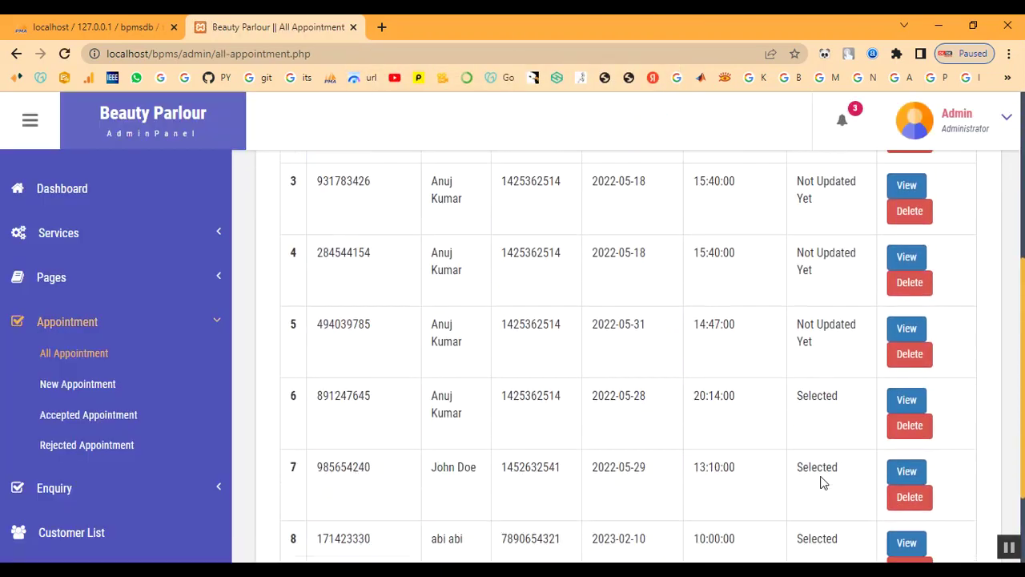
left_click_drag(806, 424, 841, 426)
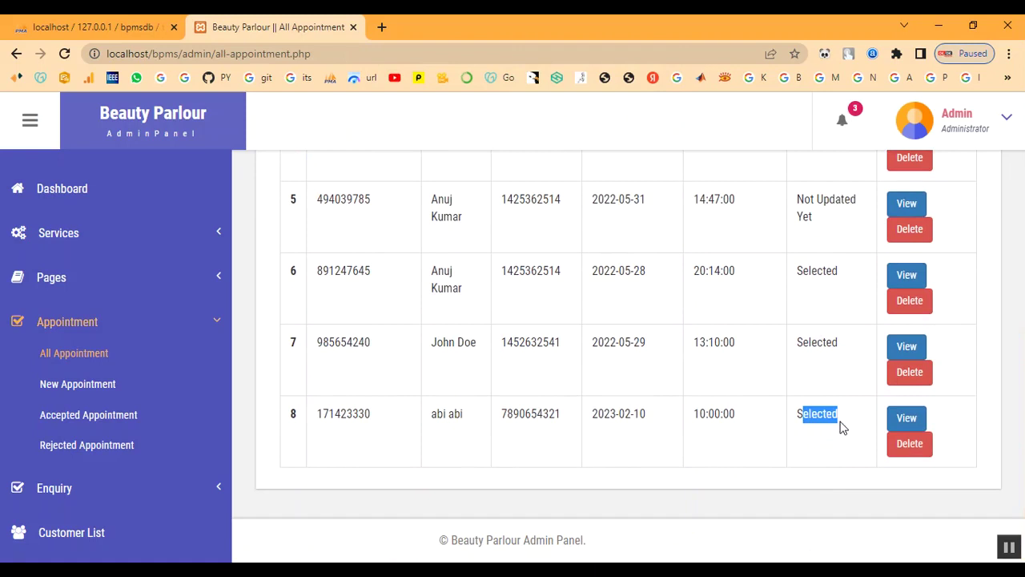
scroll(469, 486, "up", 3)
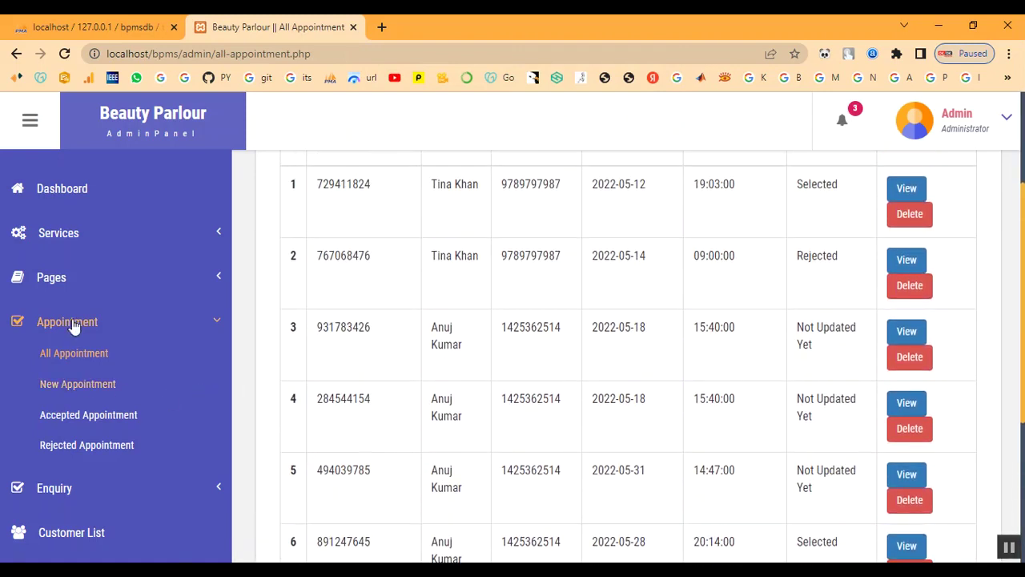
left_click(68, 322)
scroll(96, 433, "down", 2)
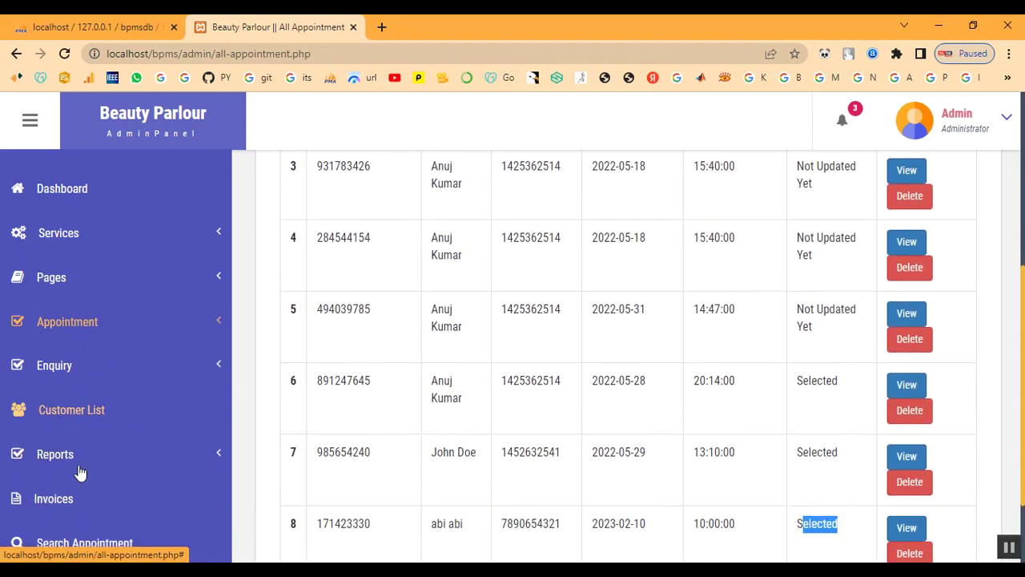
left_click(70, 417)
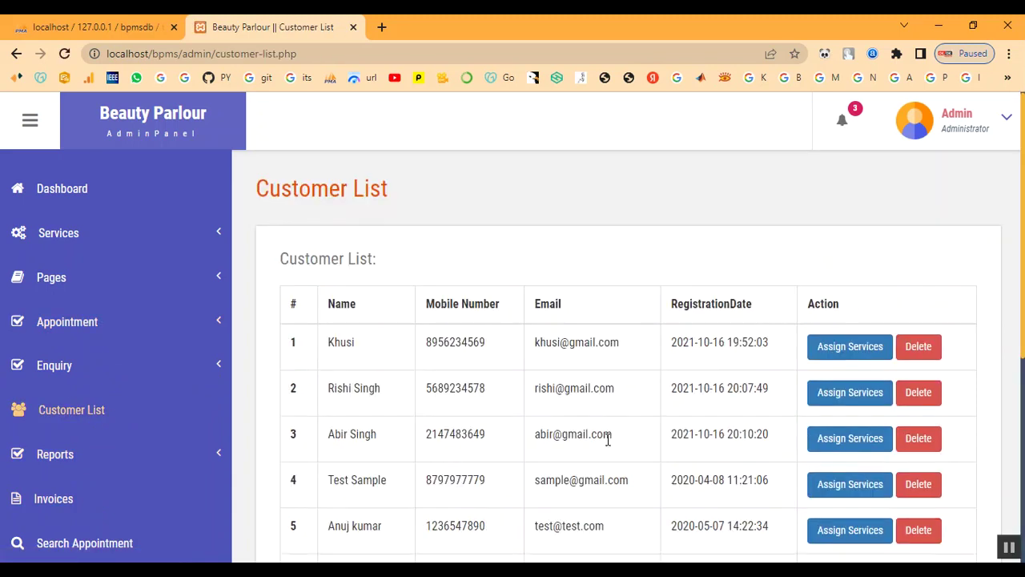
scroll(881, 441, "down", 5)
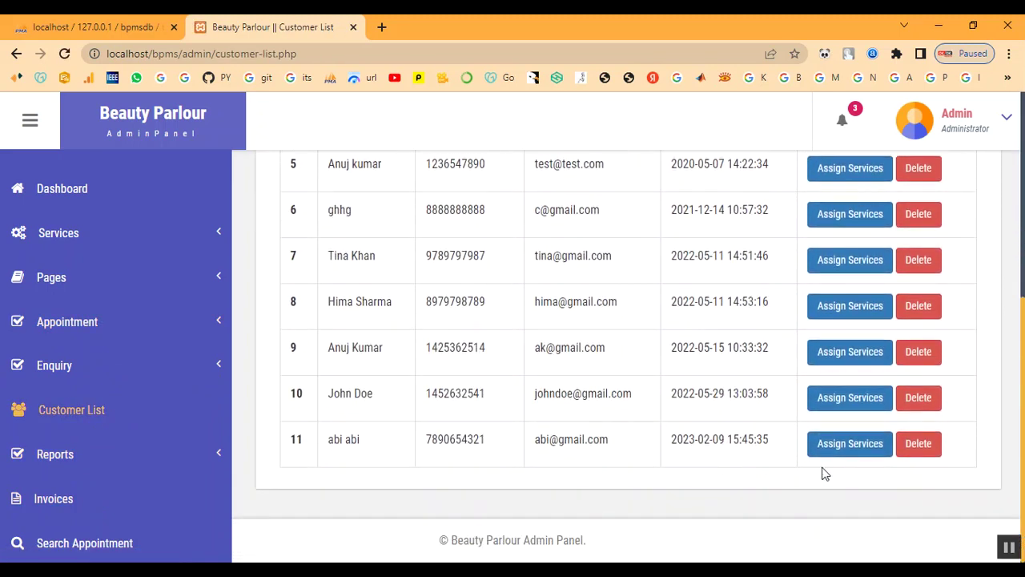
left_click(846, 452)
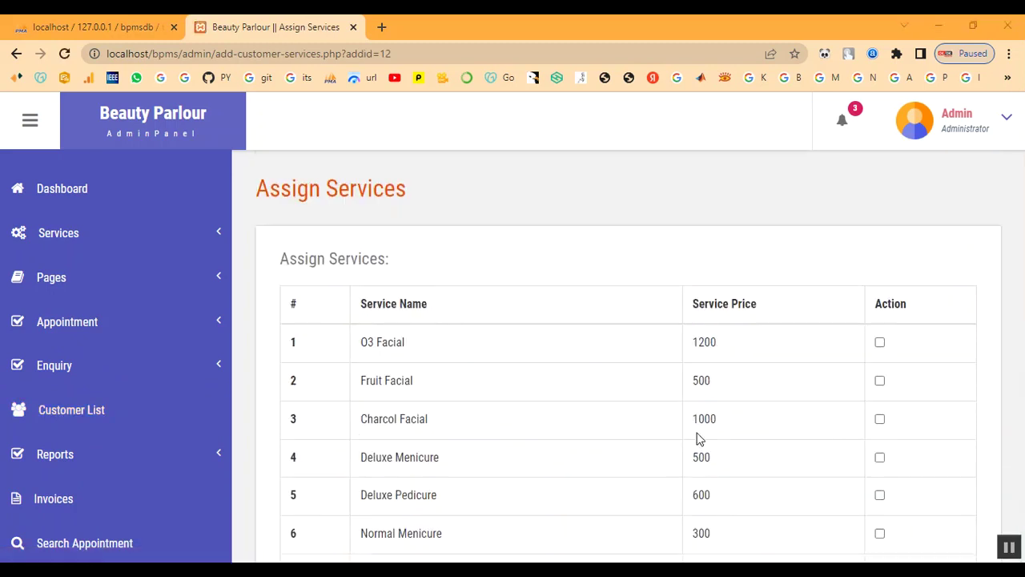
Step: Assign Keratin Treatment to the customer and accept the new invoice confirmation
scroll(417, 374, "down", 5)
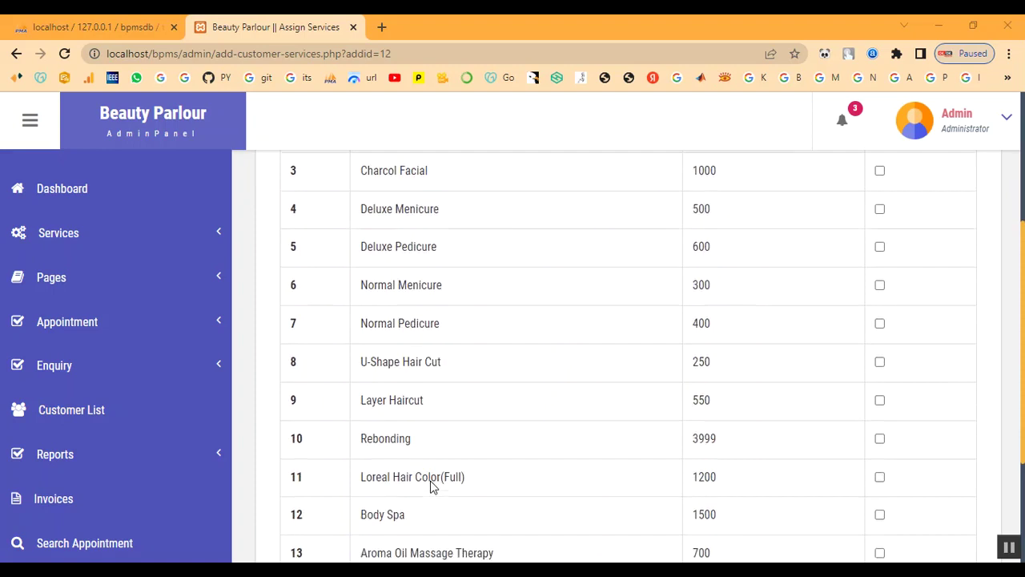
scroll(431, 487, "down", 1)
left_click(881, 403)
left_click(628, 444)
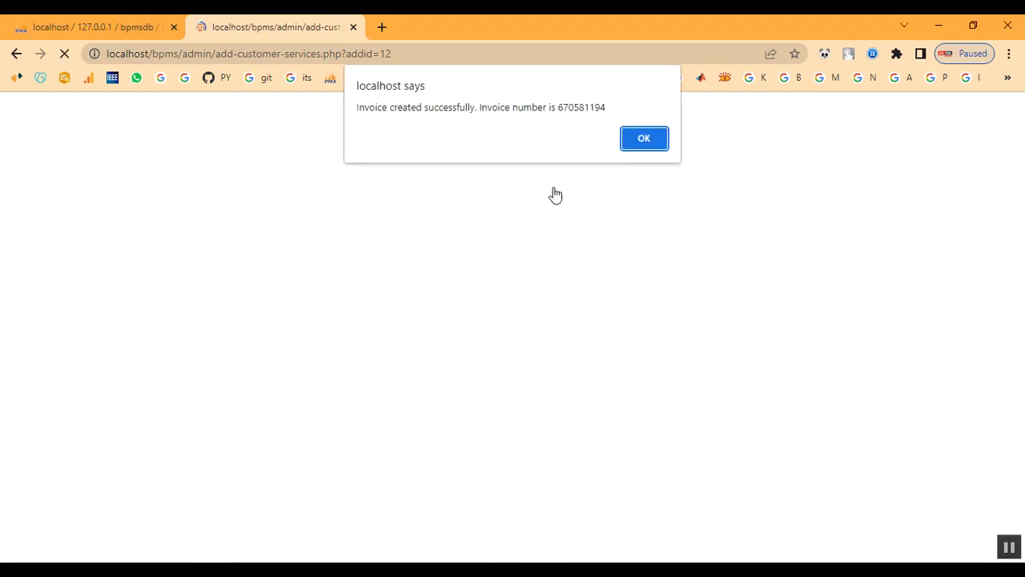
left_click_drag(515, 106, 646, 140)
left_click(645, 140)
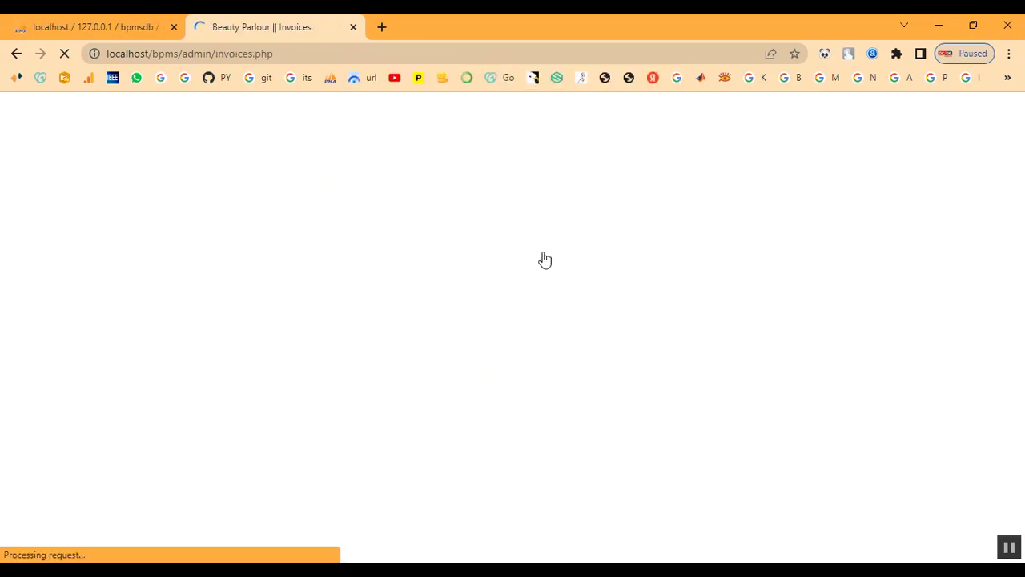
Step: View the newest invoice: Keratin Treatment at 2000, grand total 2000
scroll(573, 449, "down", 2)
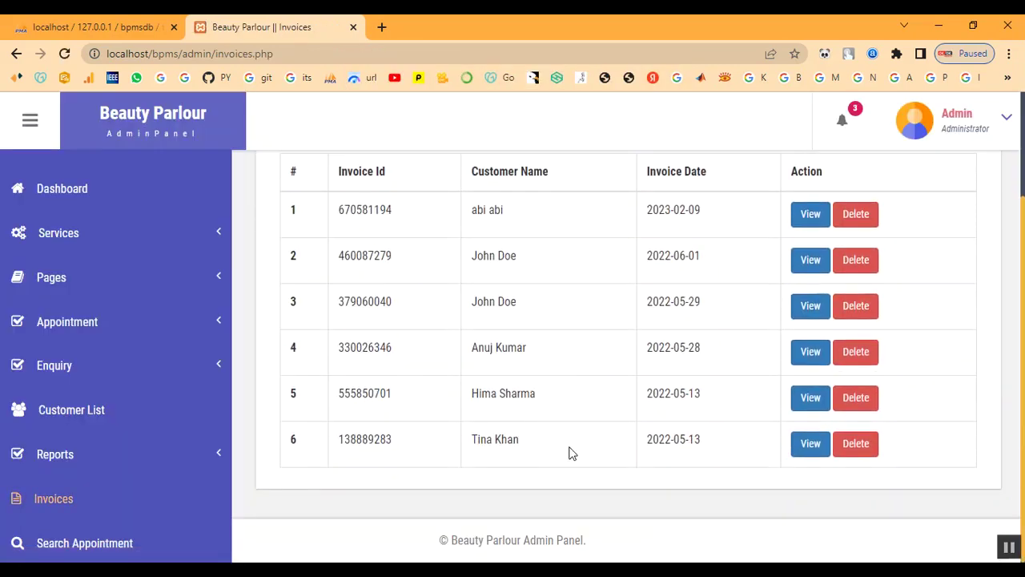
left_click(66, 500)
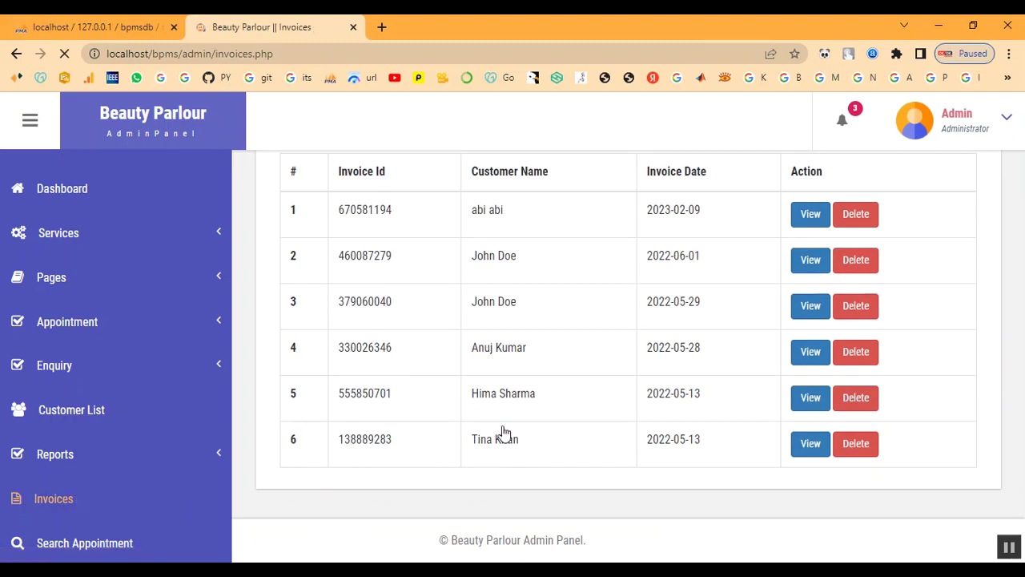
left_click(813, 355)
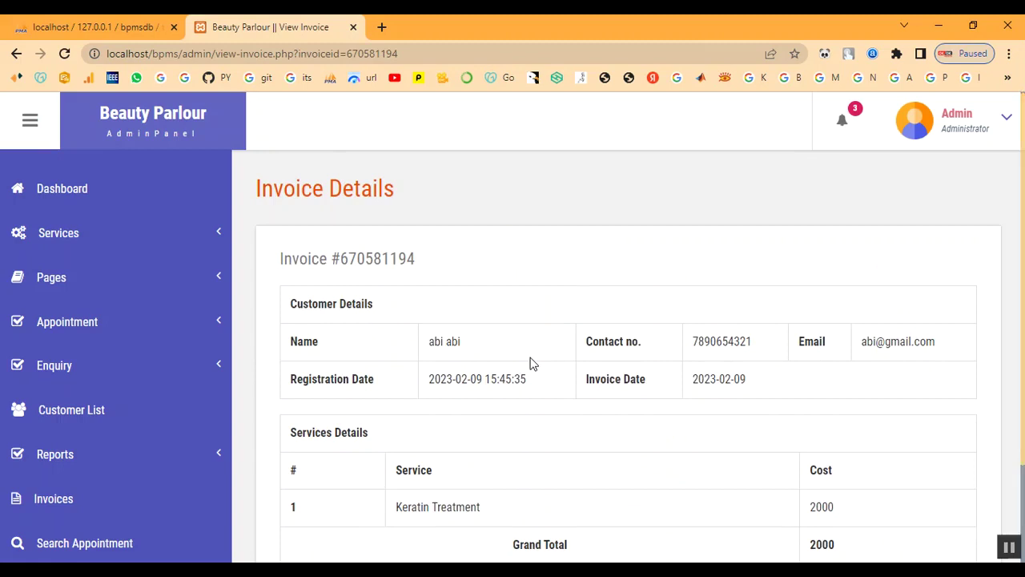
scroll(531, 362, "down", 2)
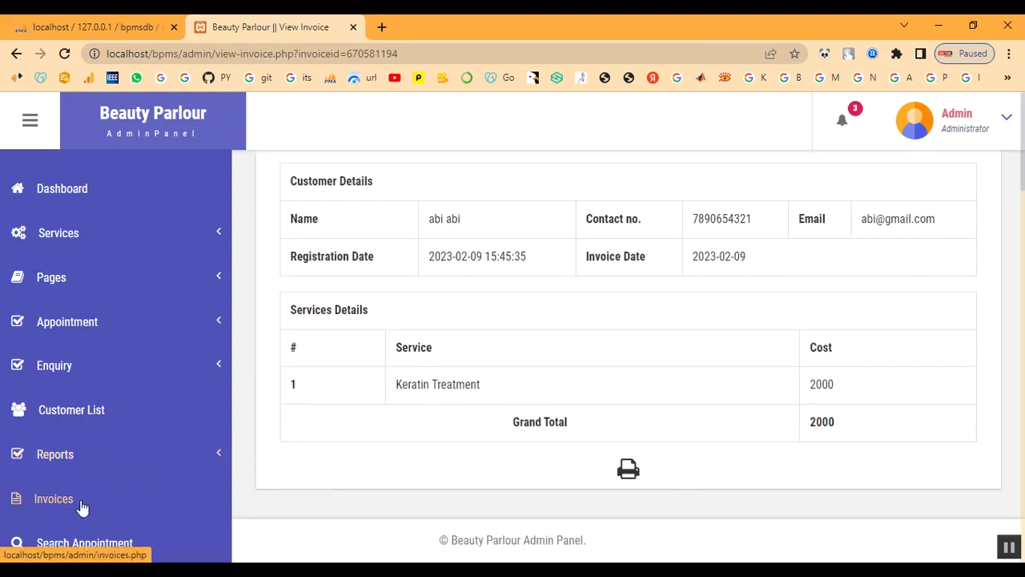
Step: Search appointments by the customer's name and view the single matching result
left_click(89, 548)
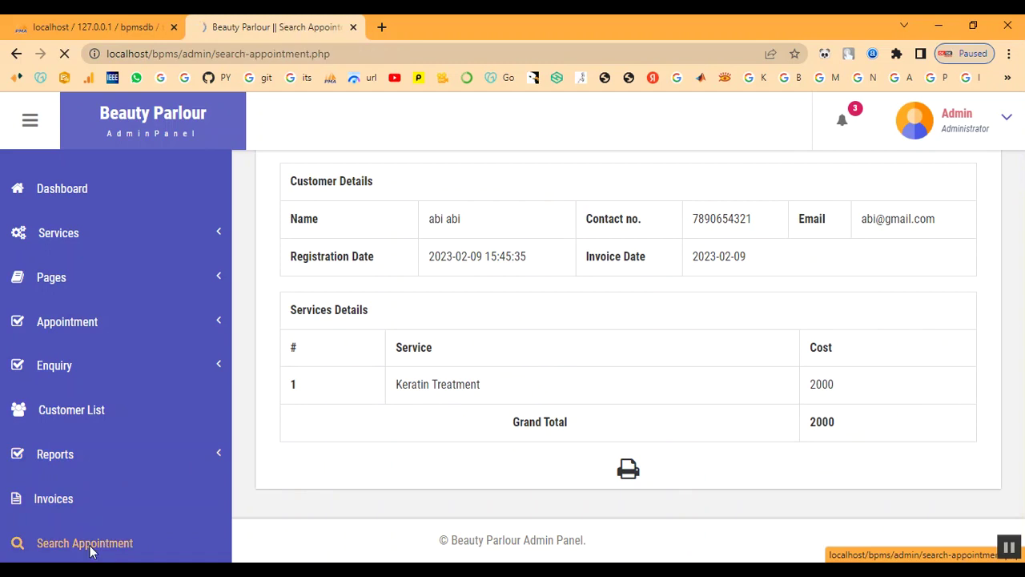
left_click(391, 354)
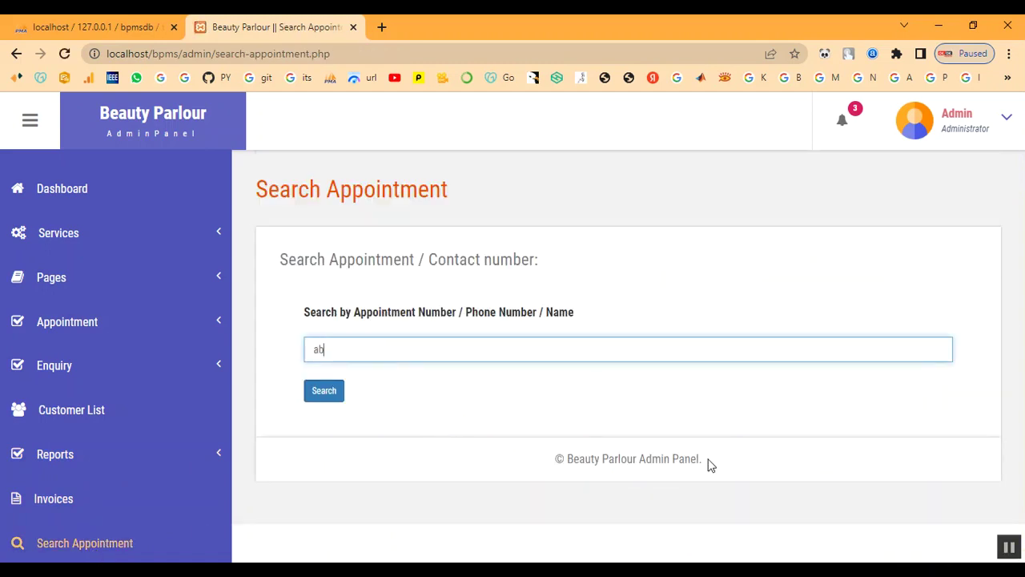
left_click(332, 389)
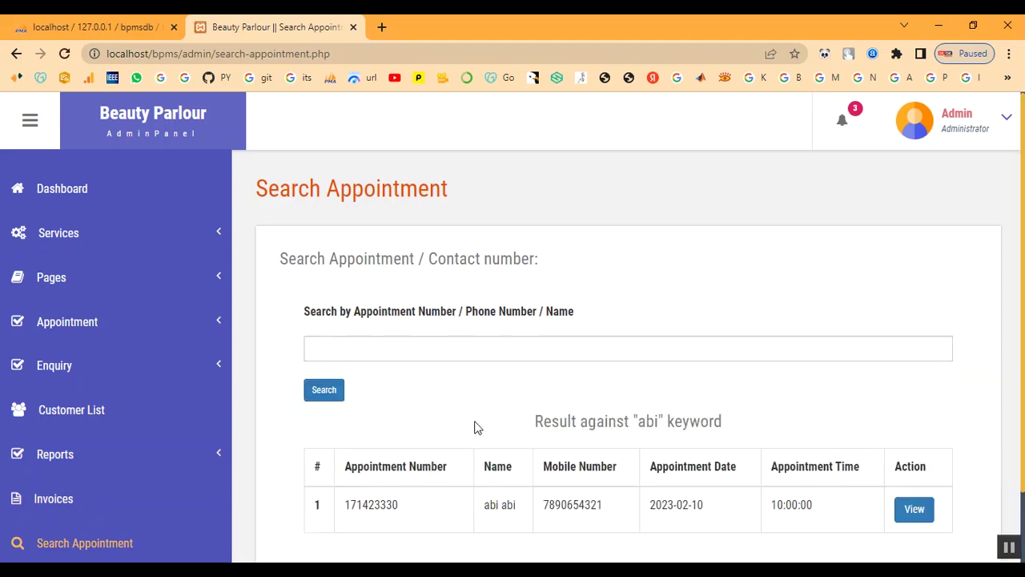
scroll(474, 427, "down", 1)
left_click(914, 427)
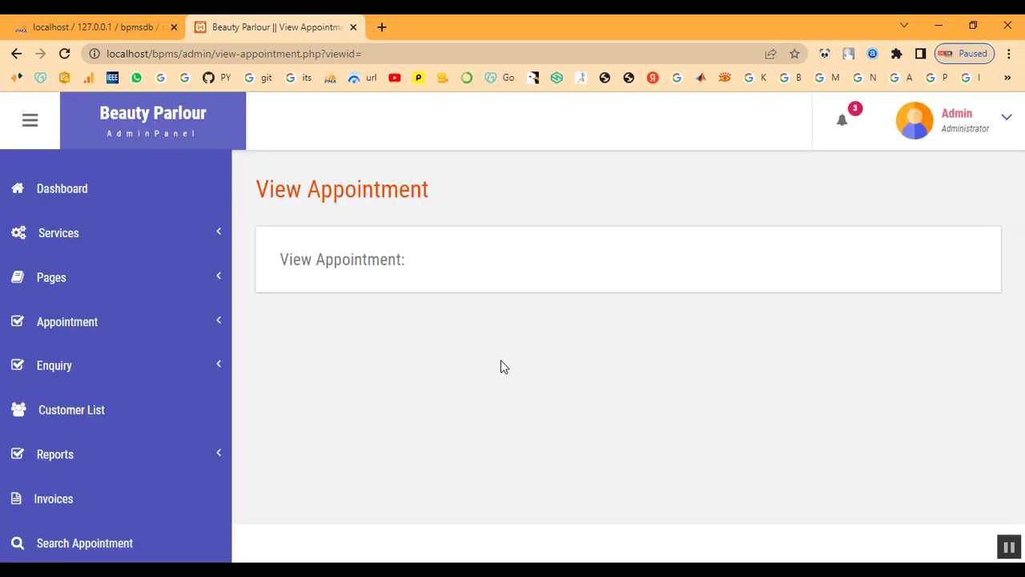
left_click(48, 502)
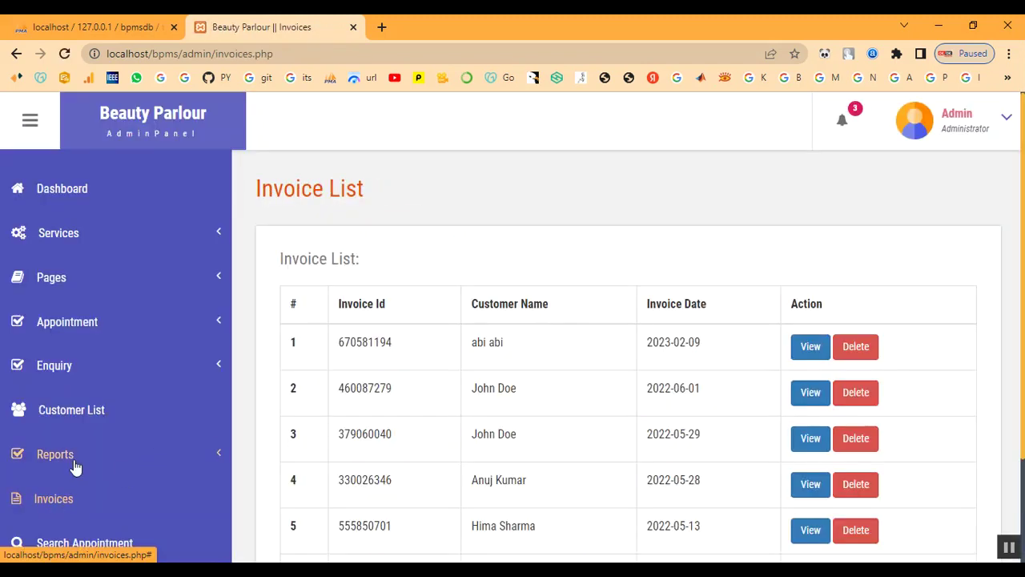
Step: Generate the between-dates report for 2023-02-08 to 2023-02-28, listing one invoice dated 2023-02-09
left_click(75, 464)
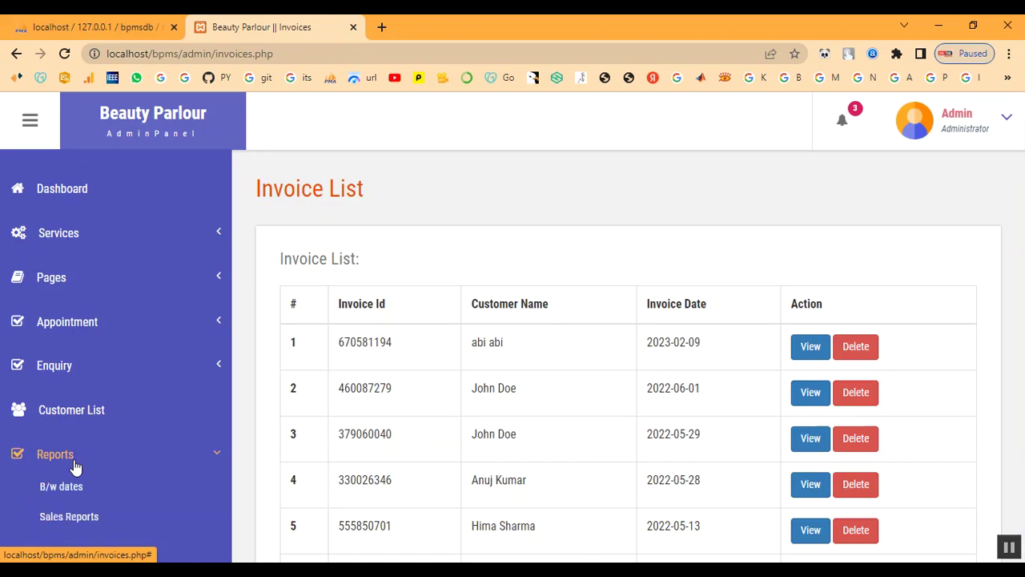
left_click(68, 492)
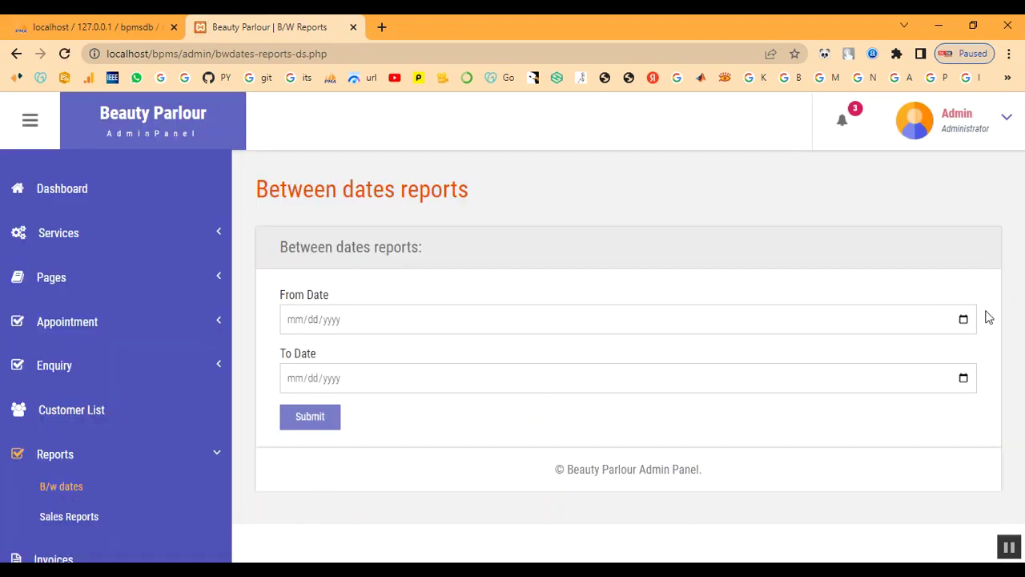
left_click(964, 320)
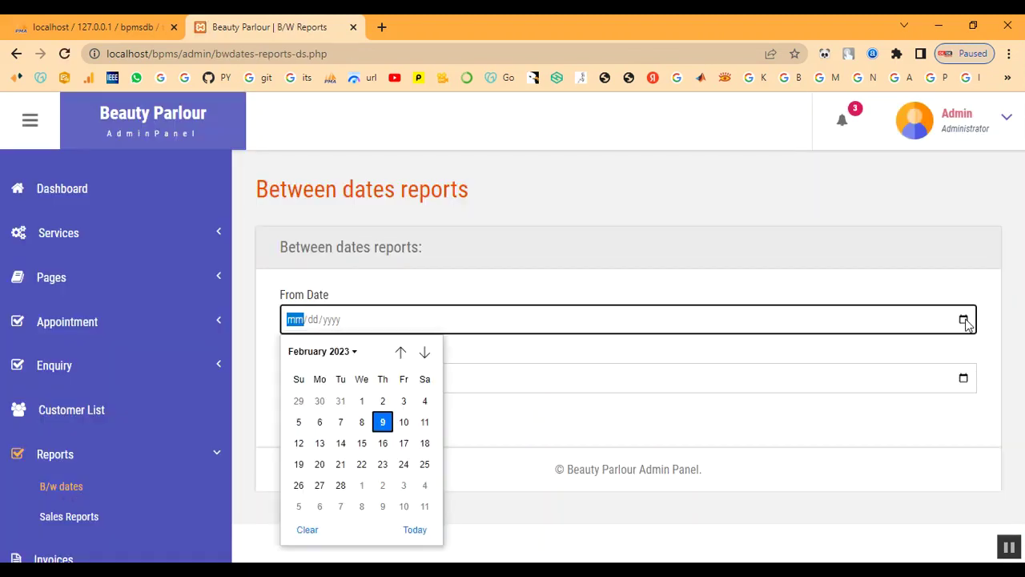
left_click(361, 422)
left_click(964, 378)
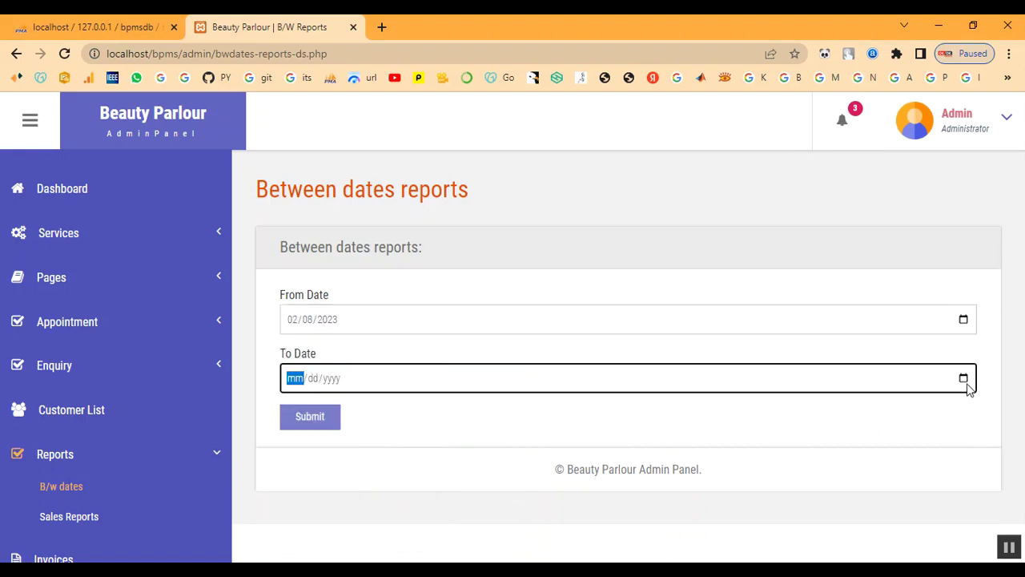
left_click(334, 306)
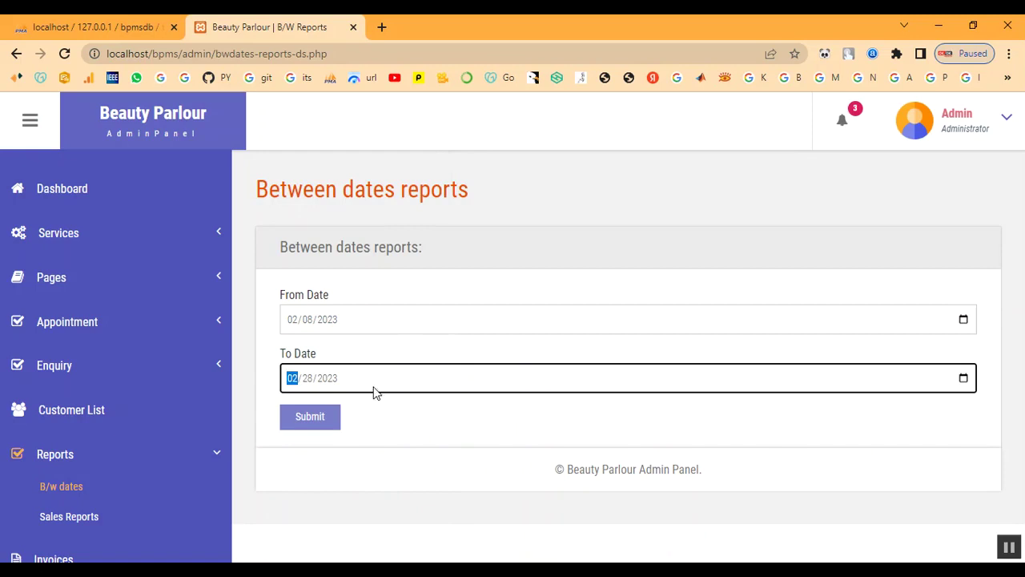
left_click(327, 431)
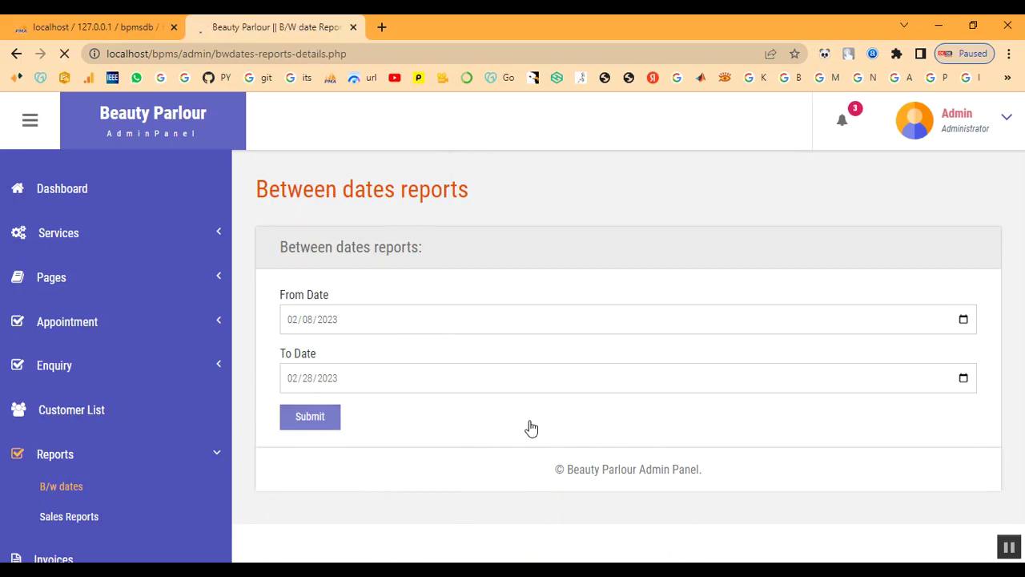
left_click_drag(371, 353, 768, 360)
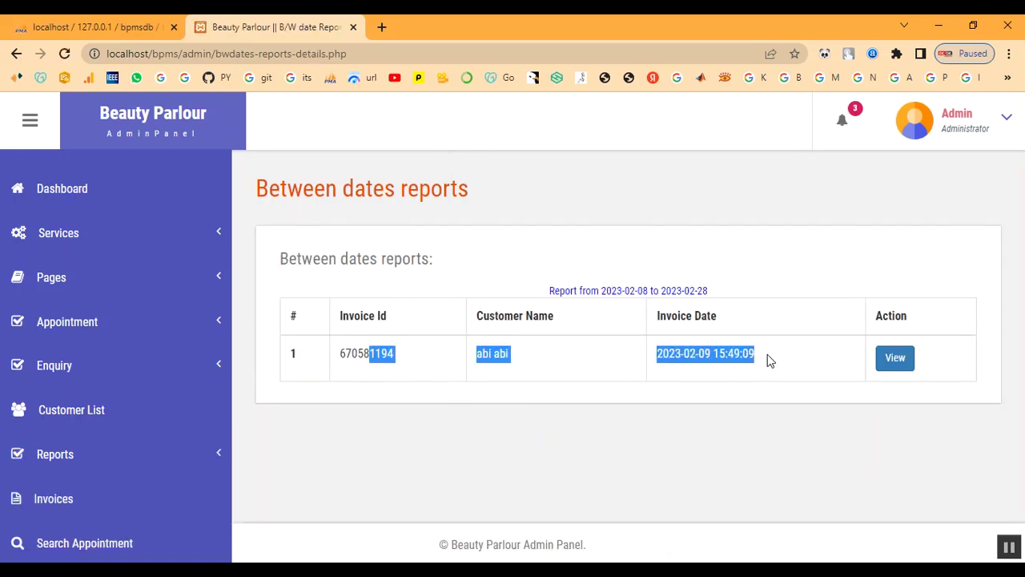
left_click(768, 361)
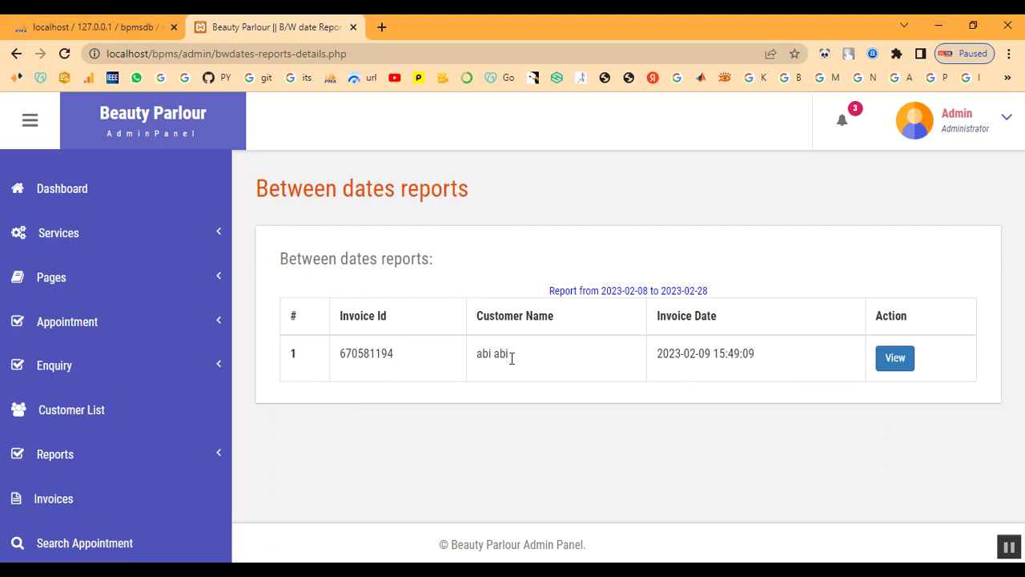
left_click(62, 471)
Step: Run the sales report from 02/02/2023 to 02/28/2023, showing February sales totalling 2000
left_click(68, 516)
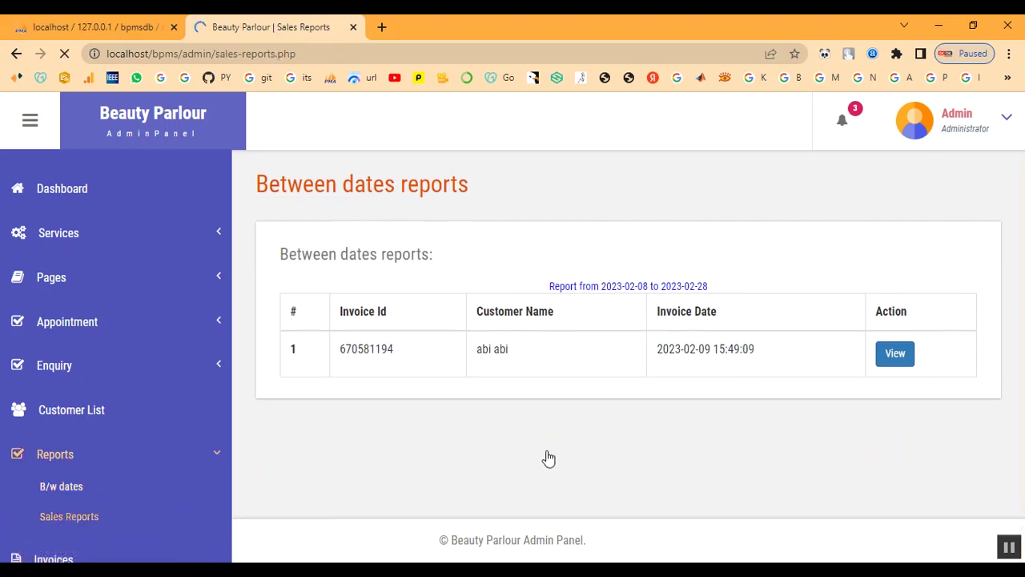
left_click(967, 330)
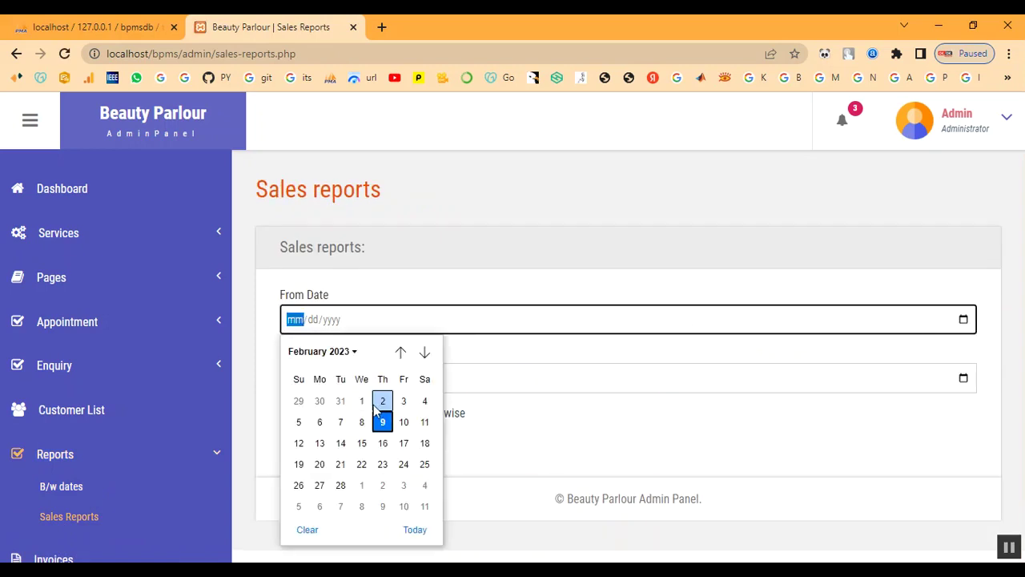
left_click(380, 407)
left_click(964, 380)
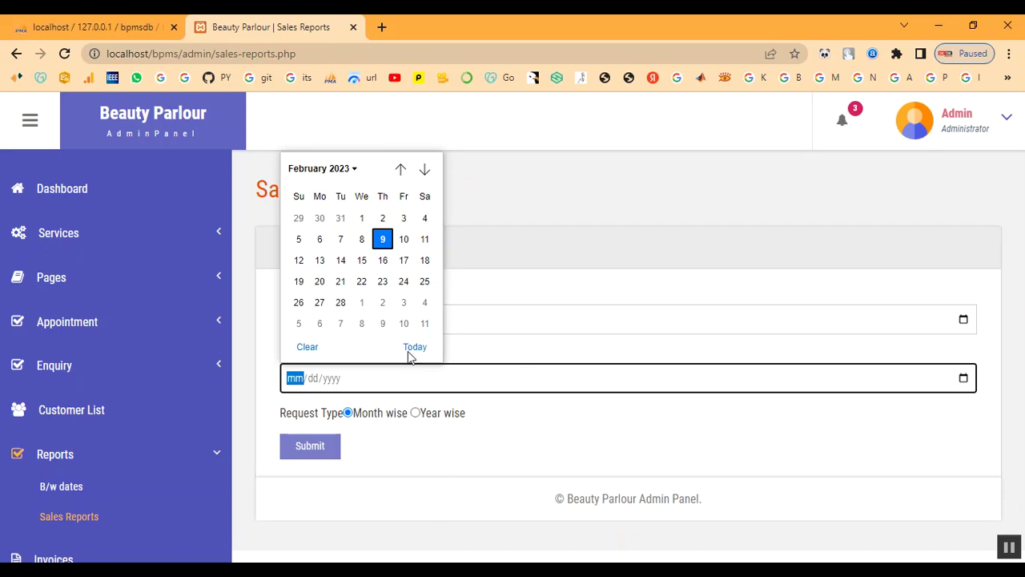
left_click(340, 302)
left_click(310, 453)
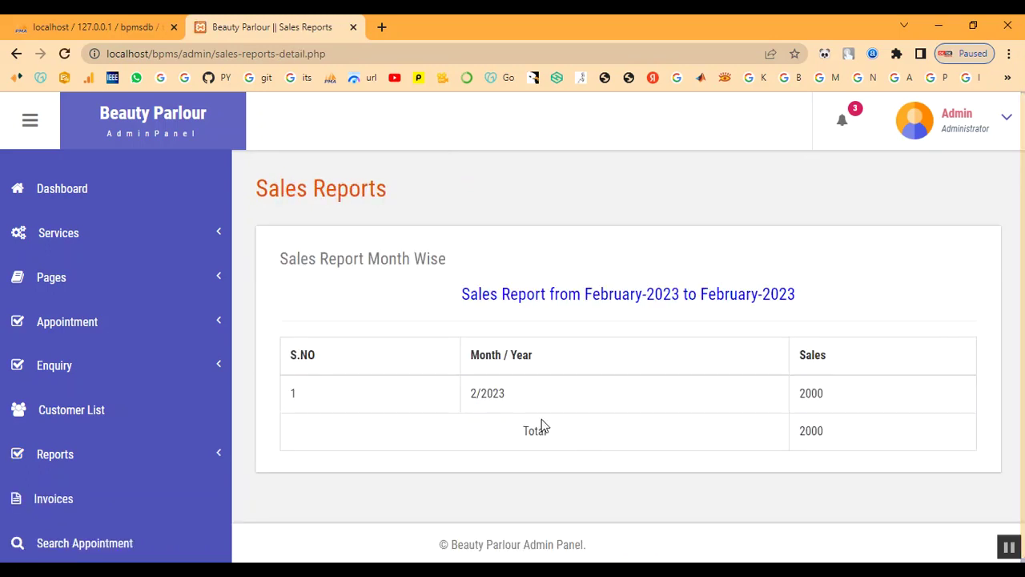
left_click_drag(798, 395, 854, 448)
left_click(849, 453)
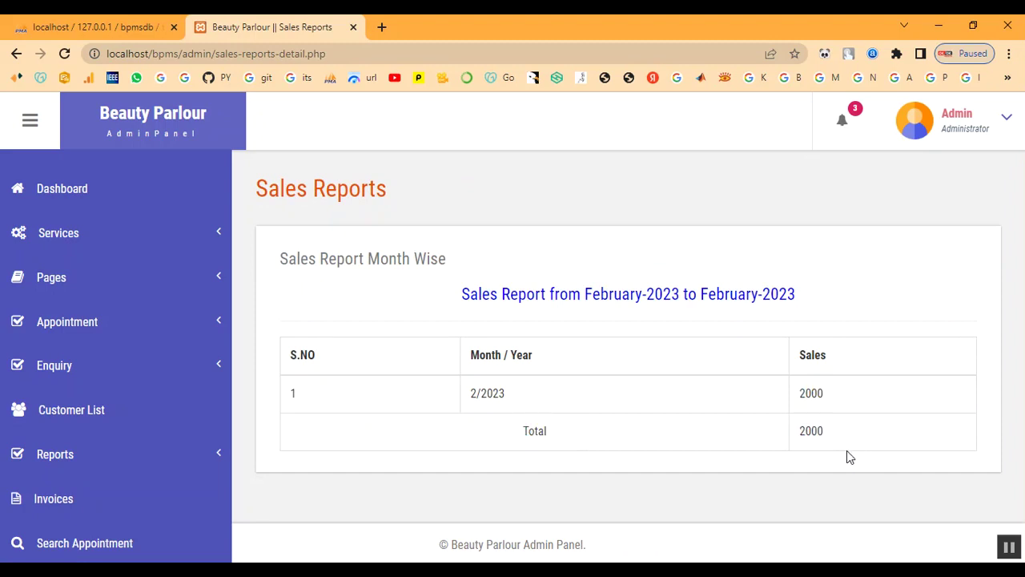
scroll(725, 451, "down", 1)
scroll(725, 451, "up", 1)
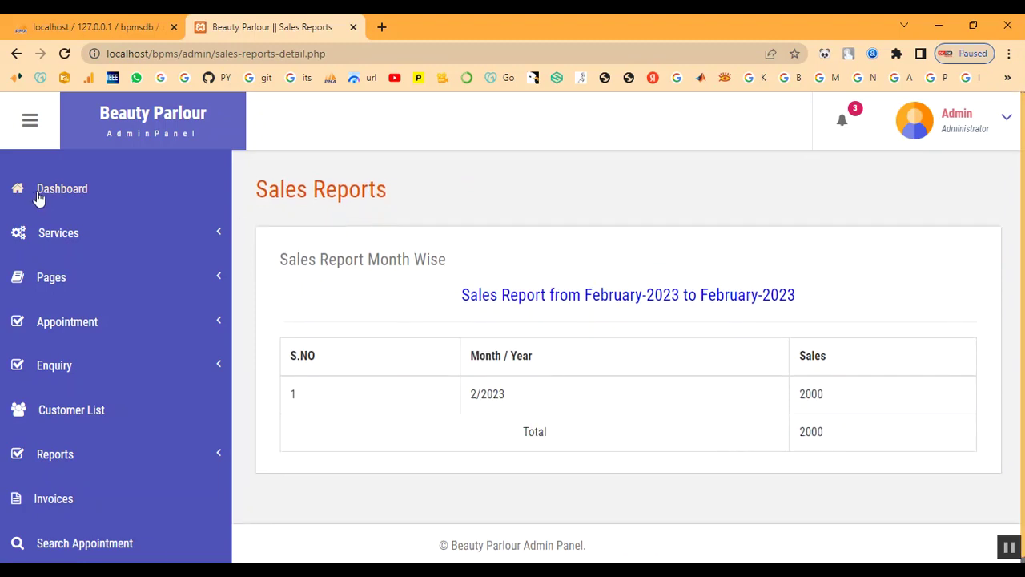
Step: Check the dashboard's total sales of 12400, then log out of the admin panel
left_click(84, 199)
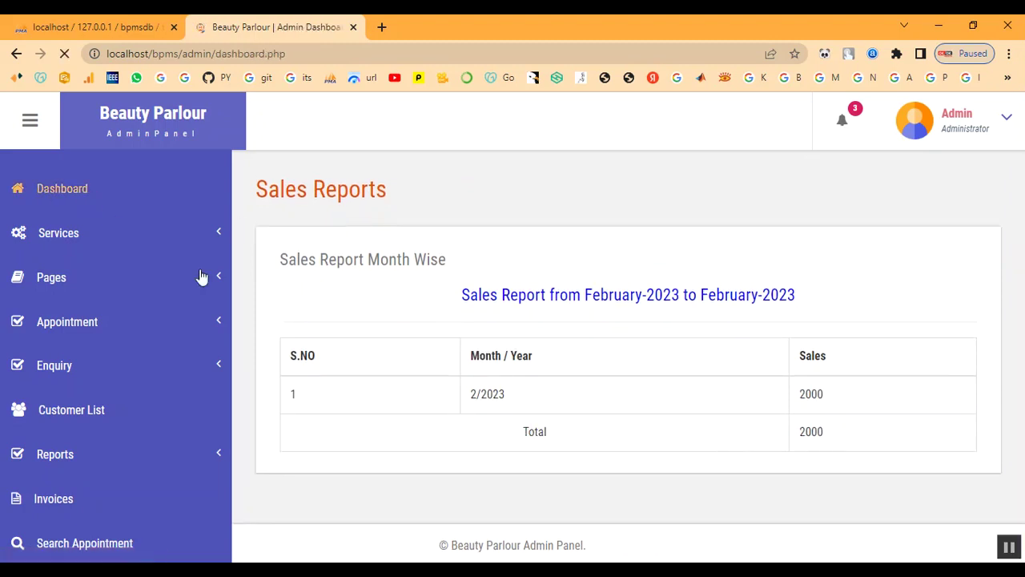
scroll(859, 337, "down", 1)
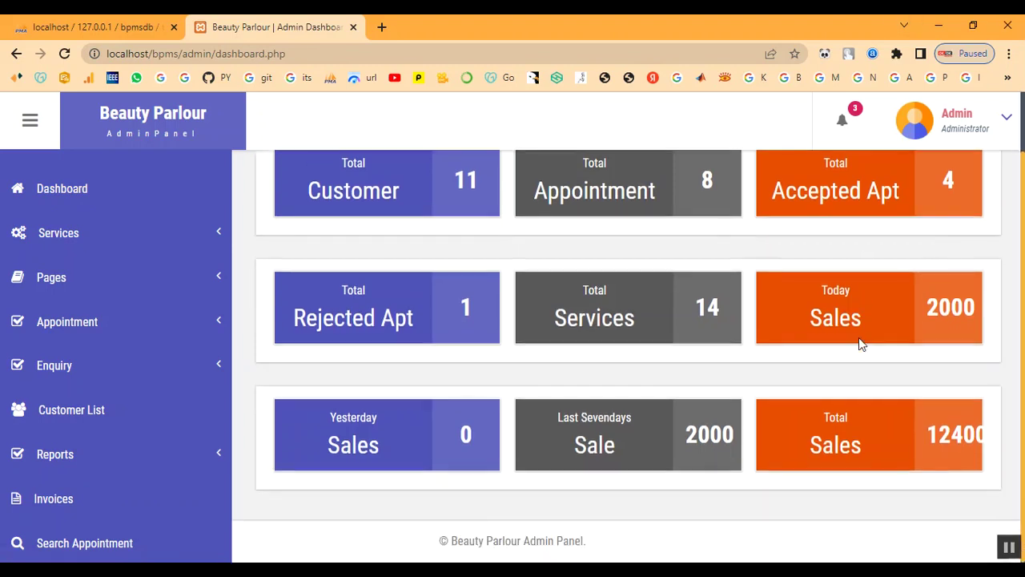
left_click(971, 130)
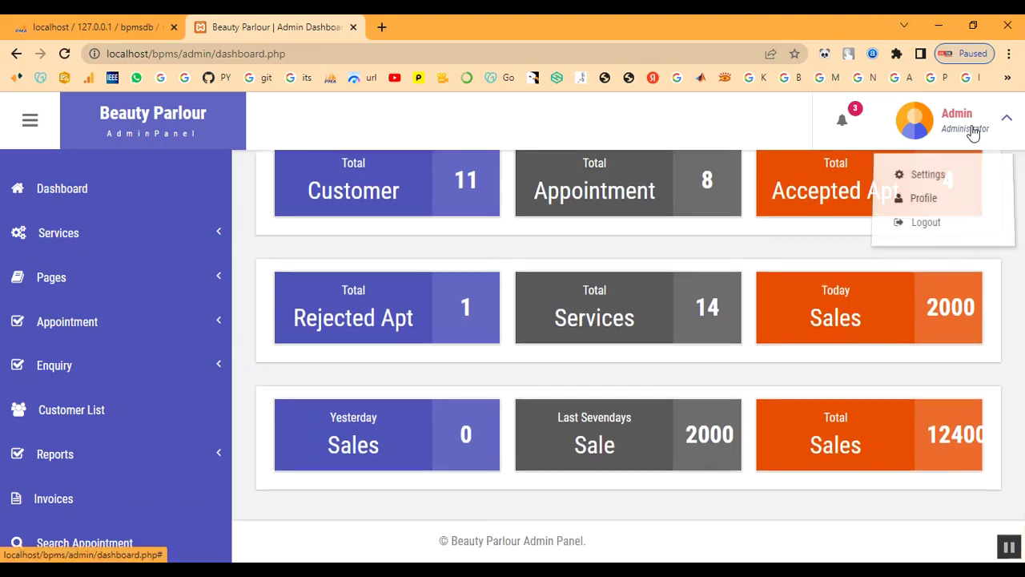
left_click_drag(926, 433, 990, 436)
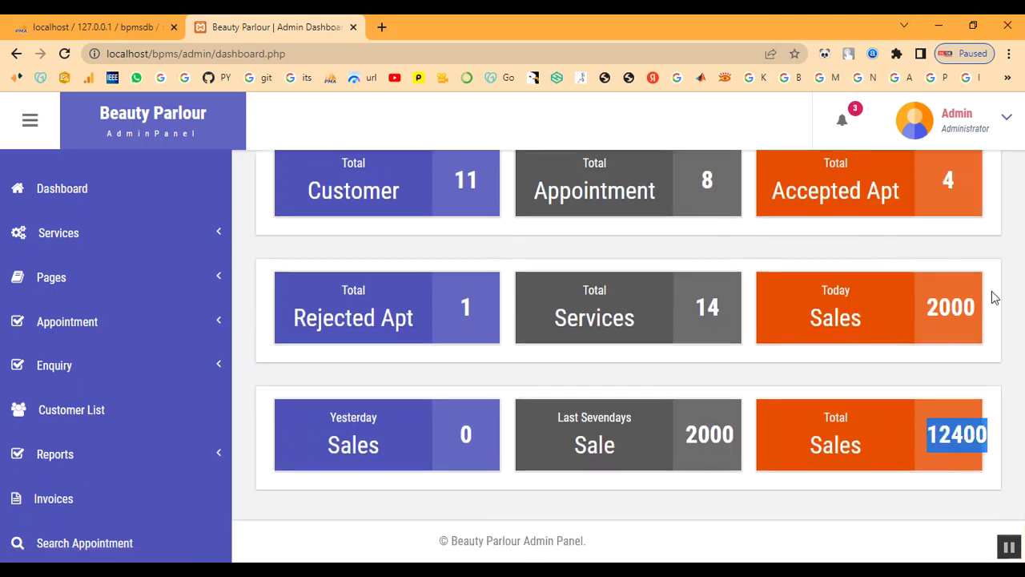
left_click(966, 128)
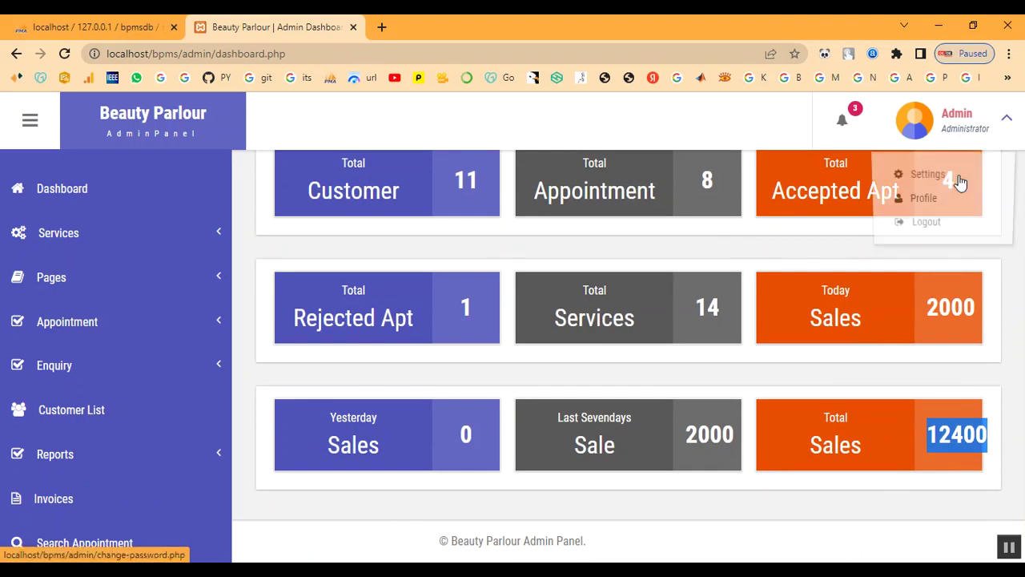
left_click(950, 222)
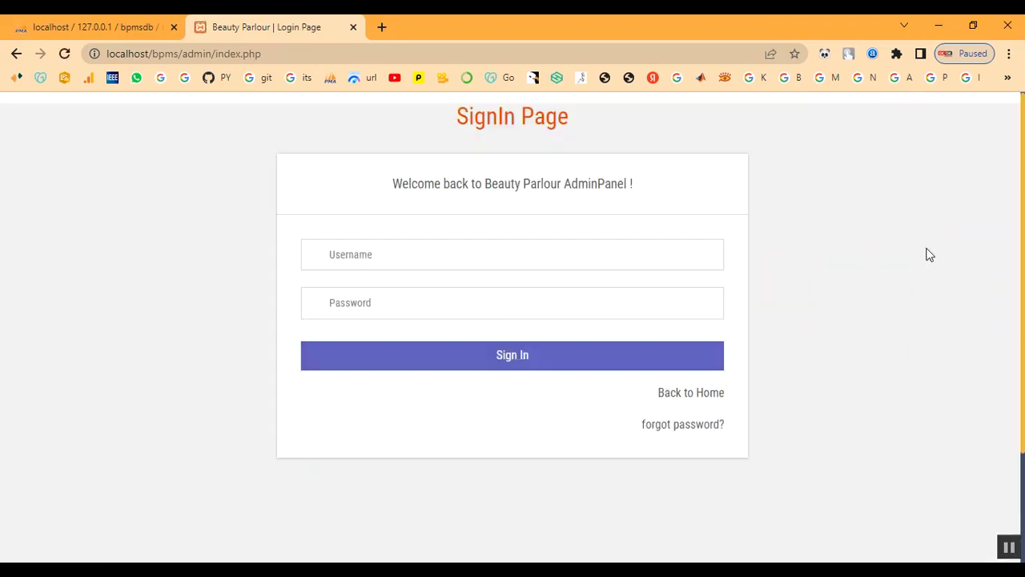
Step: Leave the admin sign-in page for the site home page and open the customer Login page
left_click(384, 254)
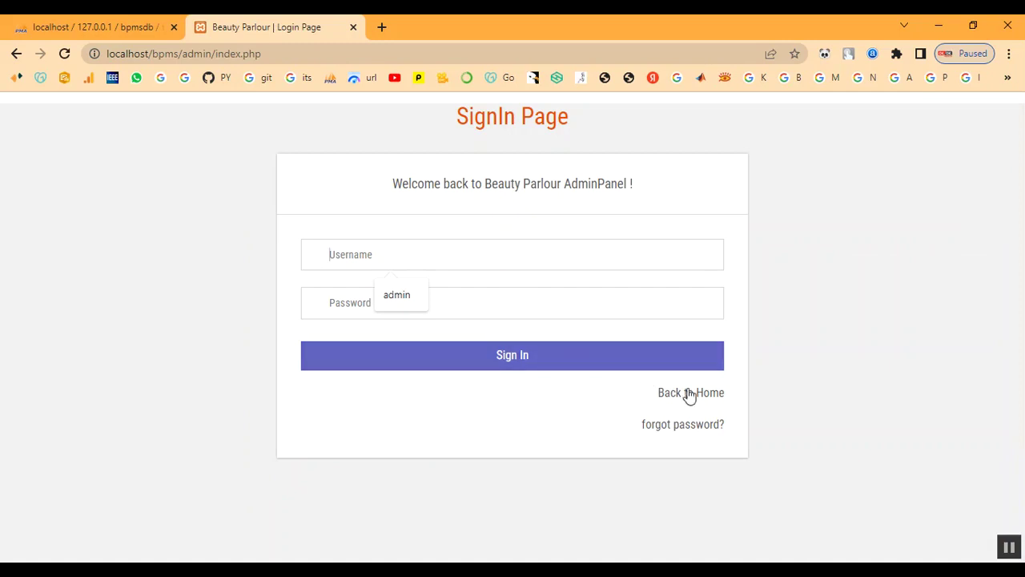
left_click(689, 393)
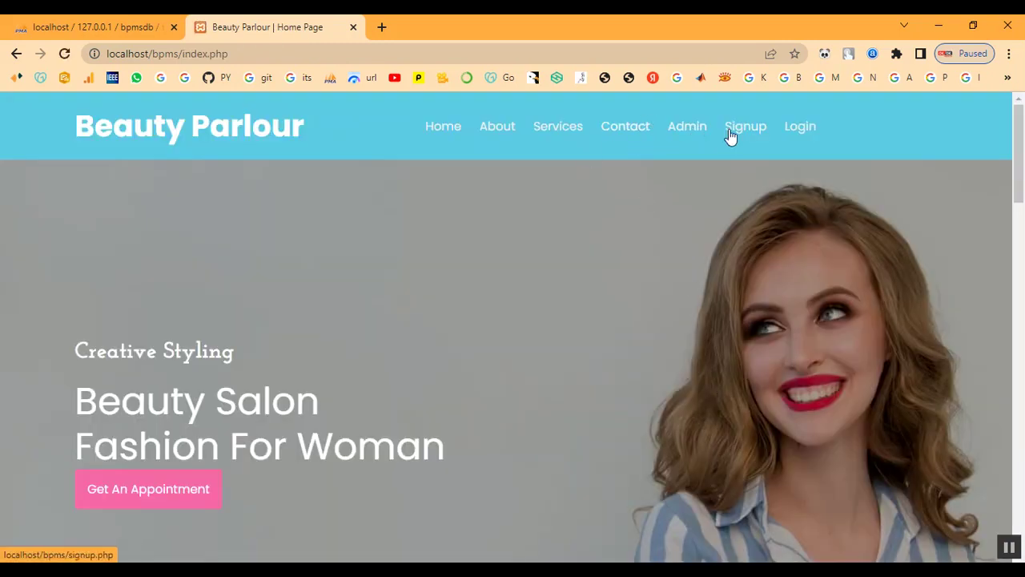
left_click(797, 129)
scroll(484, 409, "down", 2)
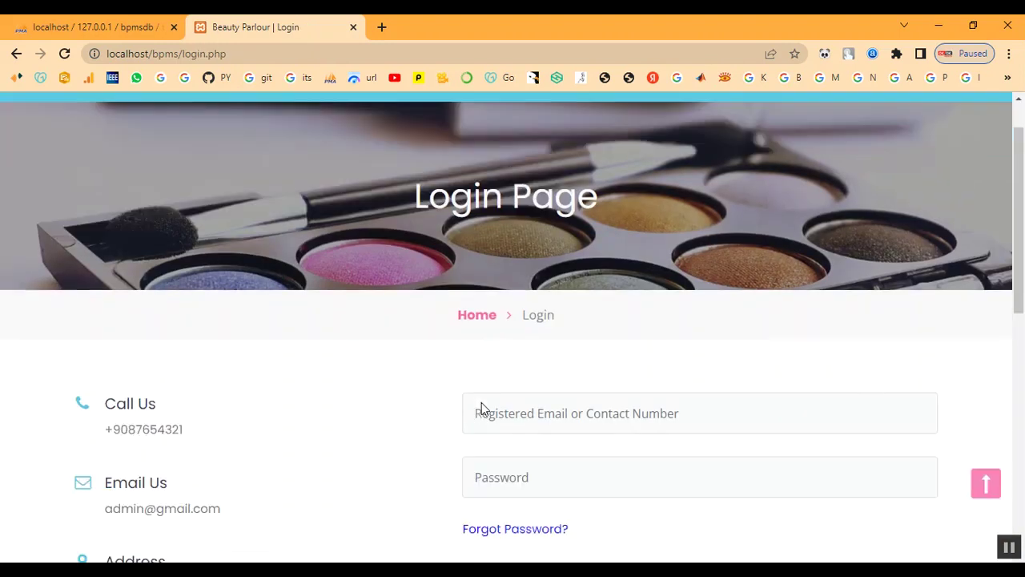
Step: Sign in with the customer's registered e-mail and password
left_click(582, 321)
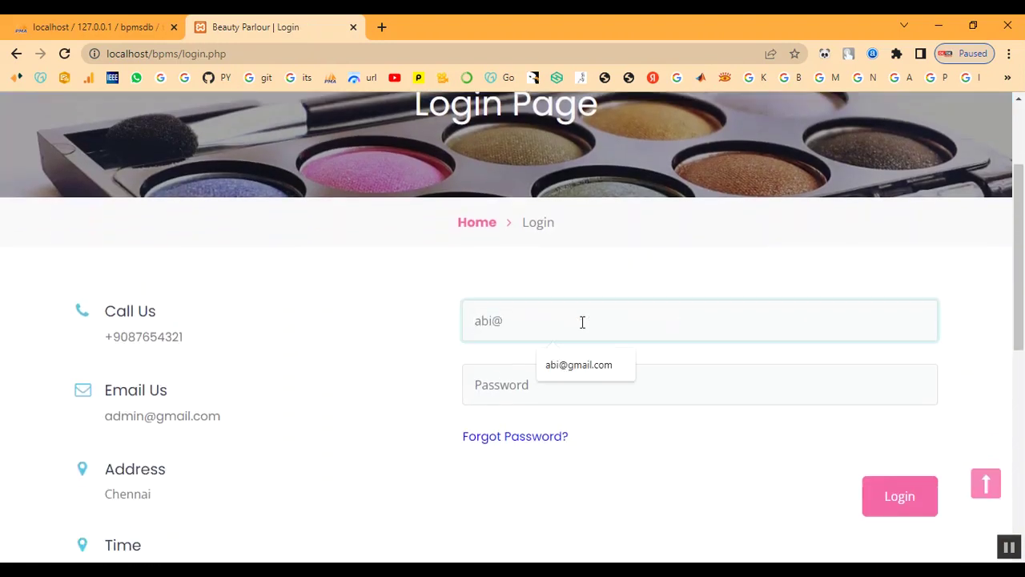
key("Tab")
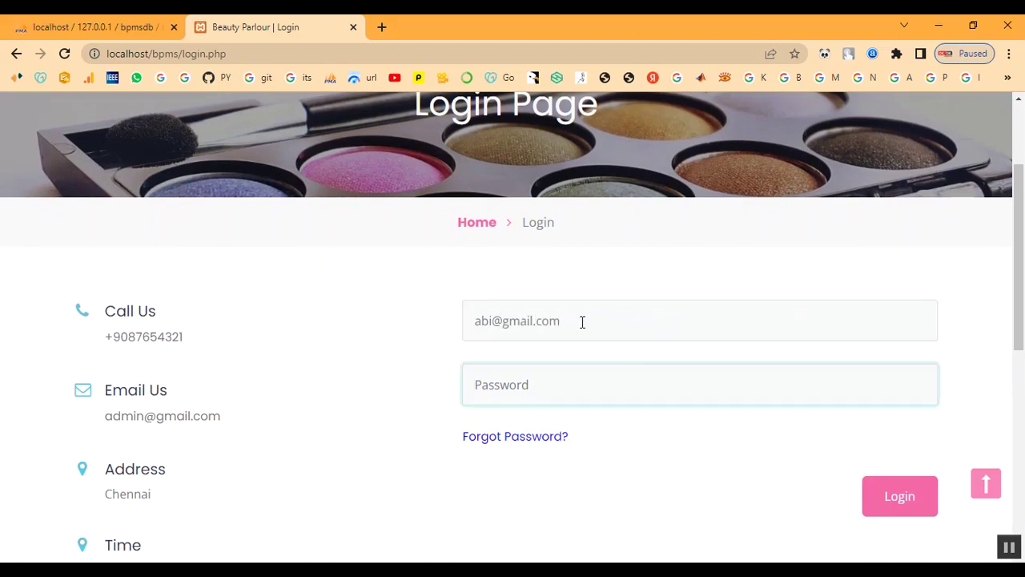
type("a")
left_click(926, 515)
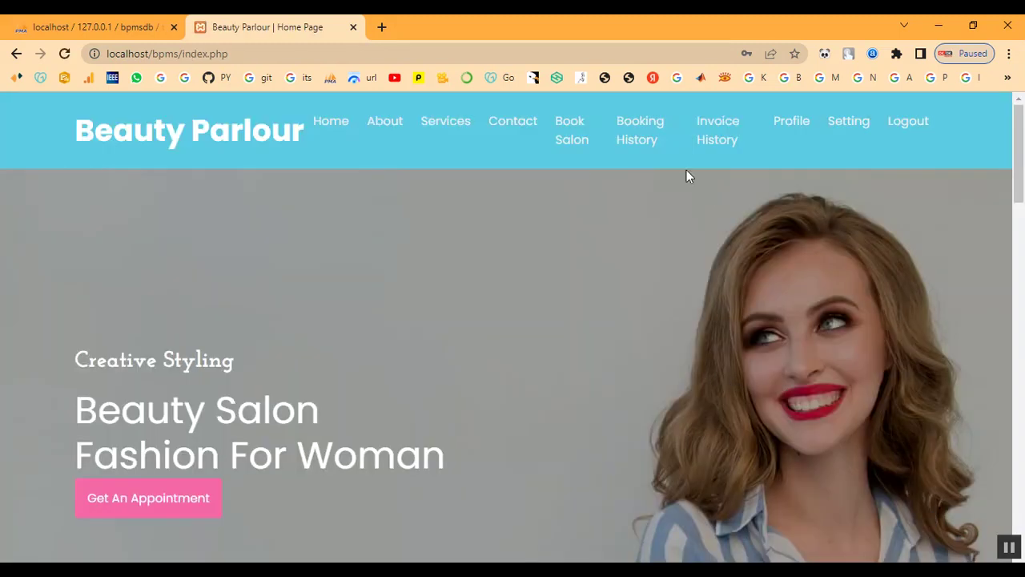
Step: Review the booked appointment's details in Booking History, with status Selected
left_click(628, 138)
scroll(740, 324, "down", 3)
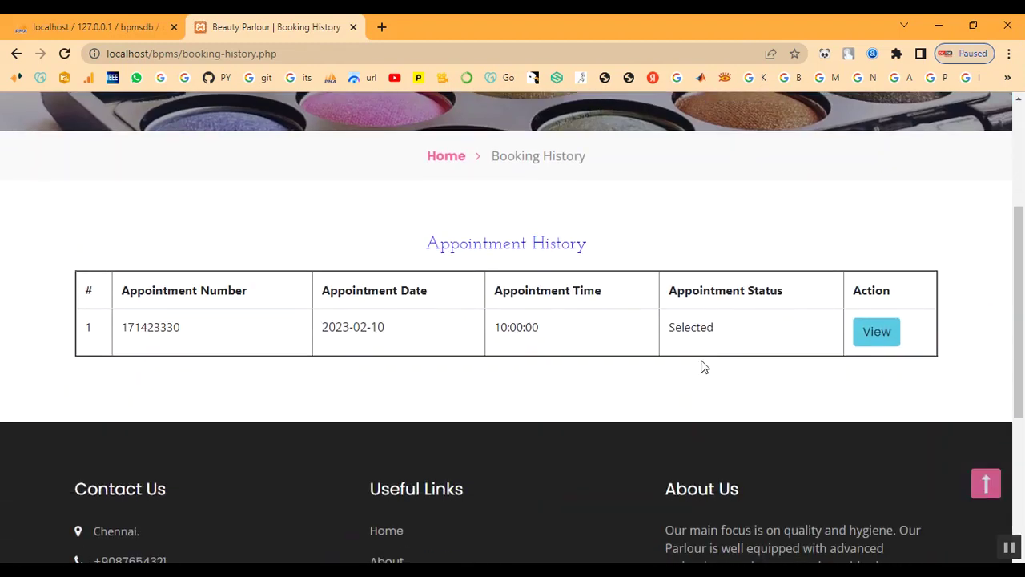
left_click_drag(675, 327, 902, 334)
left_click(880, 334)
scroll(673, 393, "down", 5)
left_click_drag(551, 402, 638, 411)
left_click(639, 410)
Step: Show the Invoice History with its single invoice dated 2023-02-09
scroll(641, 405, "up", 5)
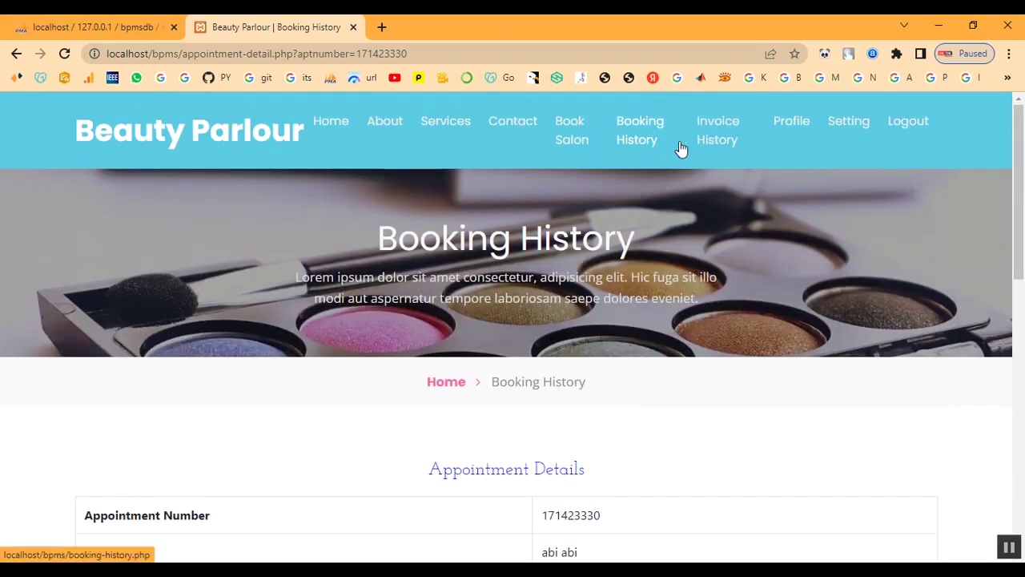
left_click(715, 144)
scroll(726, 332, "down", 3)
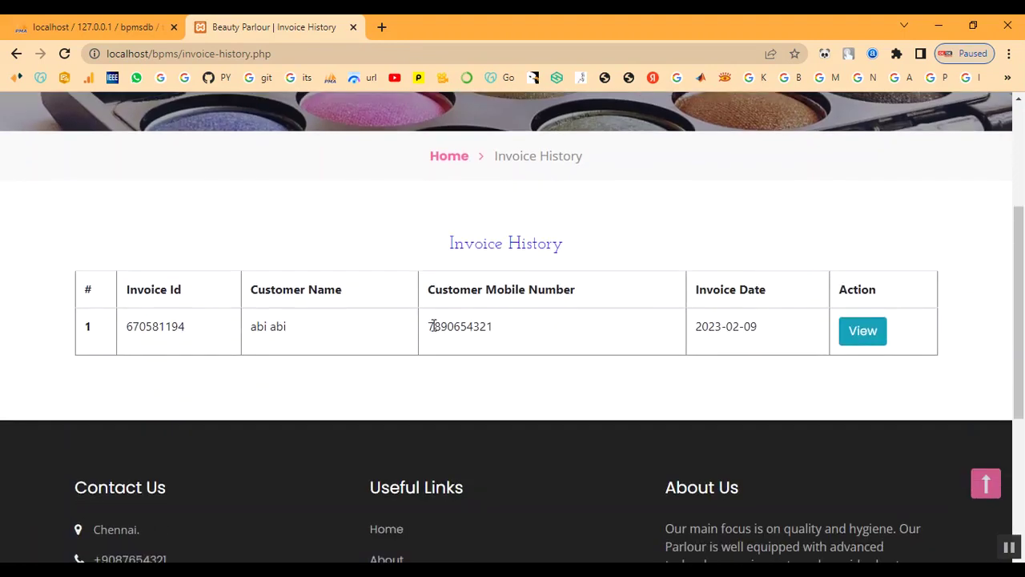
Step: Review the invoice details: Keratin Treatment with a grand total of 2000
left_click(856, 335)
scroll(613, 407, "down", 3)
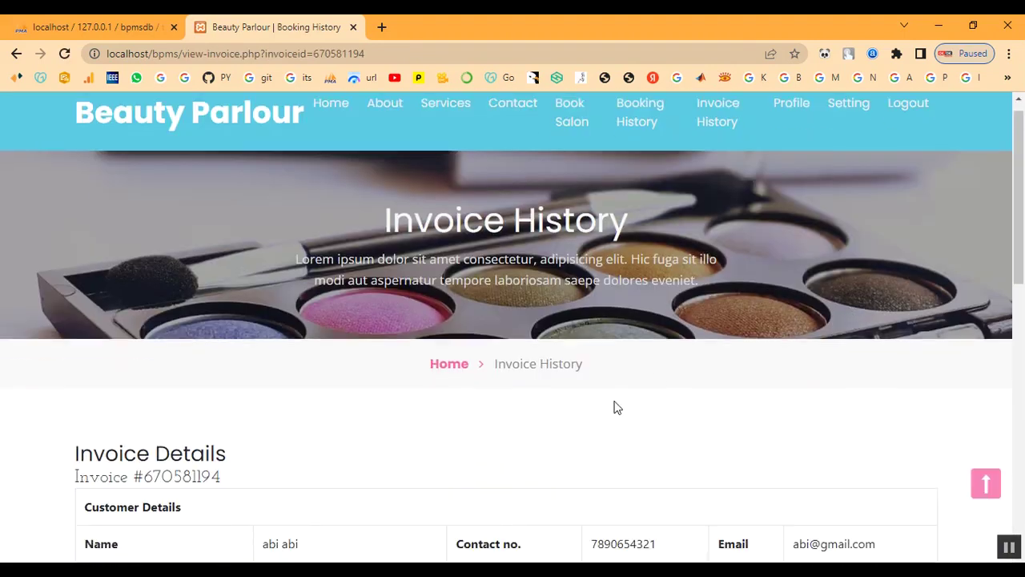
scroll(592, 368, "down", 1)
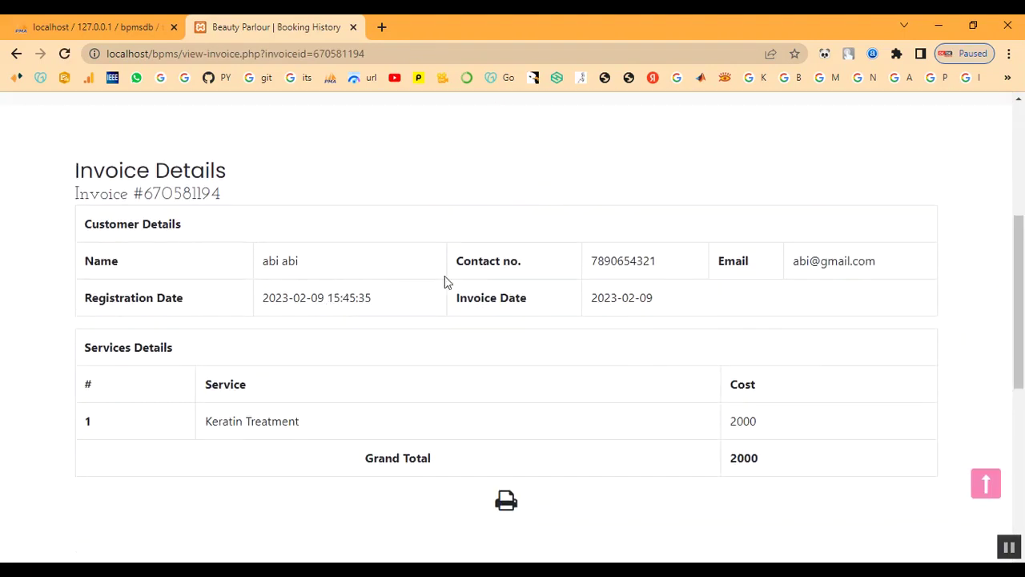
left_click_drag(76, 171, 661, 484)
left_click(648, 527)
scroll(637, 463, "up", 4)
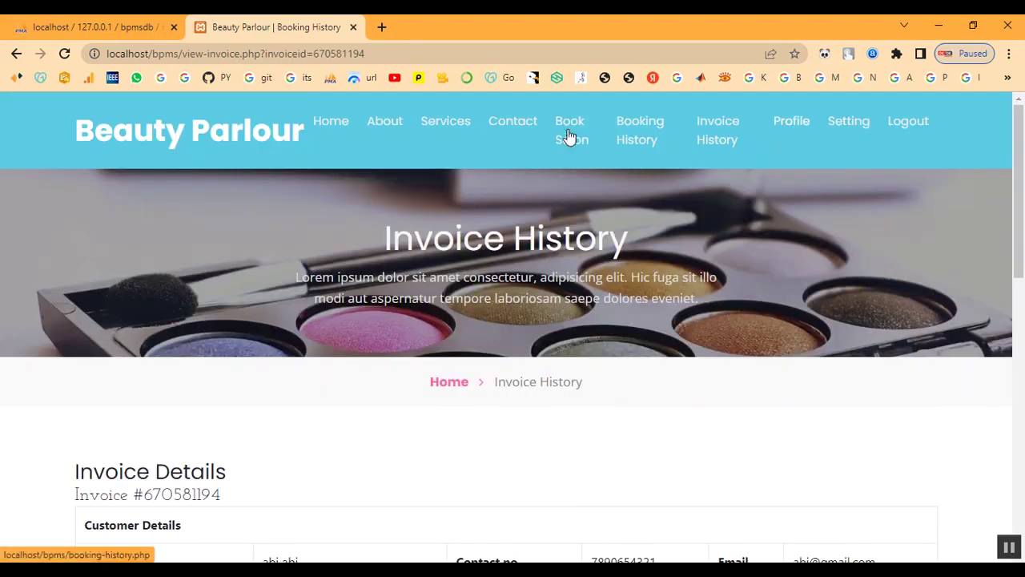
Step: Return to the home page and log out of the customer account
left_click(314, 130)
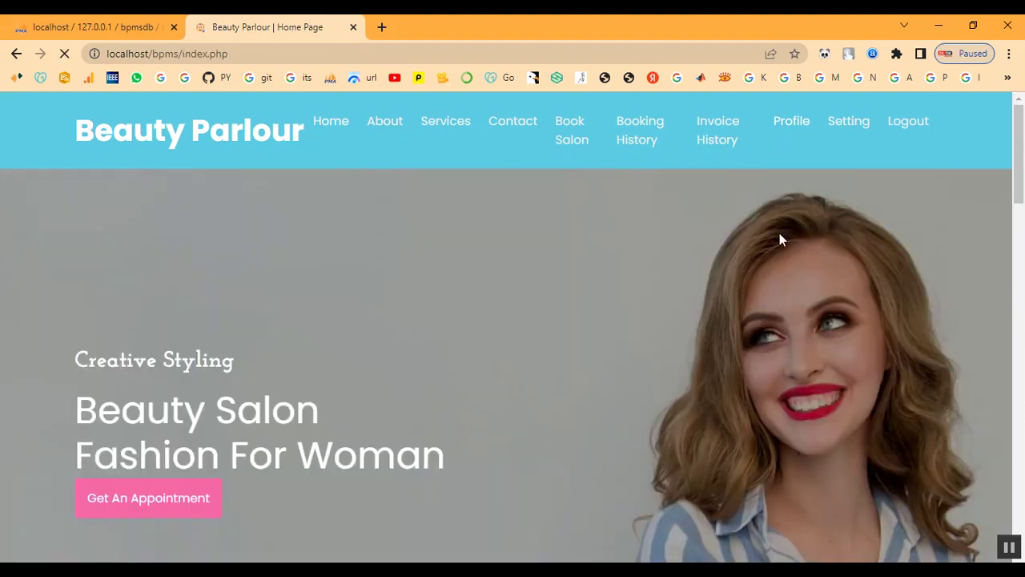
scroll(827, 362, "down", 7)
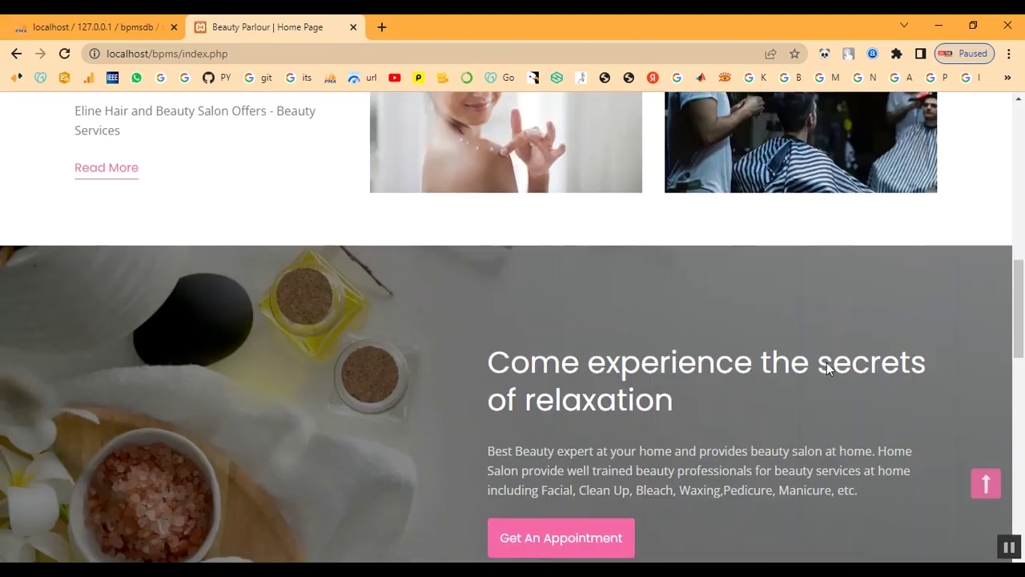
scroll(827, 362, "down", 4)
scroll(827, 362, "up", 11)
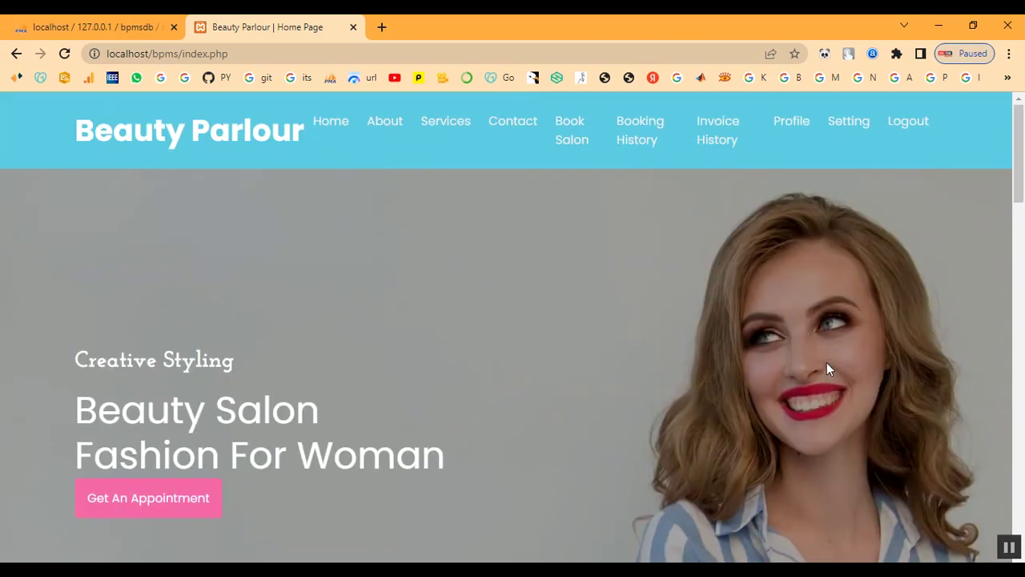
left_click(917, 120)
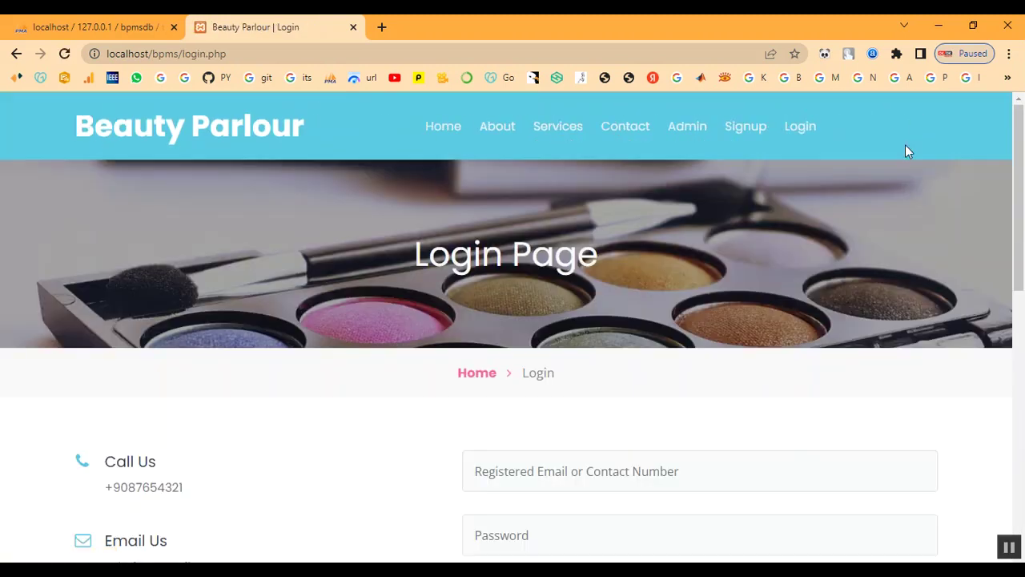
Step: Go from the home page to the Contact Us page
left_click(448, 128)
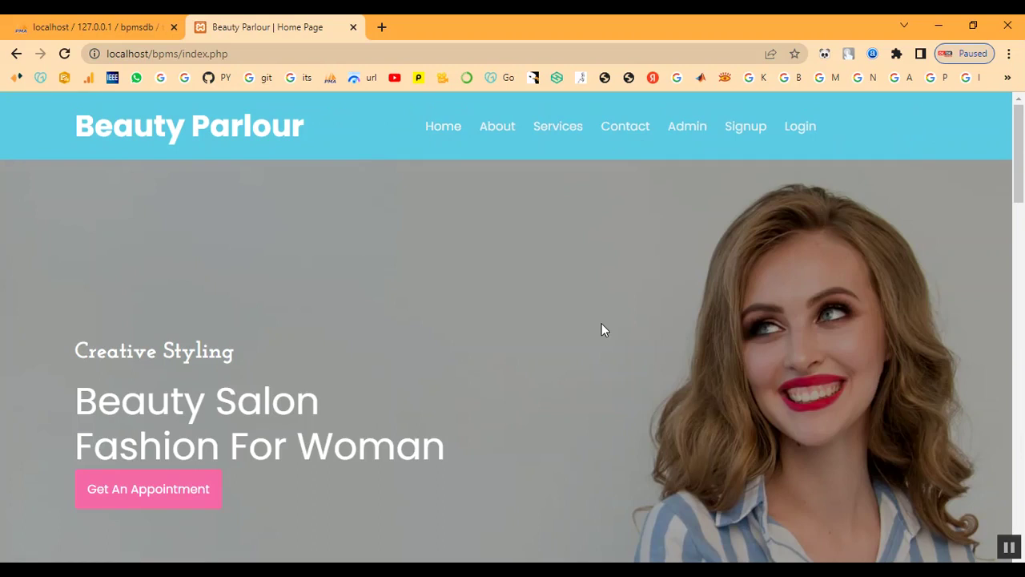
left_click(636, 130)
scroll(641, 290, "down", 2)
Step: Fill in the contact's first name, last name, phone number and e-mail
left_click(623, 311)
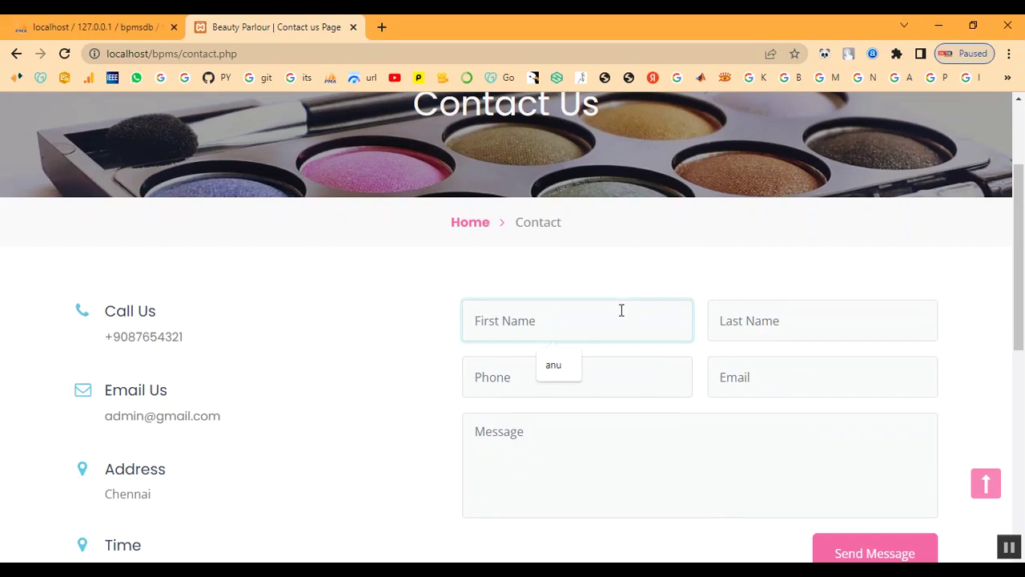
type("abi")
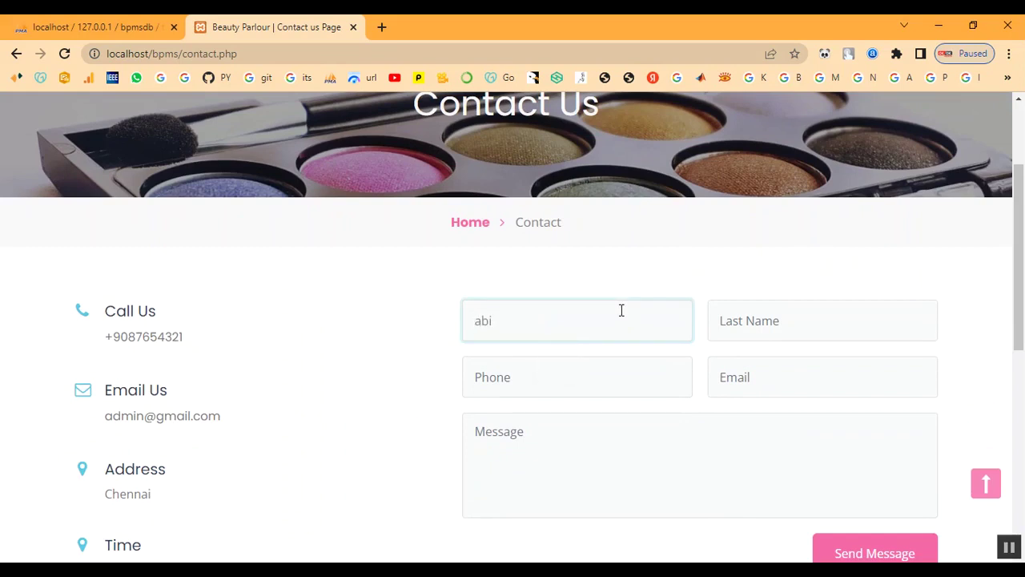
key("Tab")
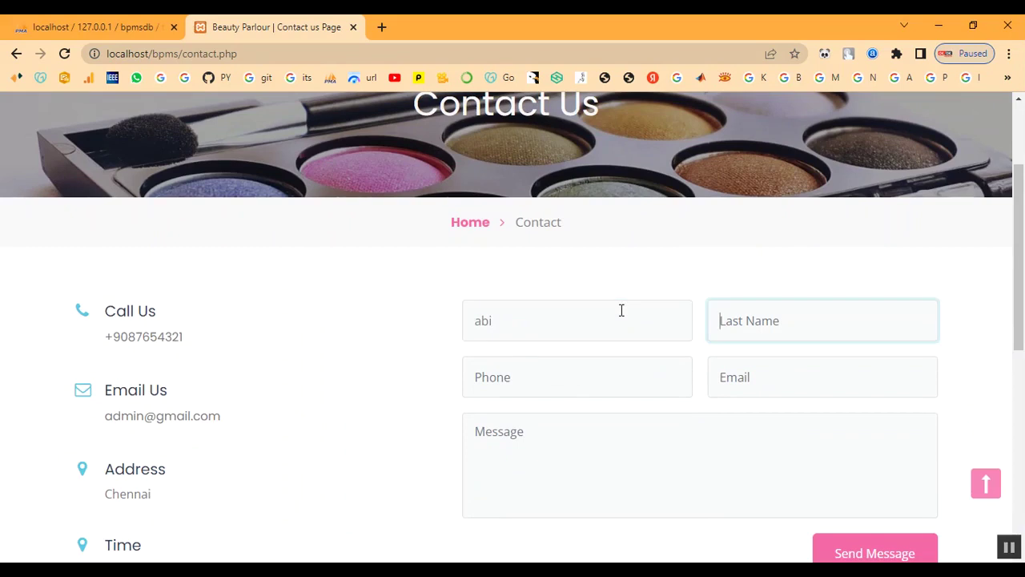
type("abi")
key("Tab")
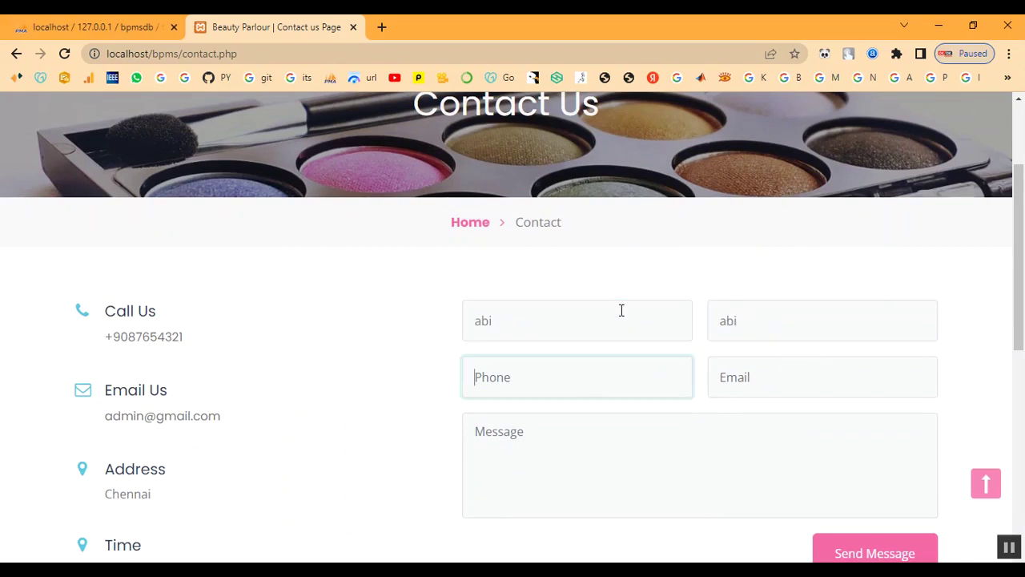
type("7890654321")
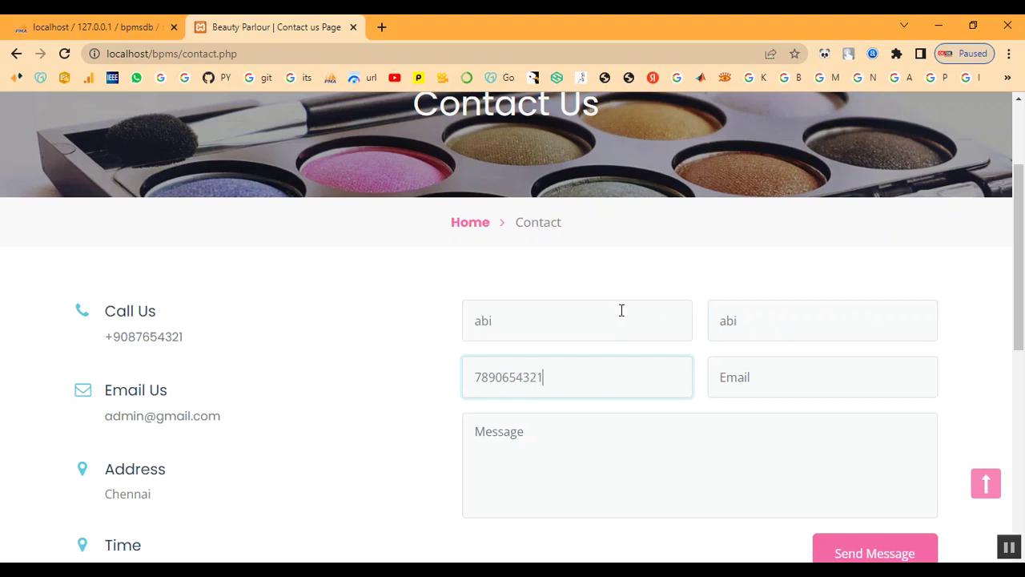
key("Tab")
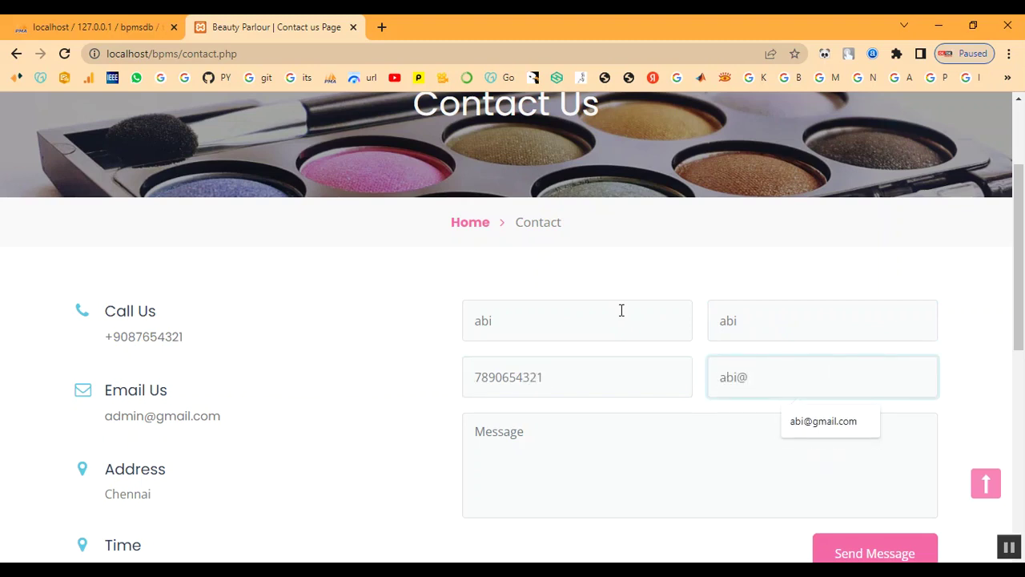
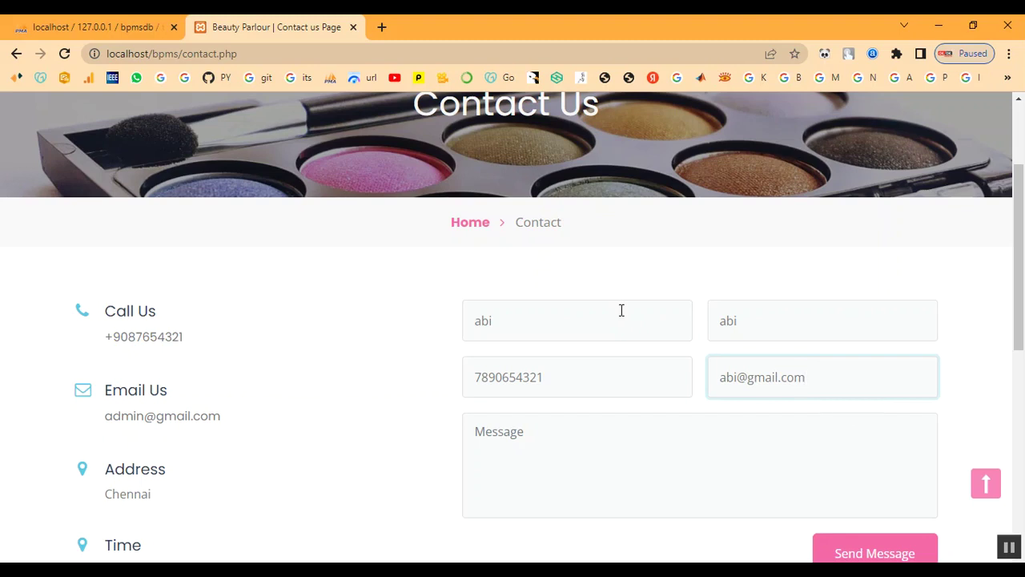
Step: Enter the message 'Booking for Bridal', send the enquiry, and dismiss the confirmation
left_click(616, 478)
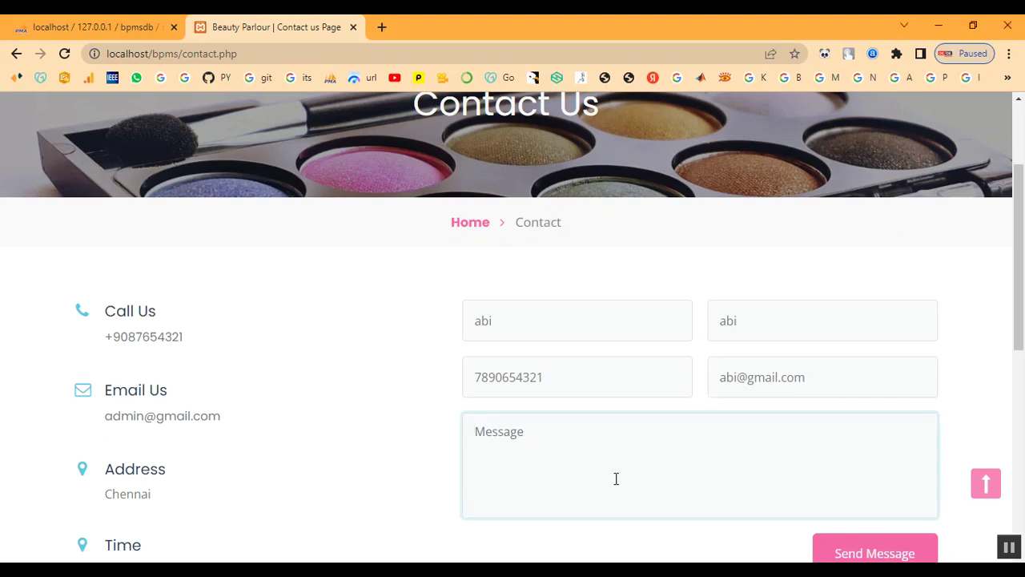
type("Booking for Bridal")
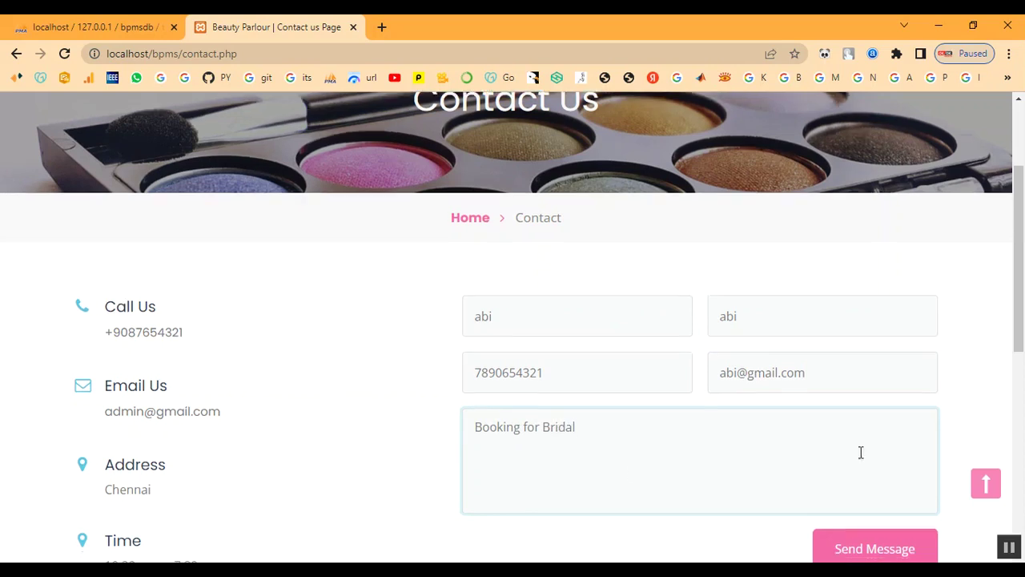
scroll(861, 451, "down", 2)
left_click(872, 407)
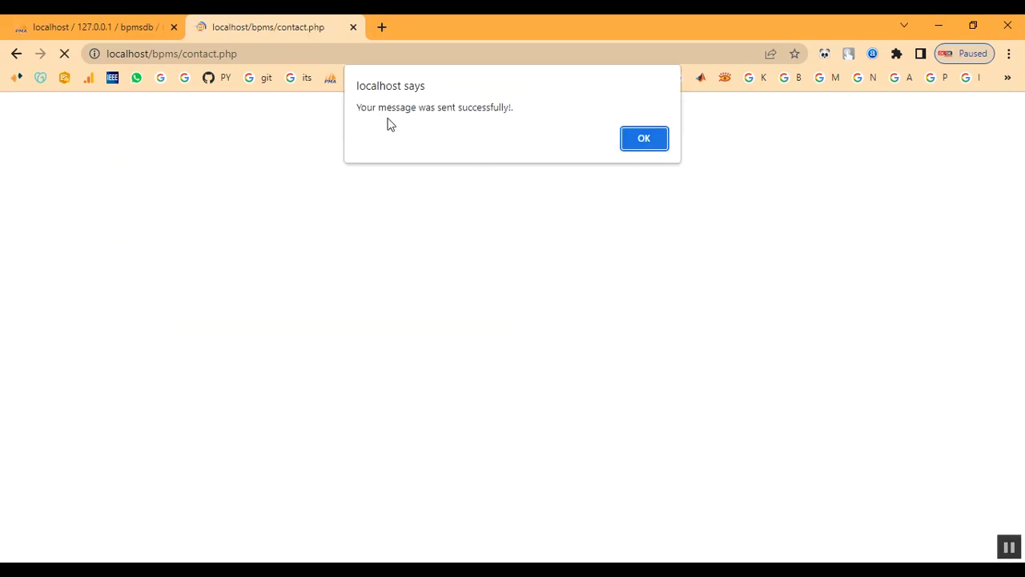
left_click_drag(531, 124, 389, 107)
left_click(645, 138)
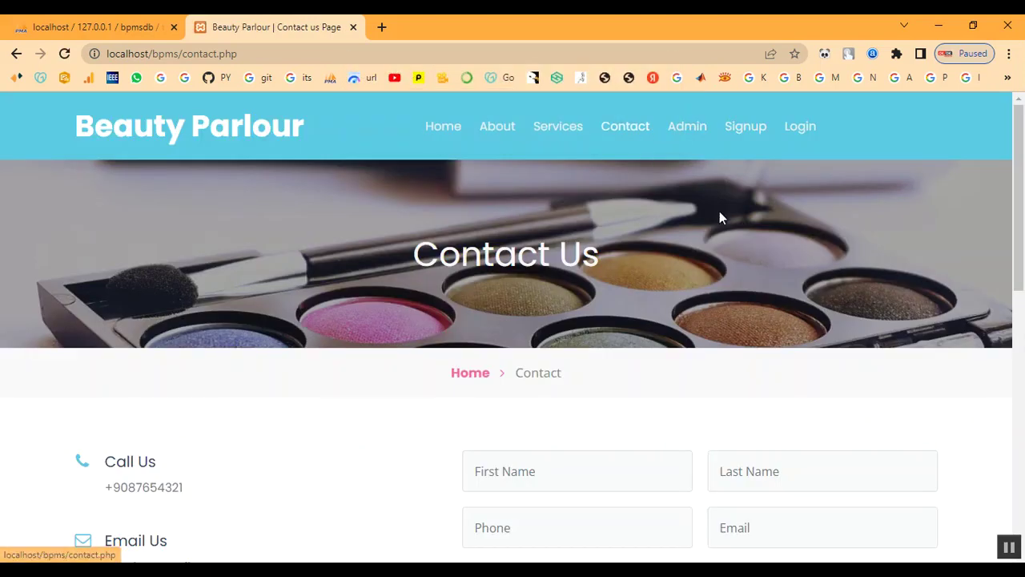
Step: Sign in to the admin panel with username admin and the admin password
left_click(683, 130)
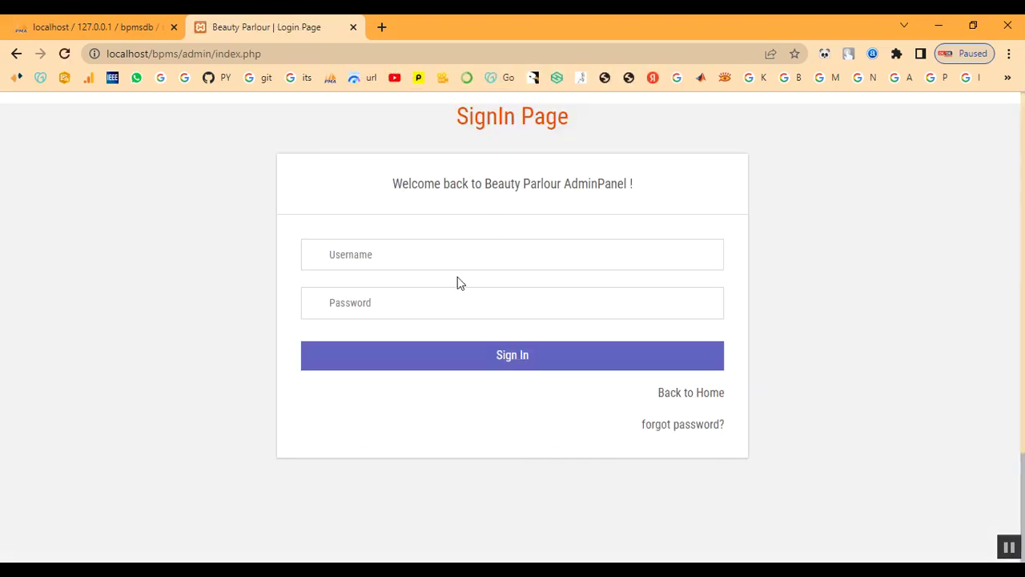
left_click(418, 260)
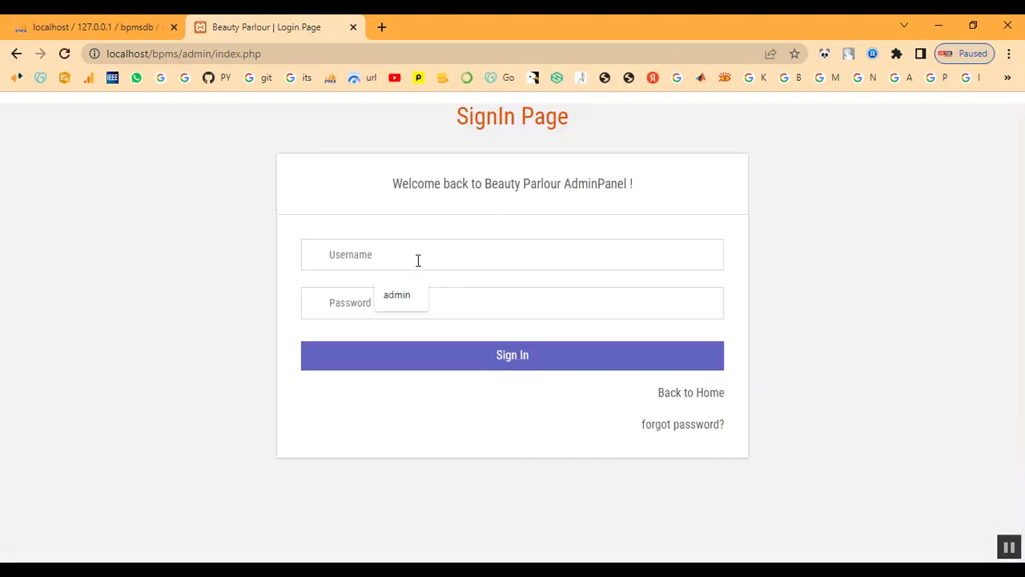
type("admin")
key("Tab")
type("T")
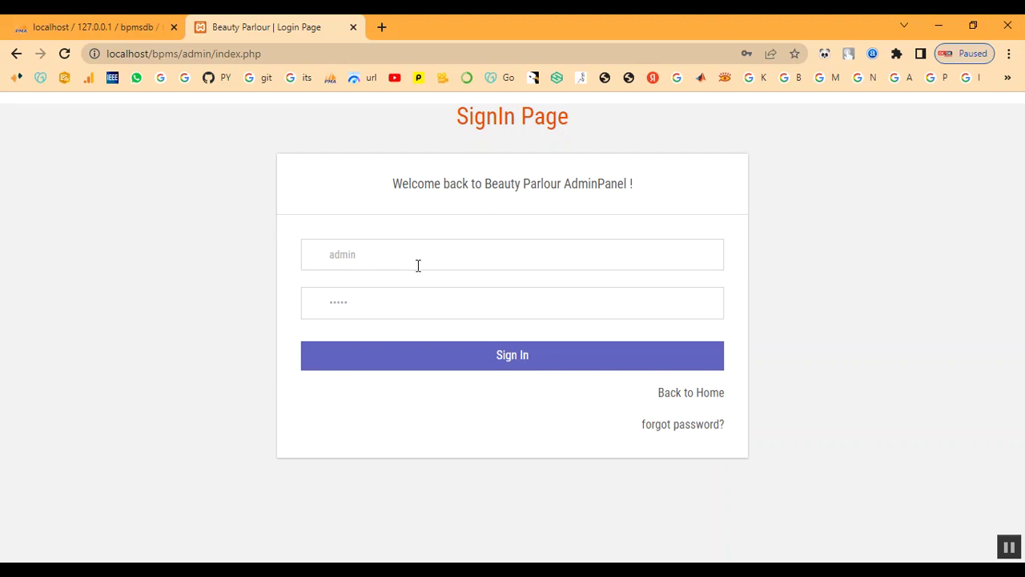
left_click(419, 365)
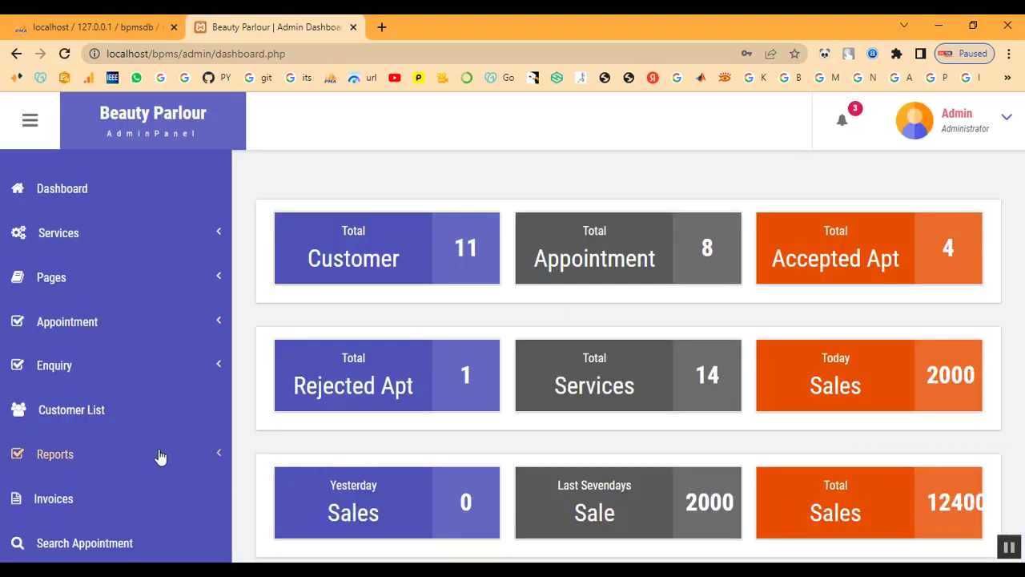
Step: Open the newest unread enquiry, 'Booking for Bridal', from the Unread Enquiry list
left_click(91, 456)
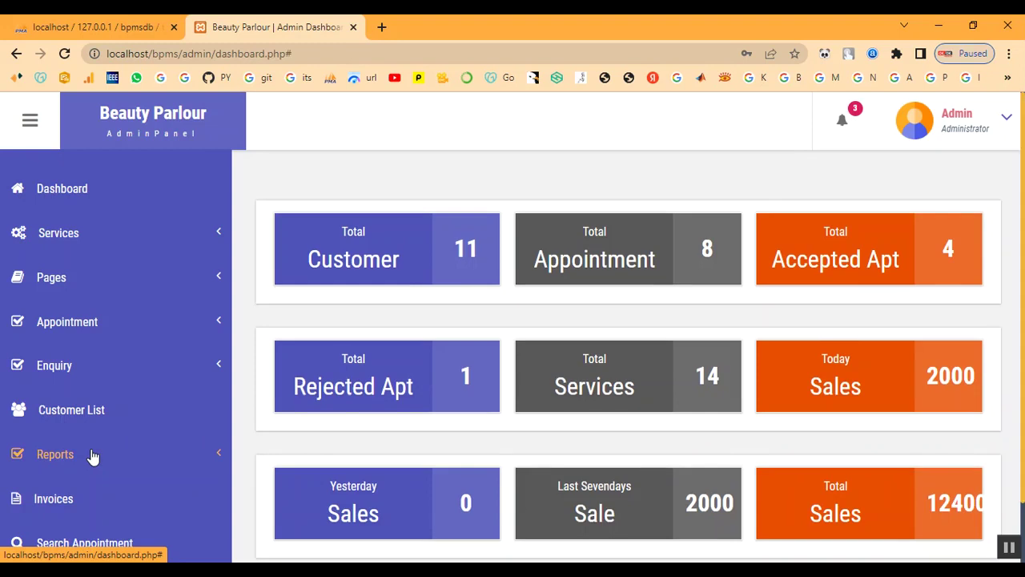
left_click(75, 375)
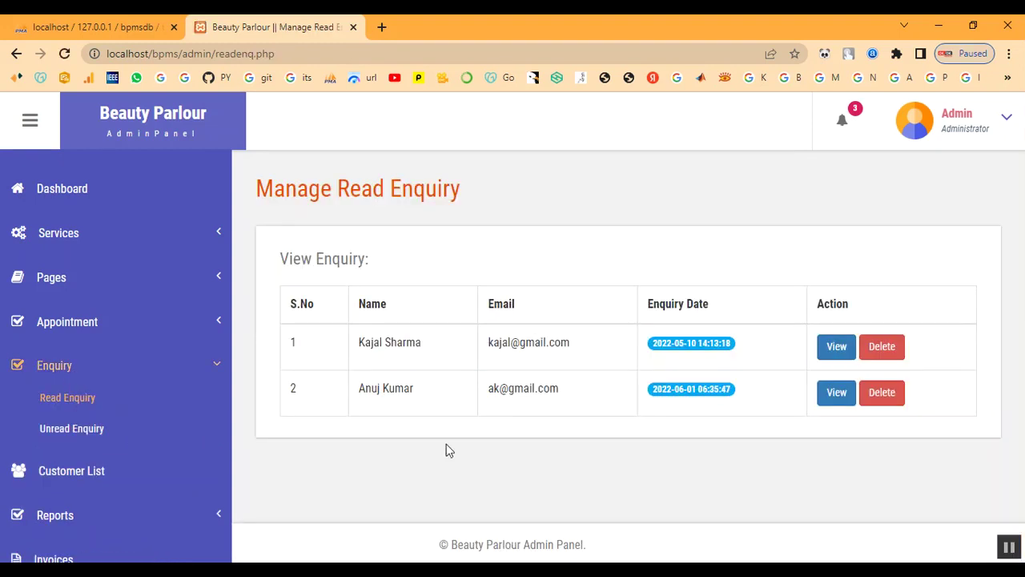
left_click(56, 433)
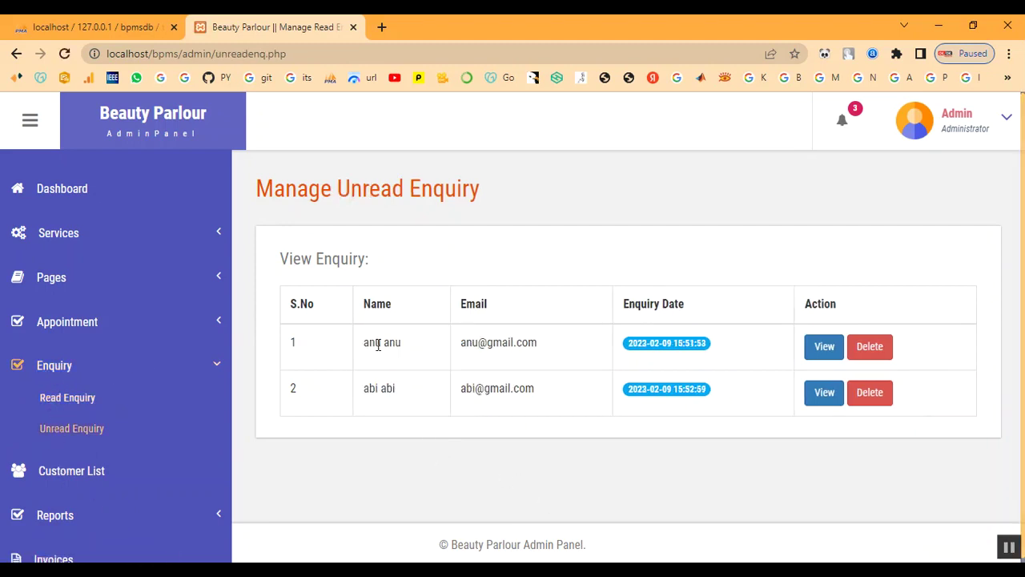
double_click(468, 394)
left_click(677, 441)
left_click(825, 394)
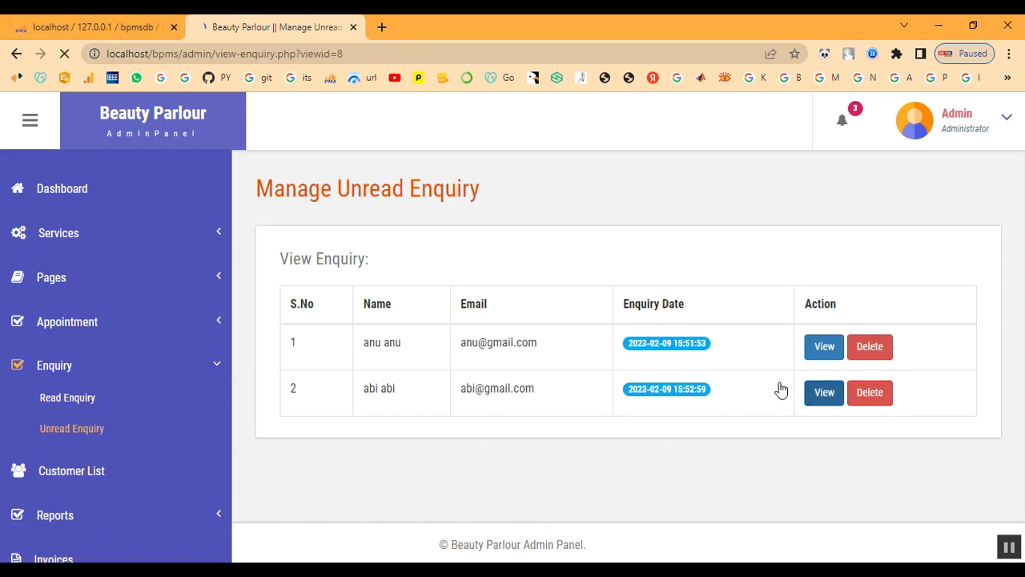
scroll(667, 400, "down", 1)
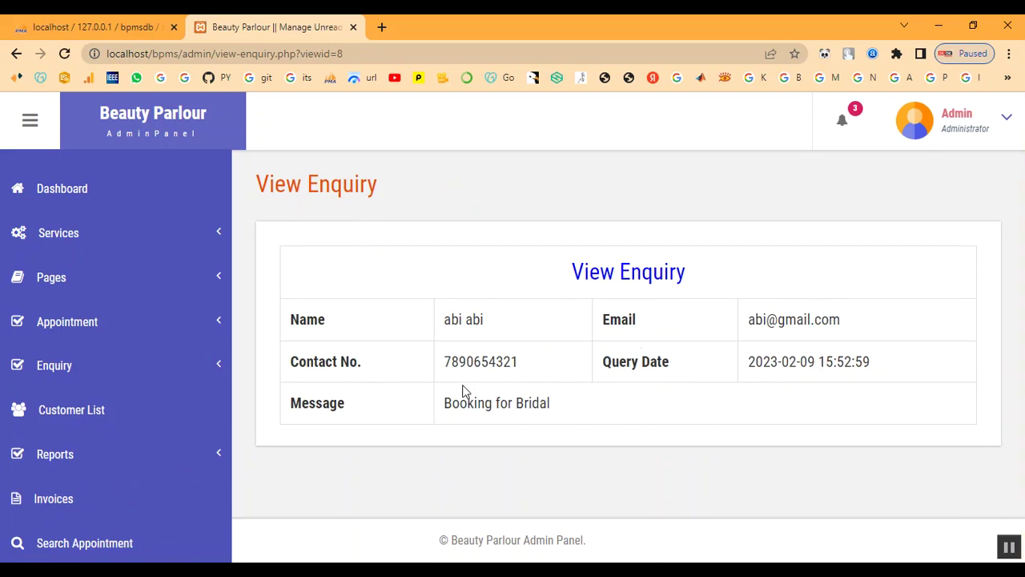
Step: Confirm the new enquiry now appears as row 3 of the Read Enquiry list
left_click(54, 367)
left_click(60, 398)
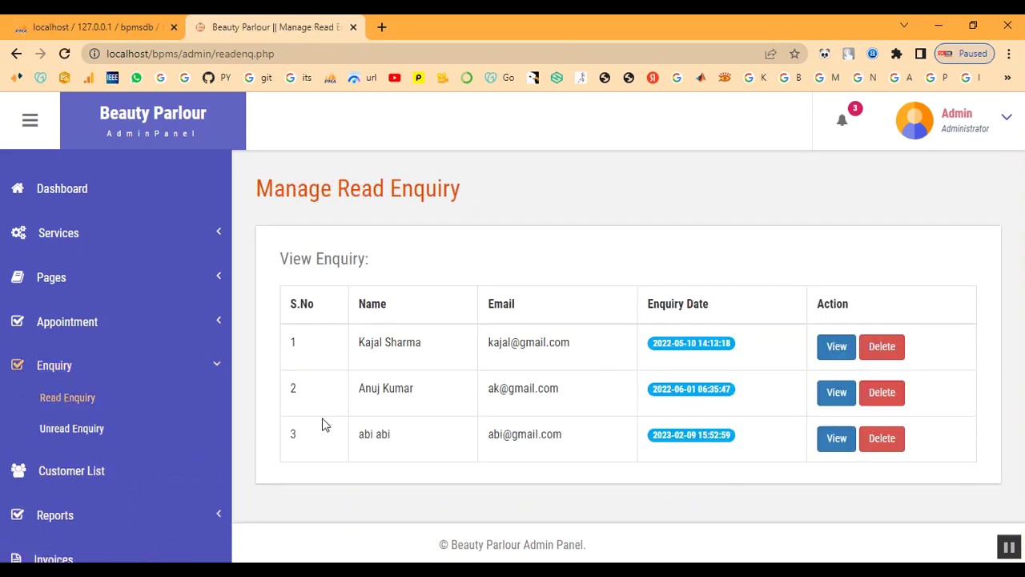
left_click_drag(345, 435, 618, 454)
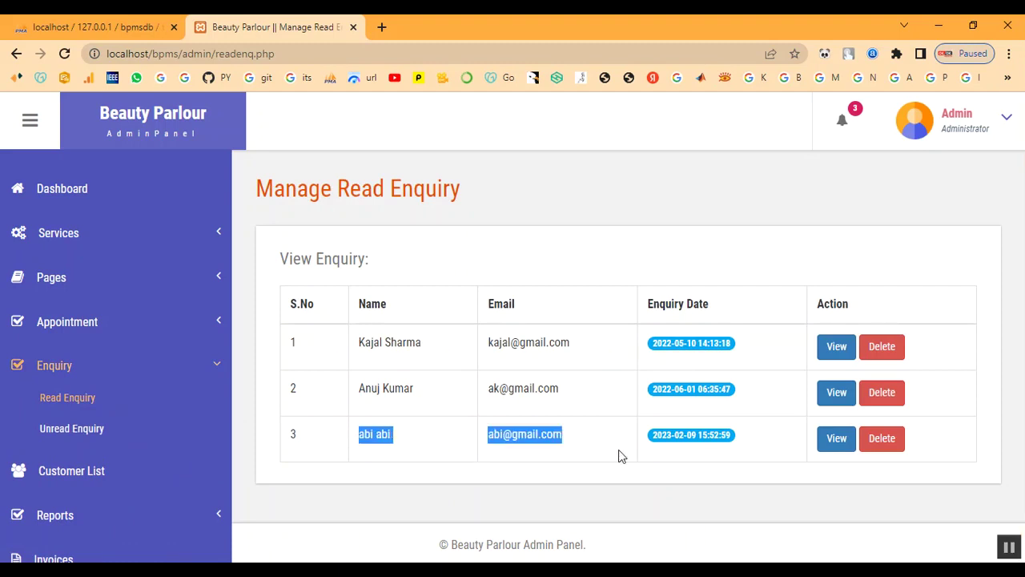
left_click(617, 447)
left_click(52, 369)
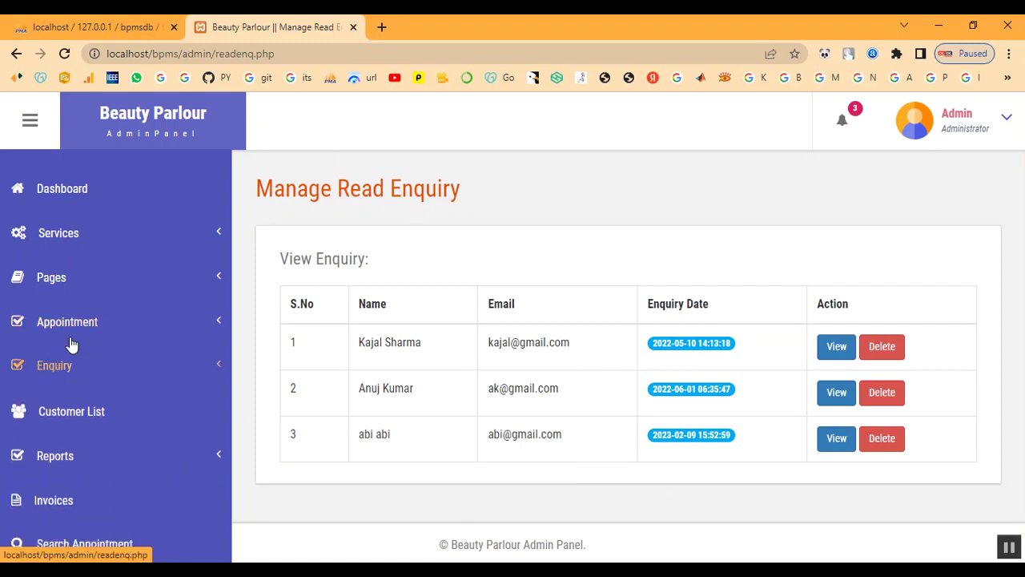
left_click(72, 323)
left_click(76, 412)
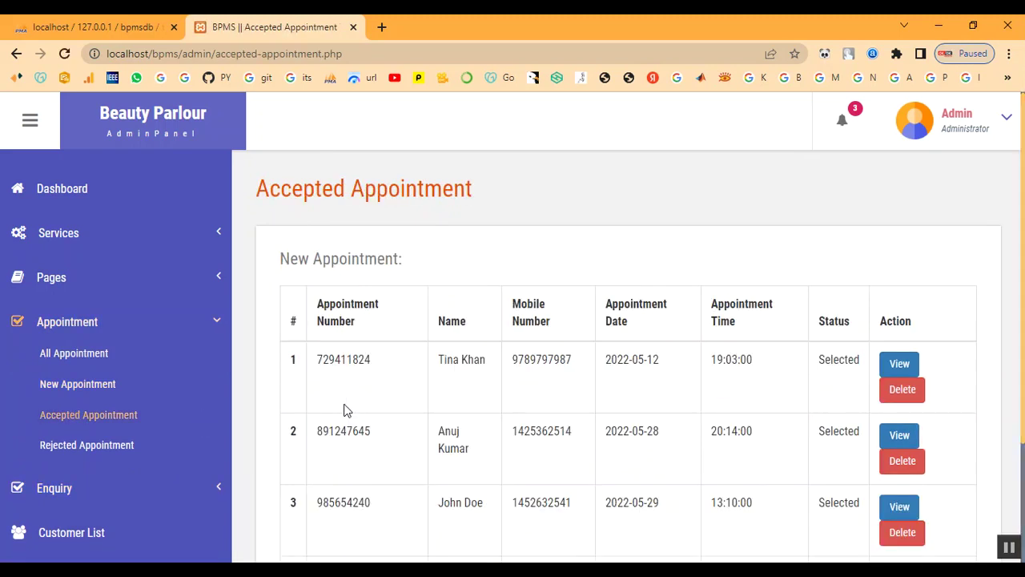
scroll(609, 445, "down", 2)
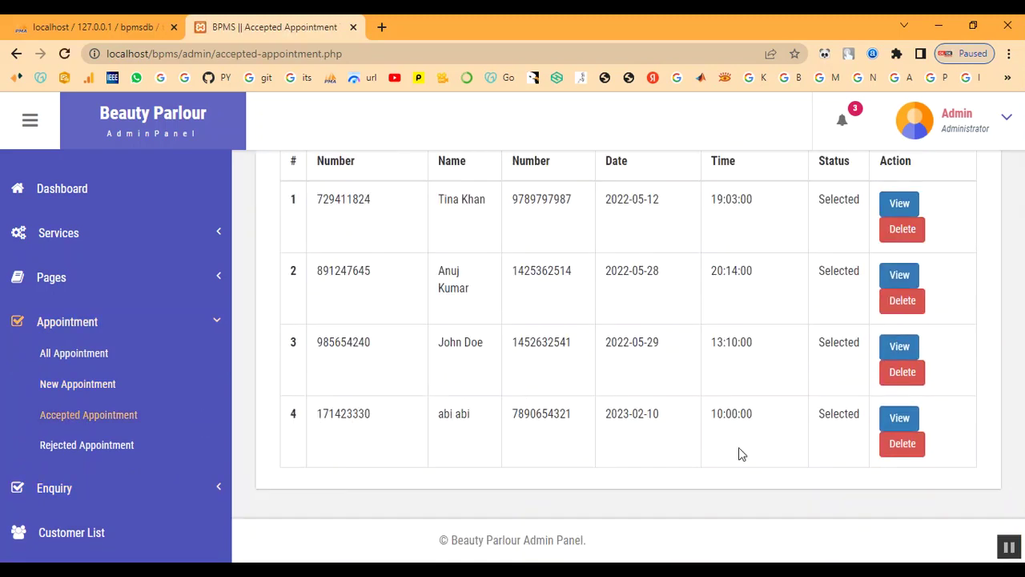
left_click(63, 320)
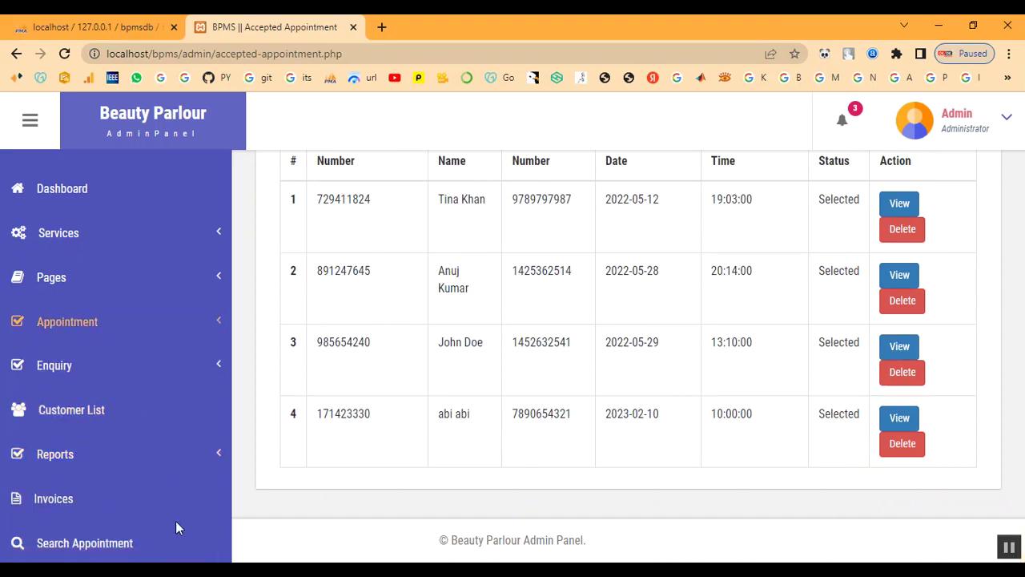
left_click(58, 192)
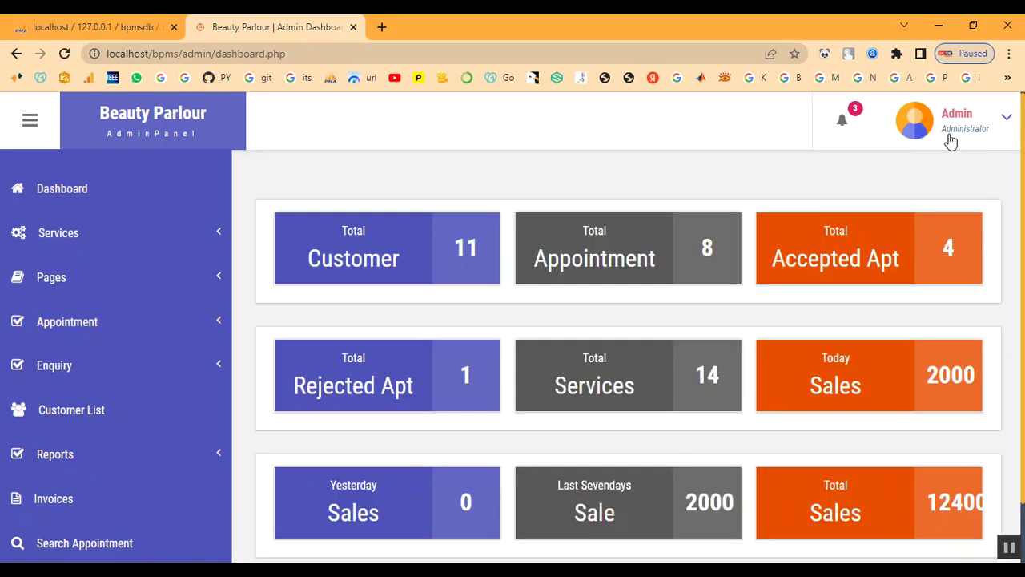
Step: Log out of the admin panel and go back to the public home page
left_click(950, 139)
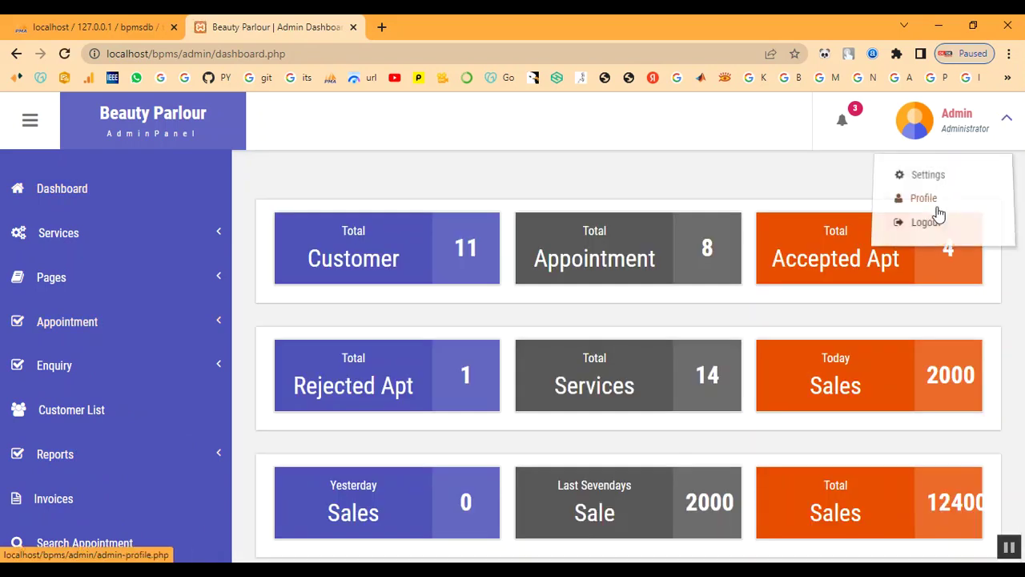
left_click(935, 224)
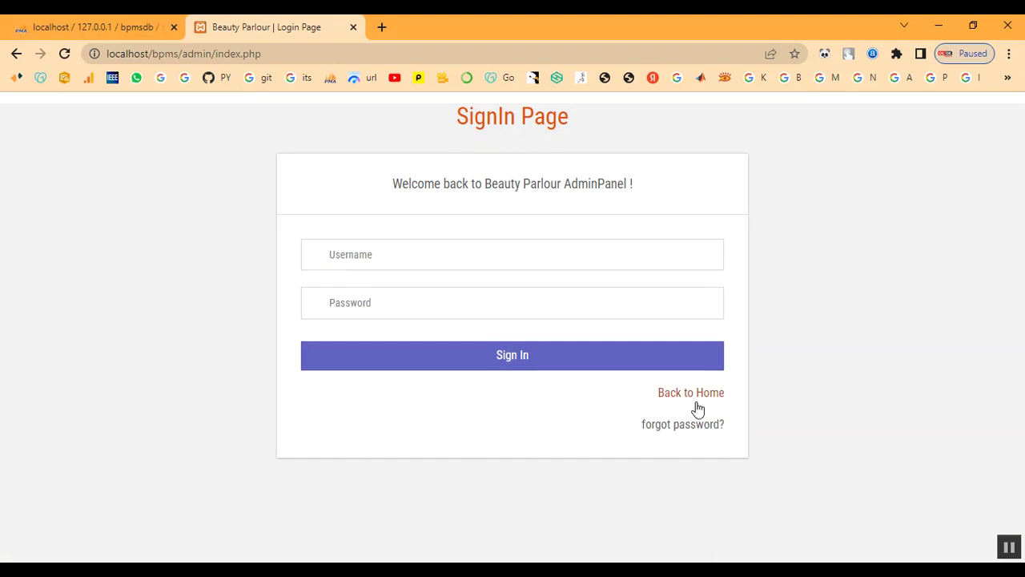
left_click(695, 401)
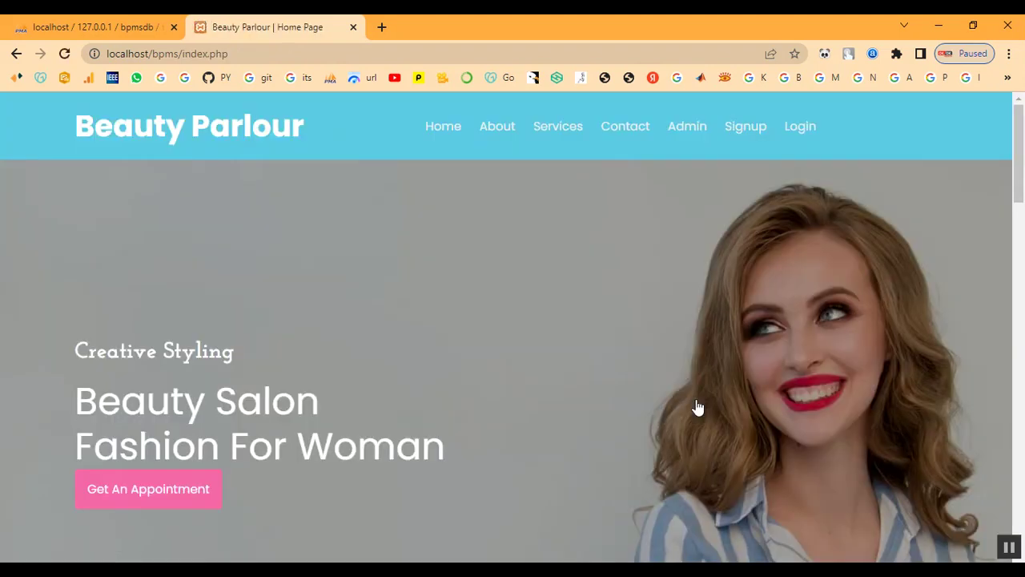